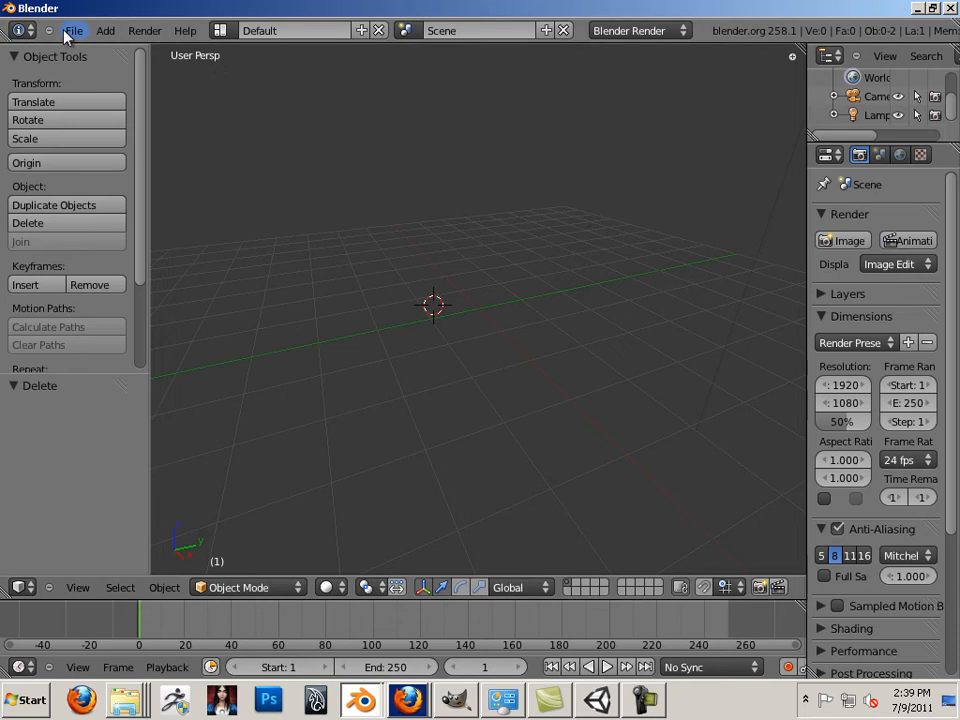
- Start a Wavefront OBJ import and browse to the folder Z:\My Series\Texture_Render_Light
click(72, 30)
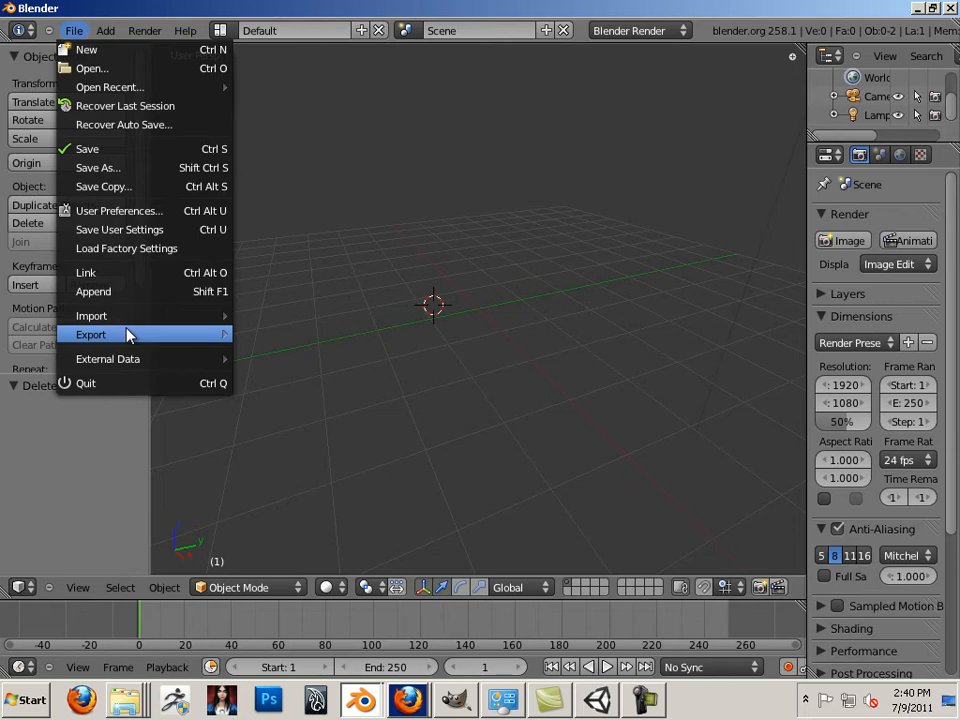
mouse_move(129, 322)
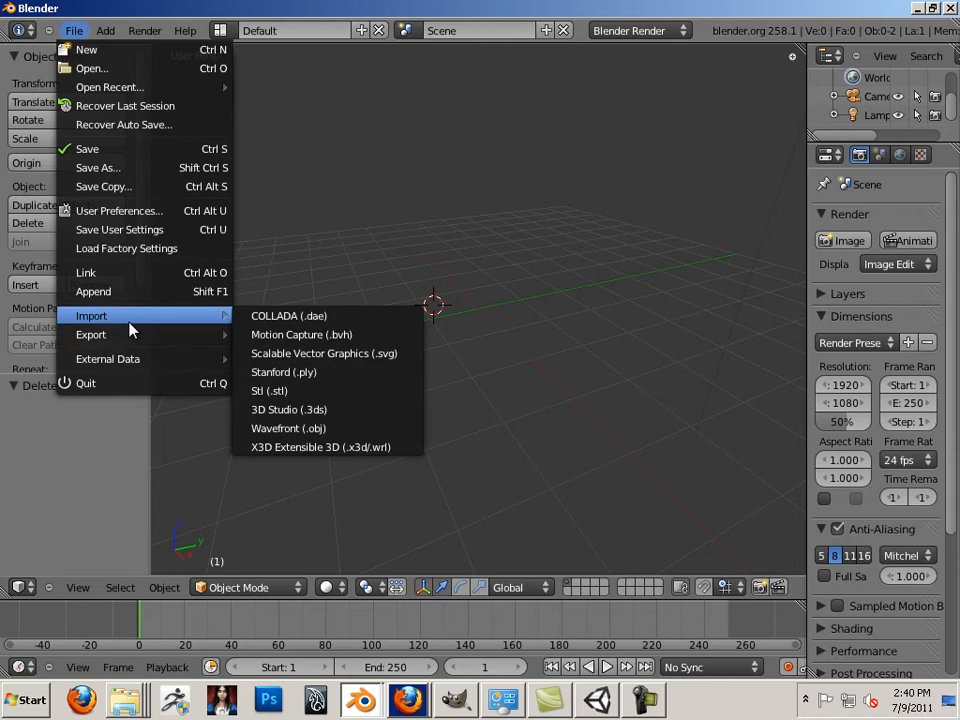
click(300, 429)
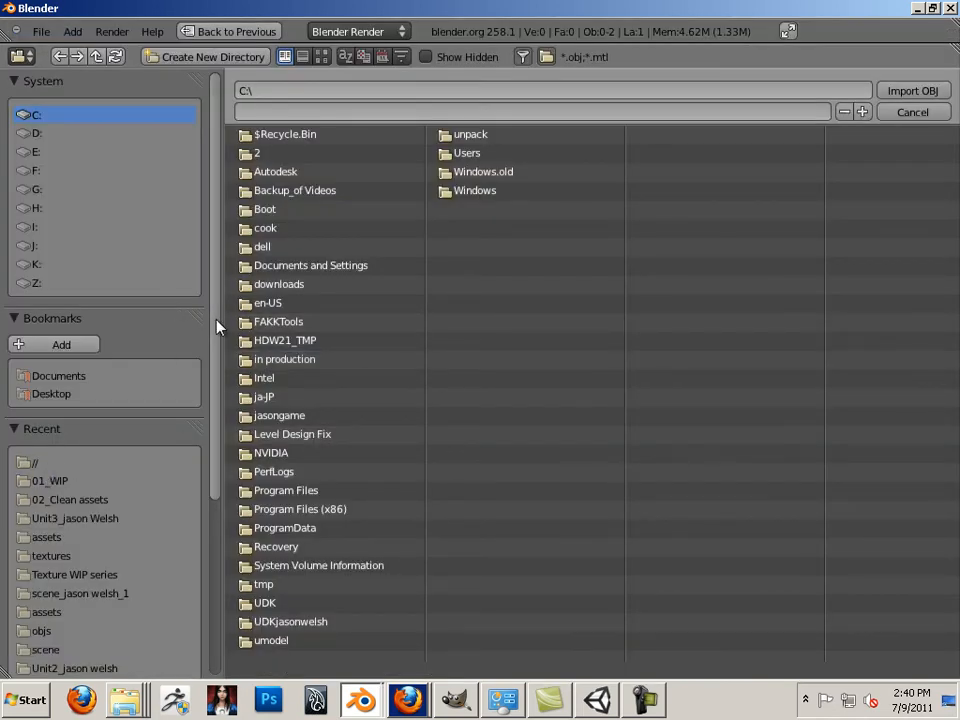
drag(216, 326, 220, 520)
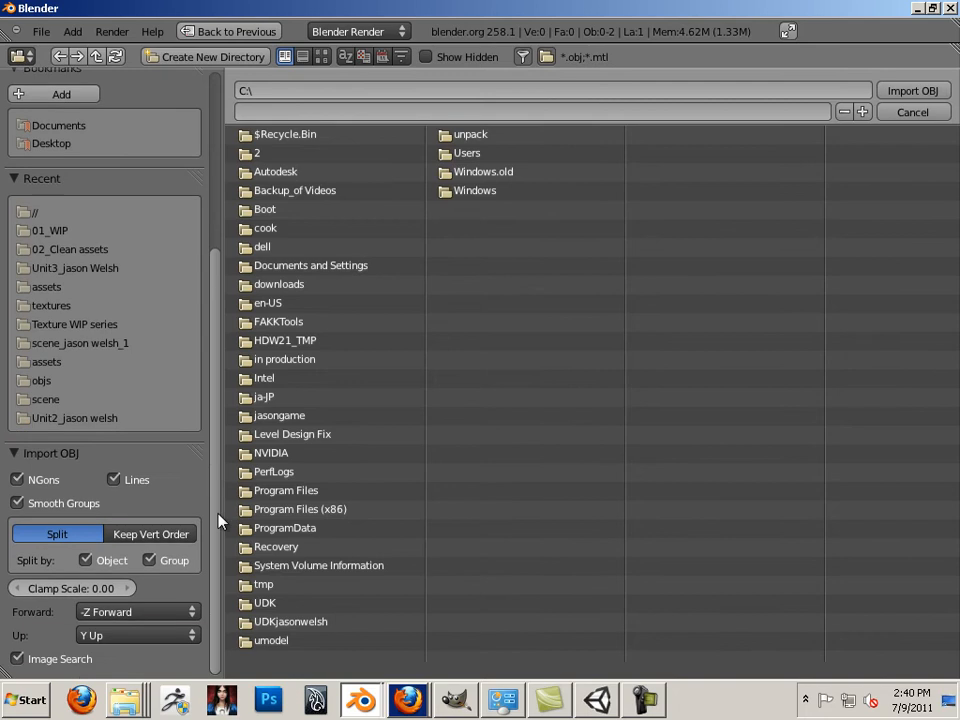
click(46, 362)
scroll(103, 303, up, 3)
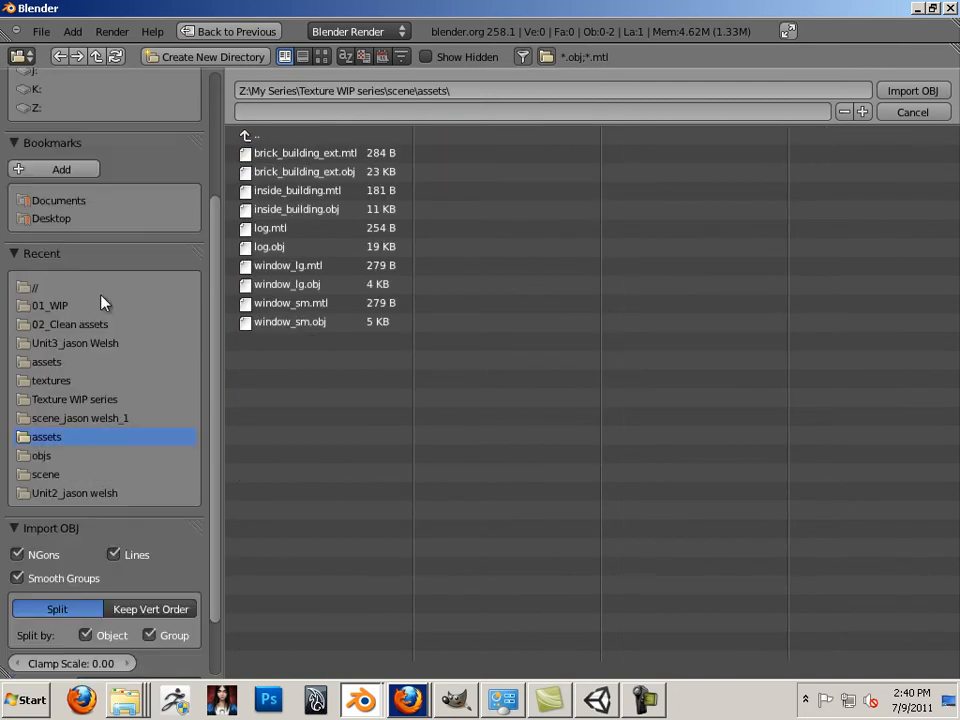
scroll(101, 300, up, 4)
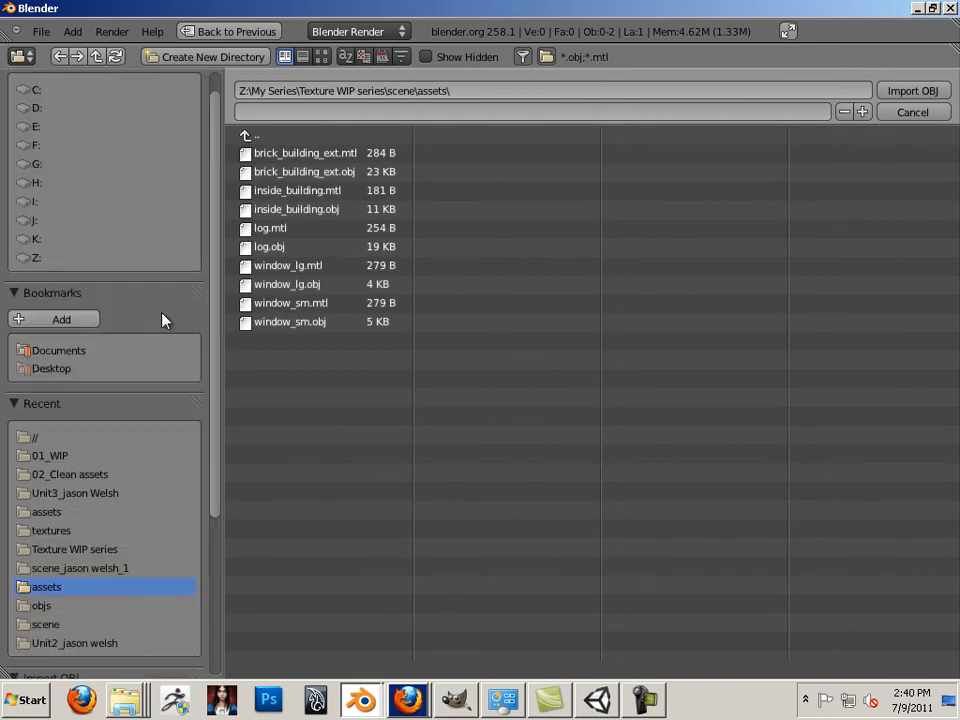
click(36, 258)
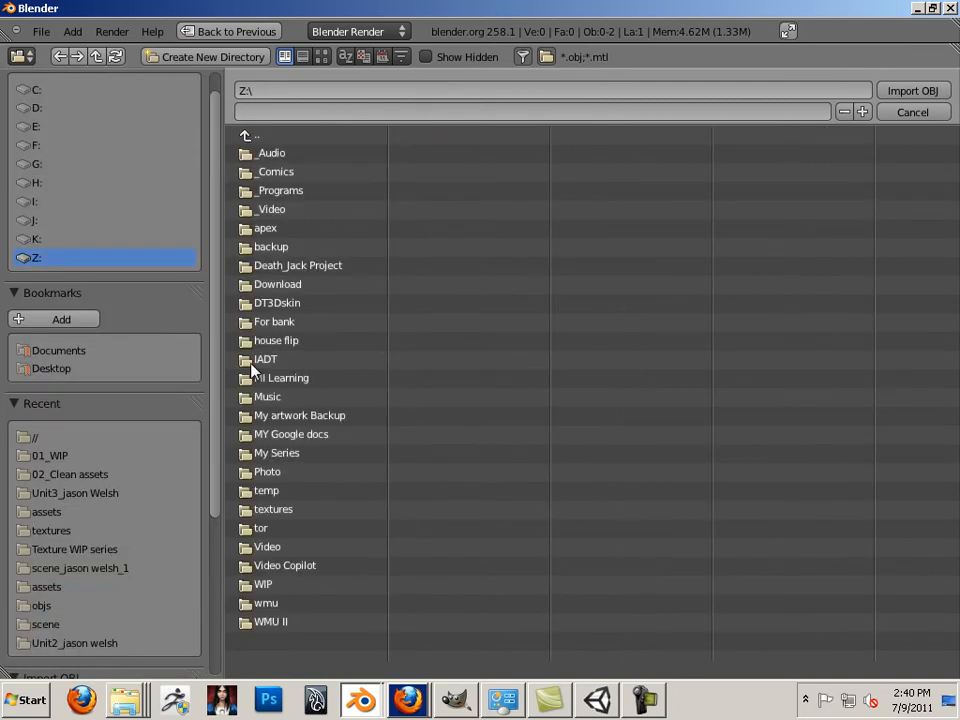
click(307, 456)
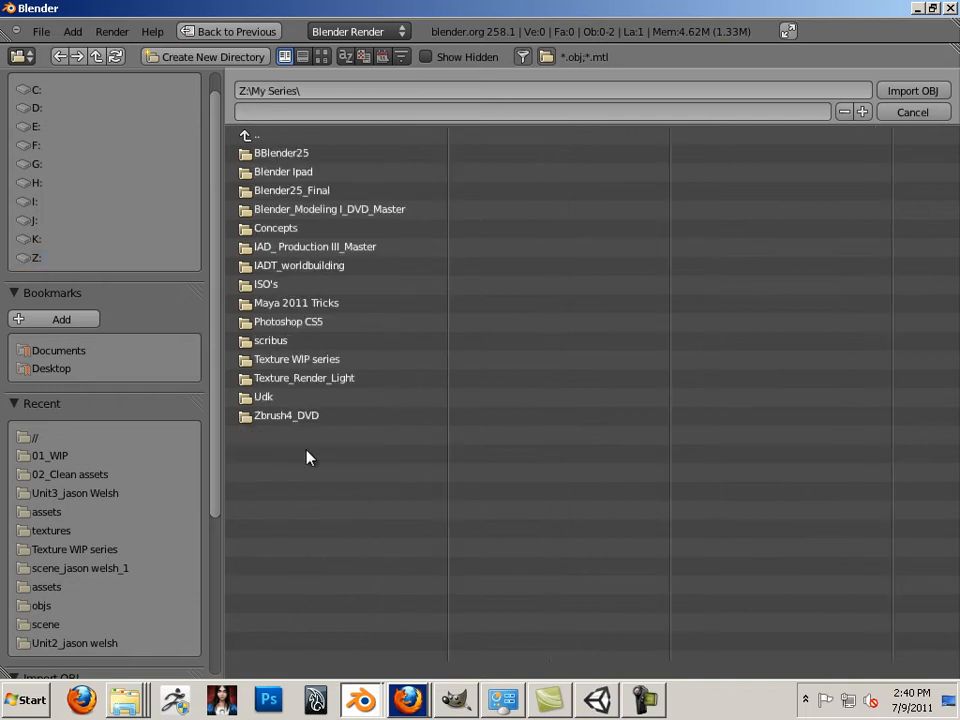
click(318, 377)
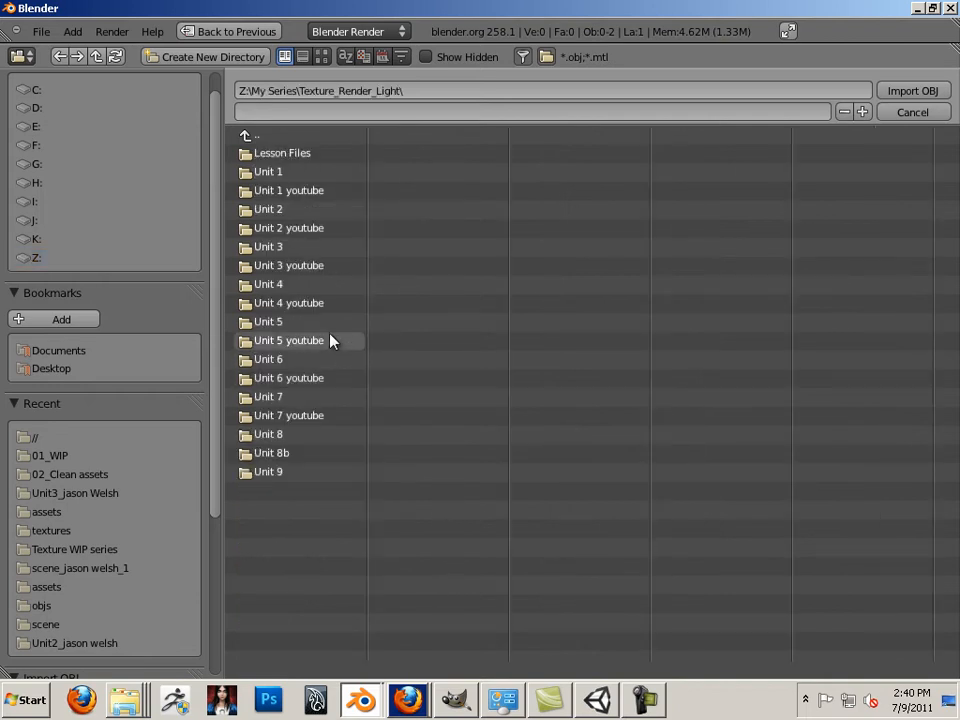
- Import inside_building.obj from the Lesson Files\assets folder
click(285, 158)
click(265, 154)
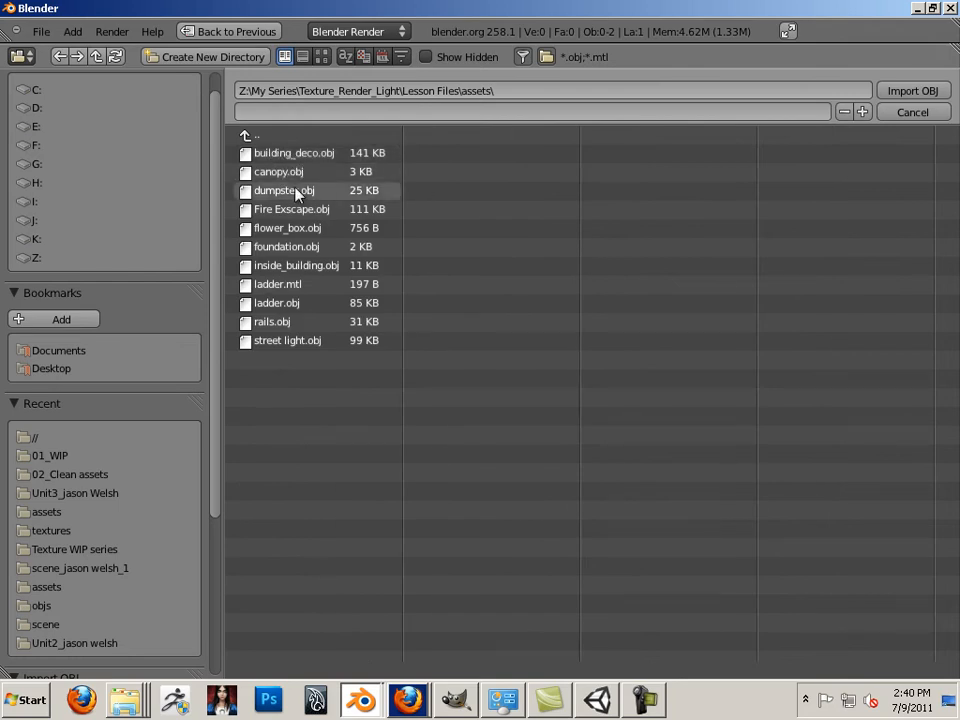
click(281, 266)
click(911, 90)
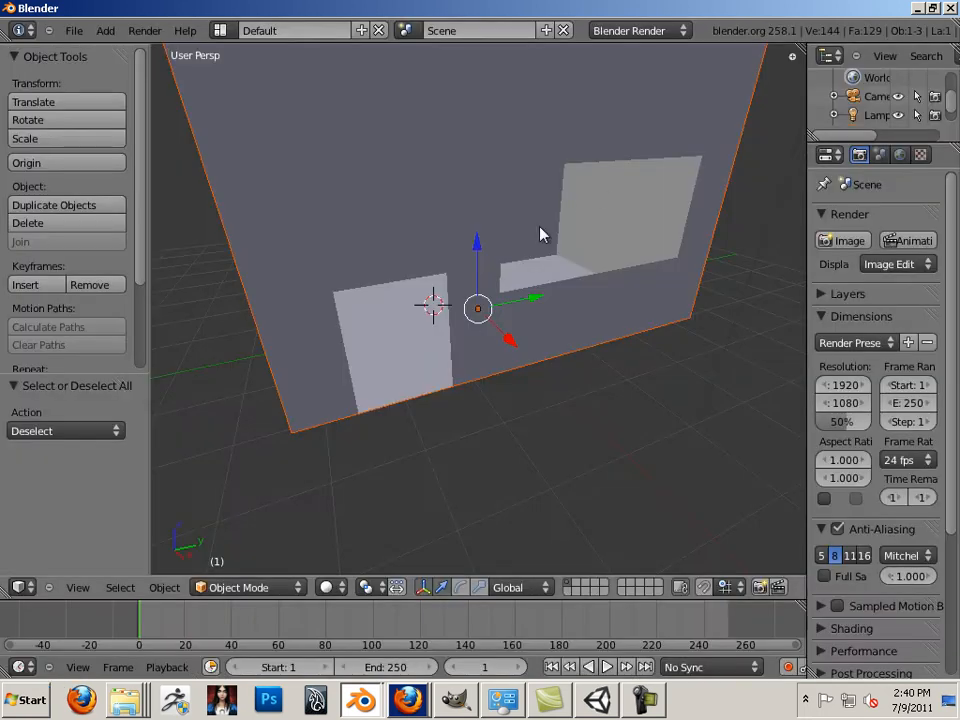
- Examine the imported building shell, compare it with the brick building in Unity, and return to Blender
middle_drag(546, 291, 531, 431)
scroll(490, 428, down, 5)
middle_drag(427, 419, 458, 412)
scroll(440, 385, up, 1)
click(605, 700)
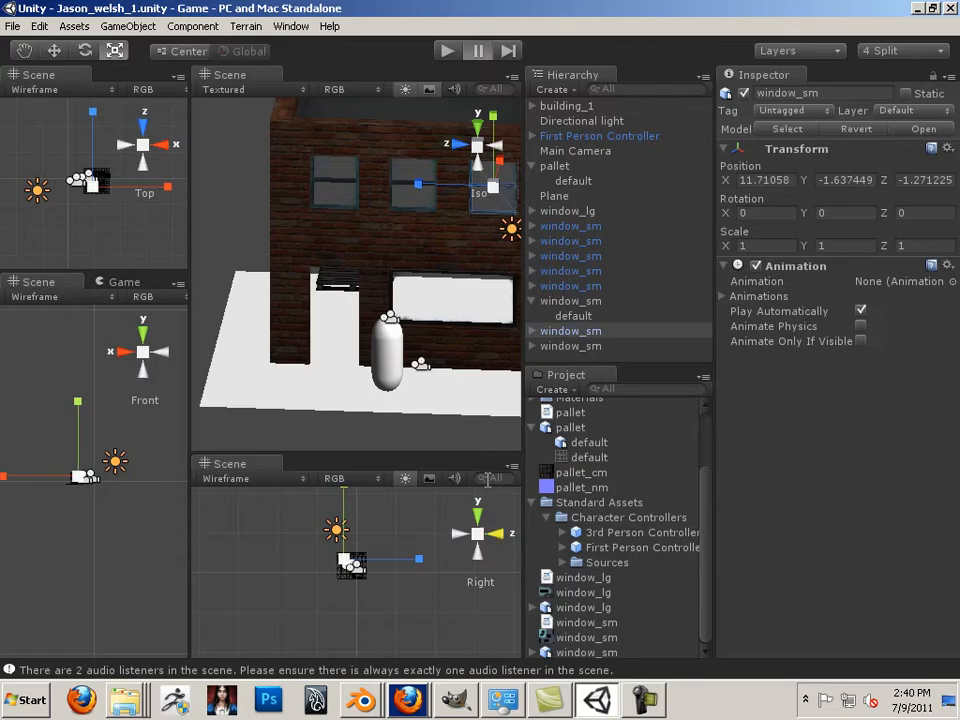
alt+drag(312, 396, 334, 274)
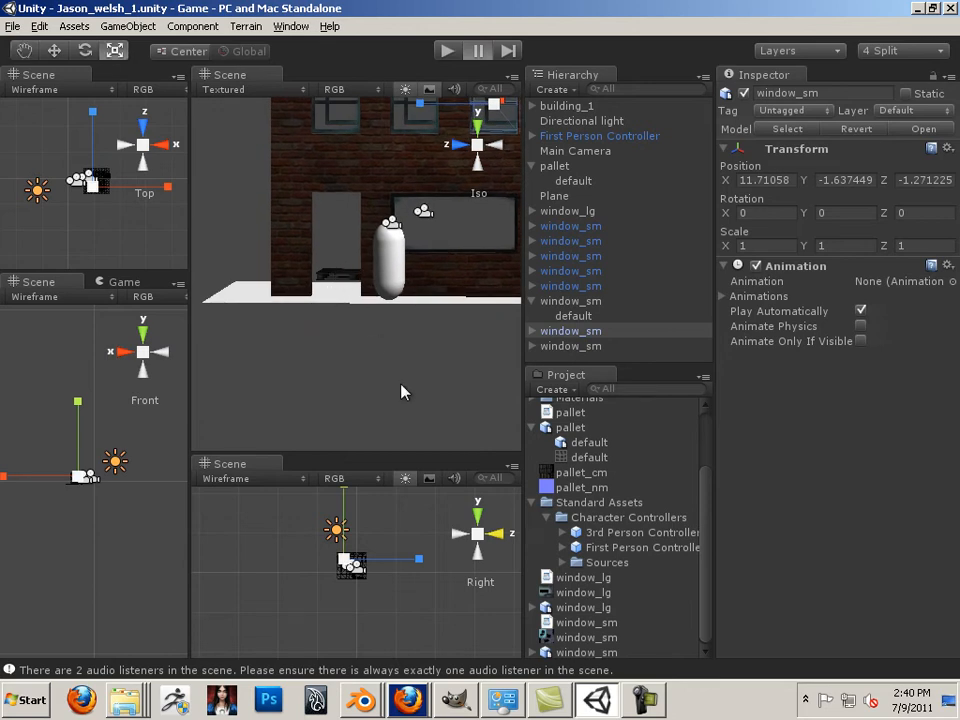
click(362, 700)
click(365, 666)
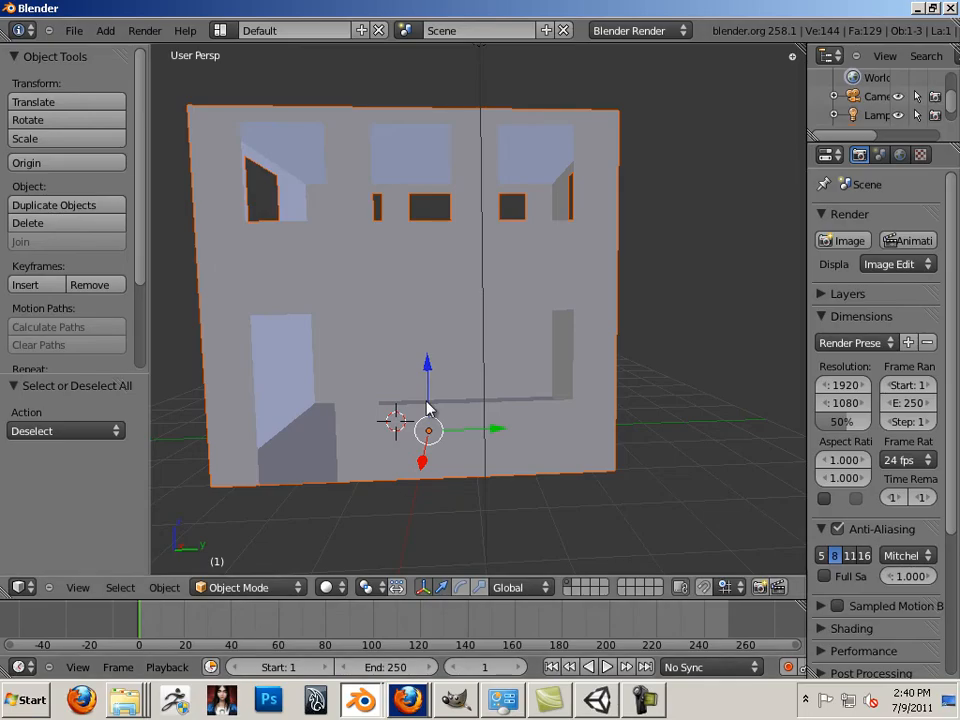
- Put the building mesh in Edit Mode with all geometry selected and turn on the display of its face normals
mouse_move(317, 409)
middle_down()
mouse_move(313, 420)
mouse_move(363, 443)
mouse_move(334, 467)
mouse_move(399, 433)
mouse_move(321, 467)
mouse_move(280, 433)
mouse_move(212, 452)
mouse_move(381, 424)
mouse_move(313, 471)
mouse_move(265, 430)
mouse_move(193, 420)
mouse_move(319, 360)
mouse_move(394, 354)
mouse_move(335, 422)
mouse_move(253, 463)
mouse_move(375, 433)
mouse_move(365, 407)
mouse_move(270, 396)
mouse_move(471, 399)
mouse_move(381, 409)
mouse_move(401, 388)
mouse_move(435, 388)
middle_up()
right_click(459, 390)
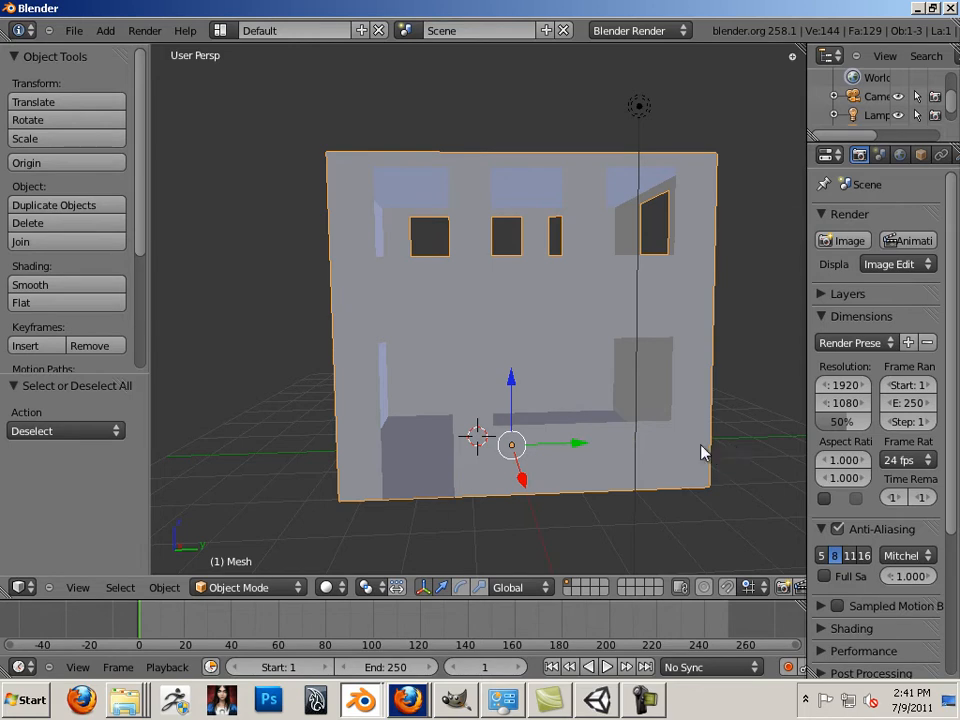
key(n)
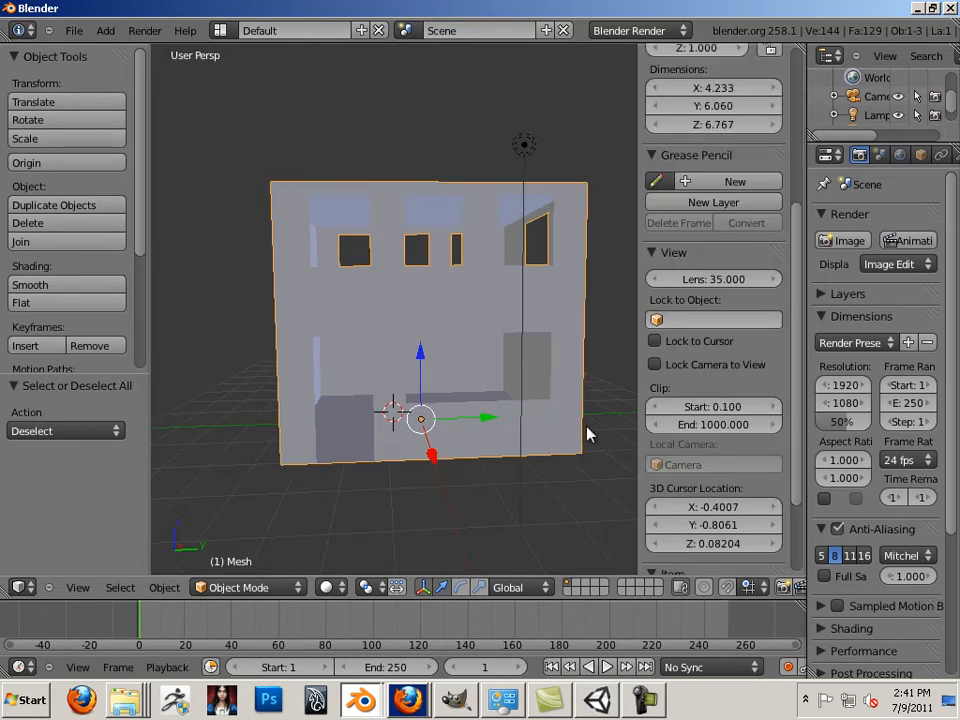
key(Tab)
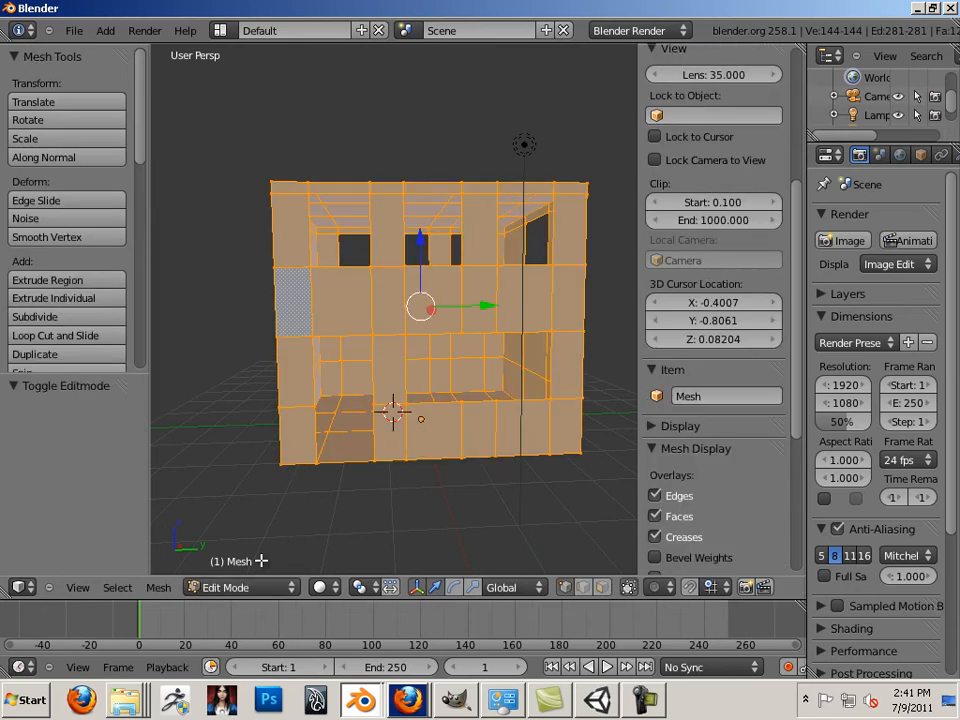
key(a)
key(a)
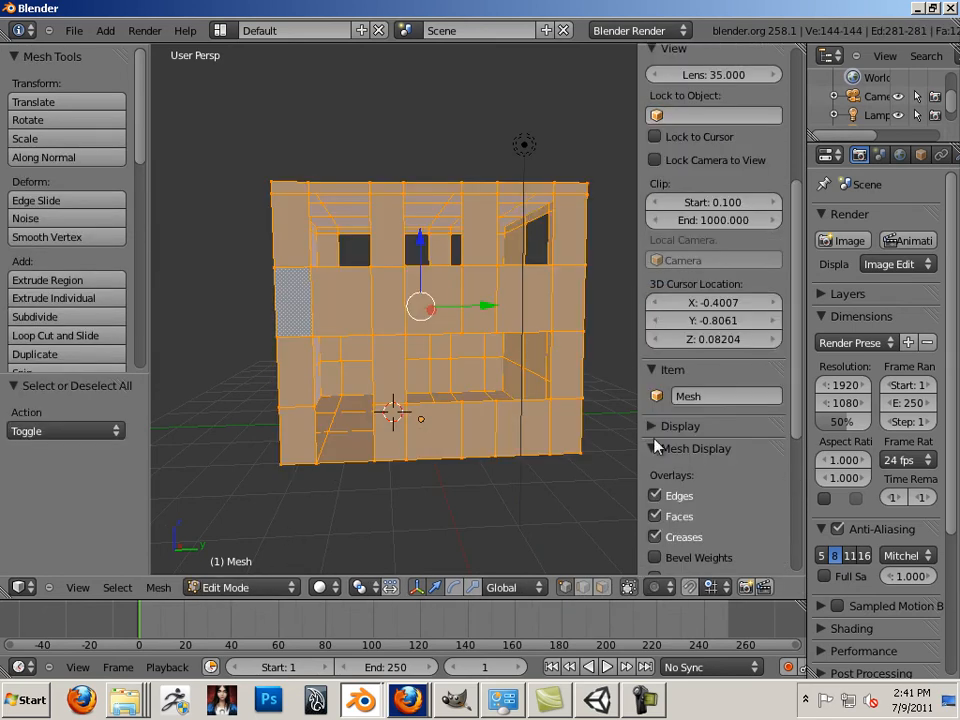
scroll(660, 466, down, 5)
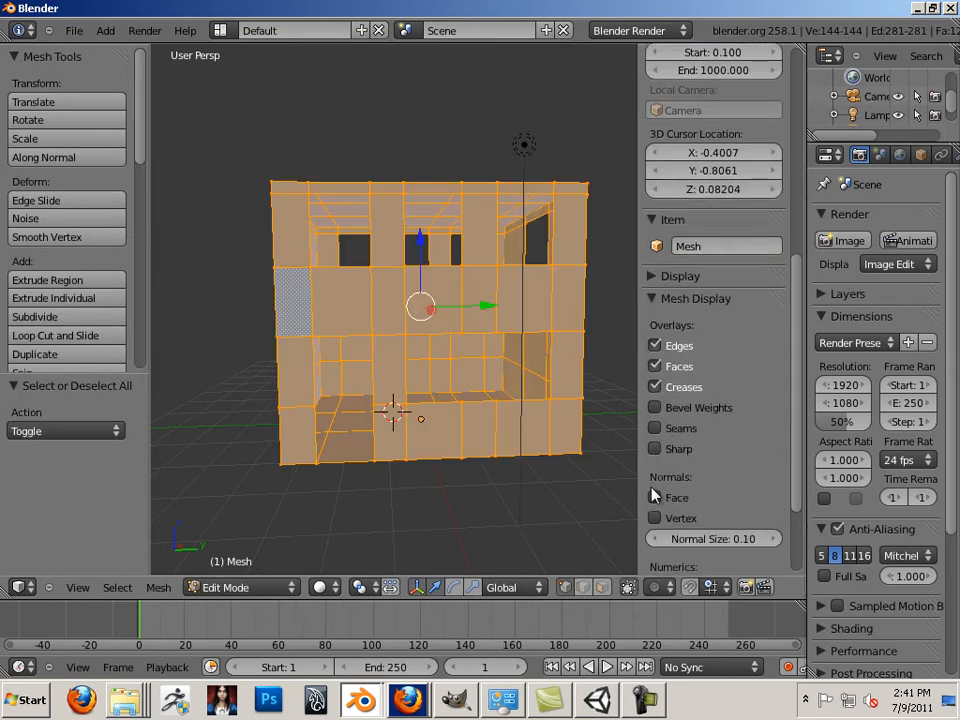
click(656, 498)
- Flip all of the building's face normals so they point outward
scroll(523, 450, up, 10)
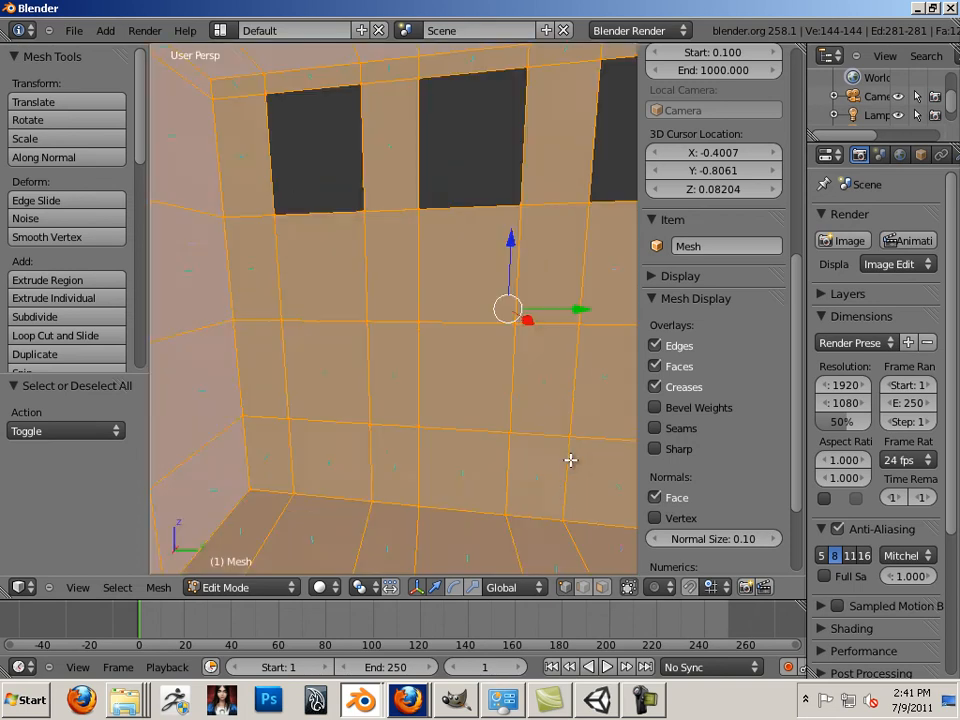
scroll(410, 395, down, 10)
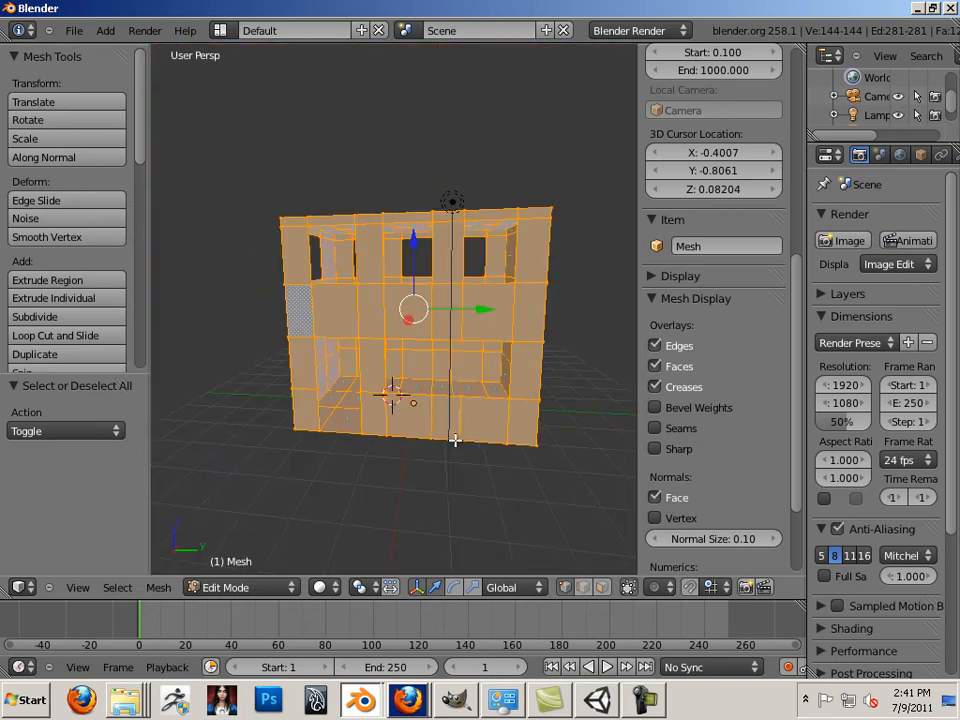
middle_drag(454, 441, 414, 431)
scroll(472, 449, up, 7)
mouse_move(472, 449)
middle_down()
mouse_move(459, 450)
mouse_move(486, 459)
middle_up()
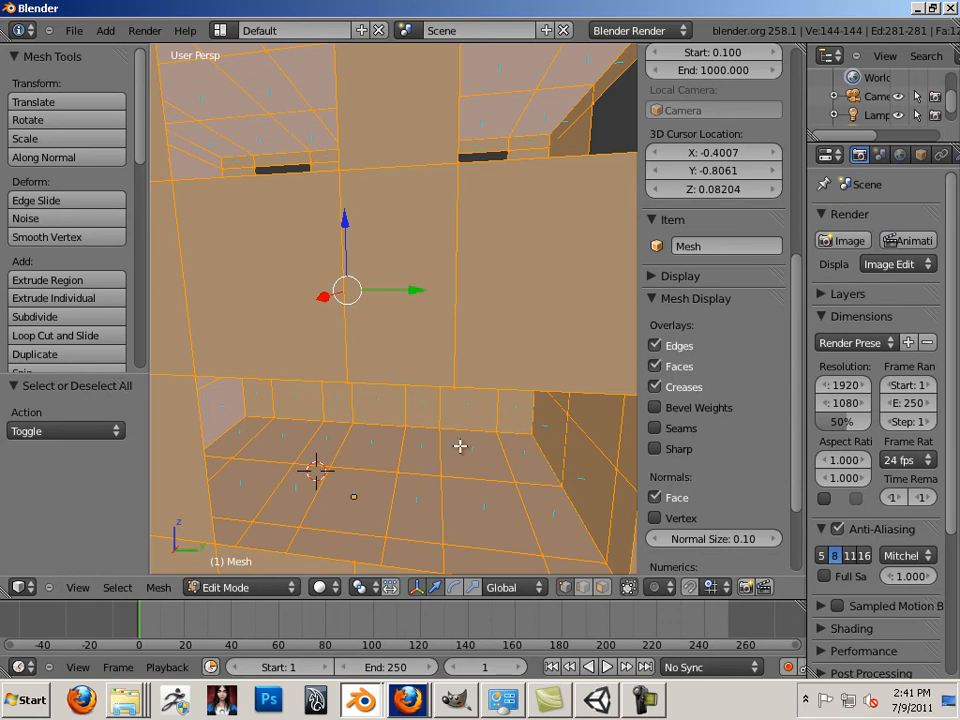
scroll(394, 418, down, 8)
scroll(444, 435, up, 5)
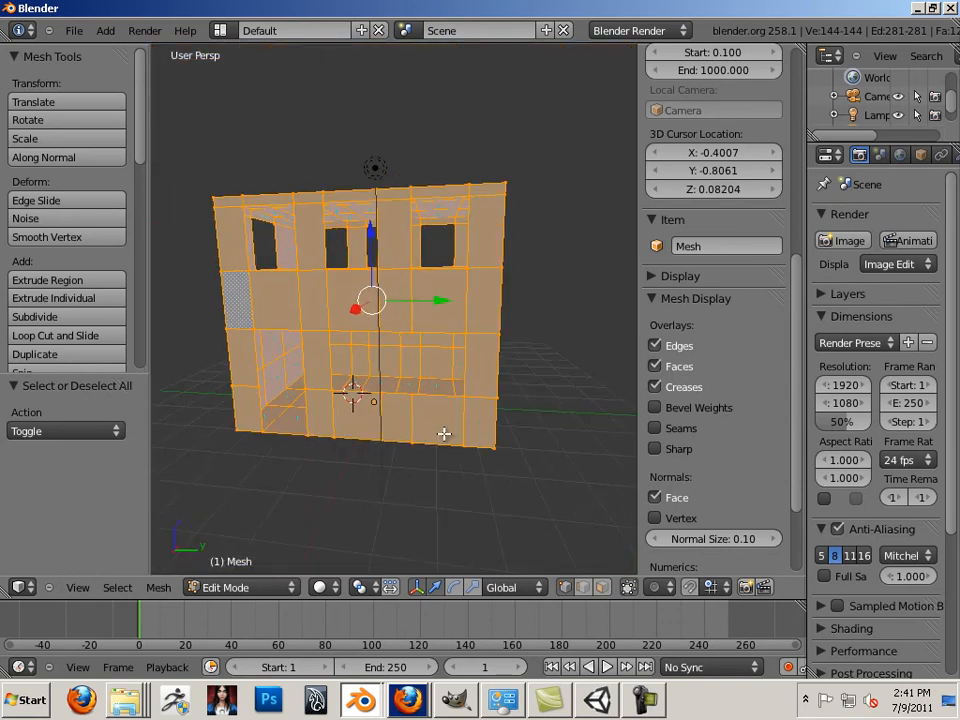
drag(137, 153, 131, 266)
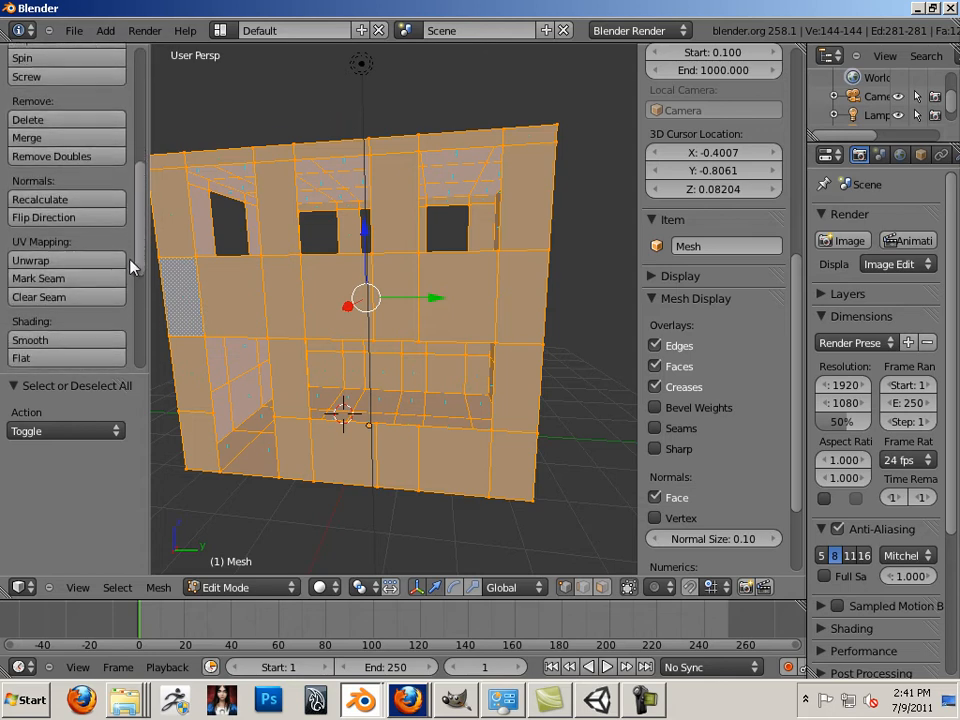
click(84, 219)
middle_drag(521, 403, 441, 456)
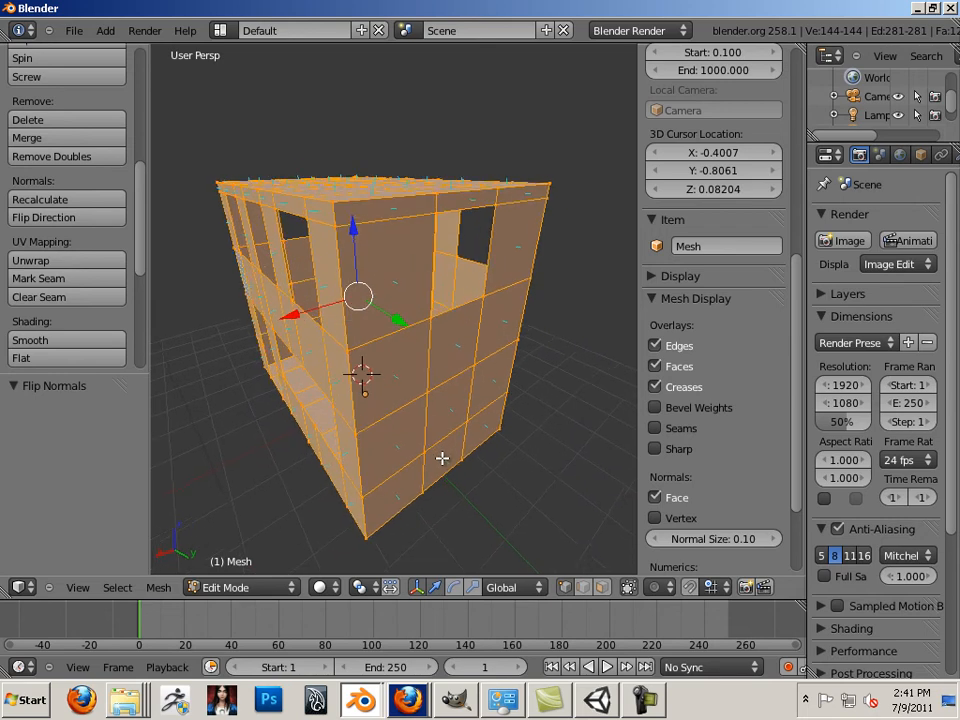
- Flip the building's normals inward and back outward to compare both directions
click(68, 219)
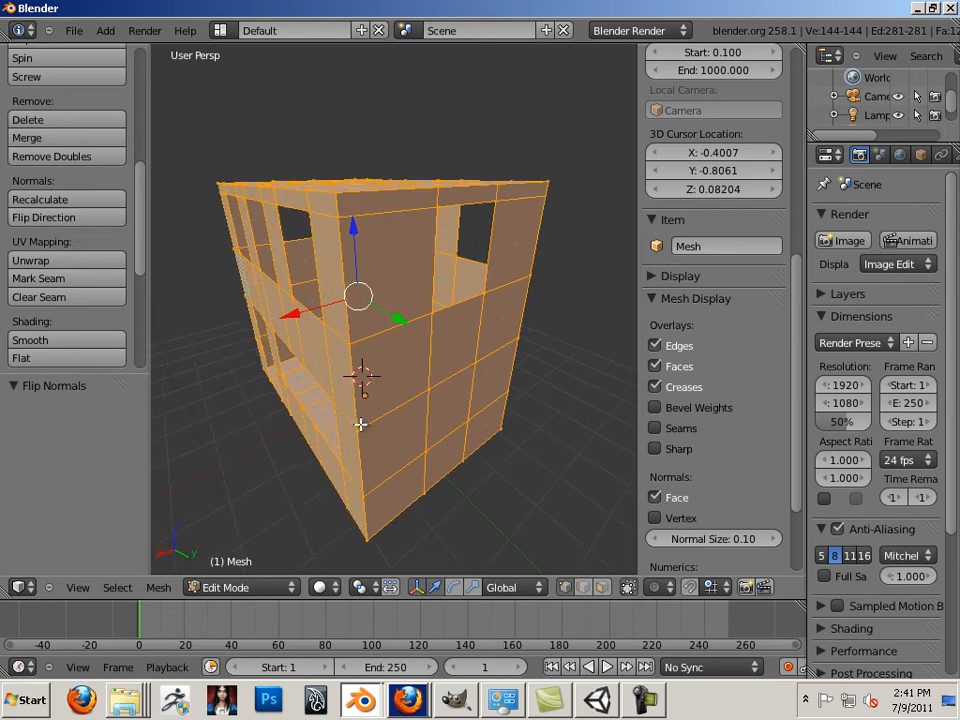
mouse_move(360, 422)
middle_down()
mouse_move(479, 437)
mouse_move(471, 441)
middle_up()
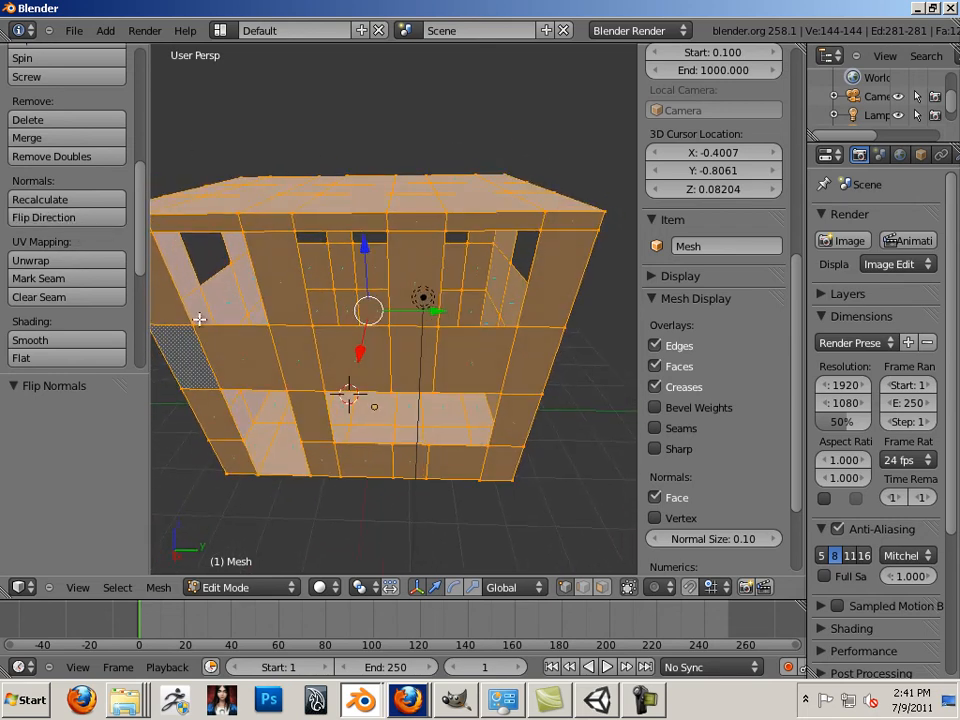
middle_drag(409, 467, 420, 505)
- Examine the shading and normal directions on the building's interior walls, floor, roof and outer faces
scroll(424, 489, up, 5)
scroll(396, 480, down, 4)
scroll(435, 495, up, 5)
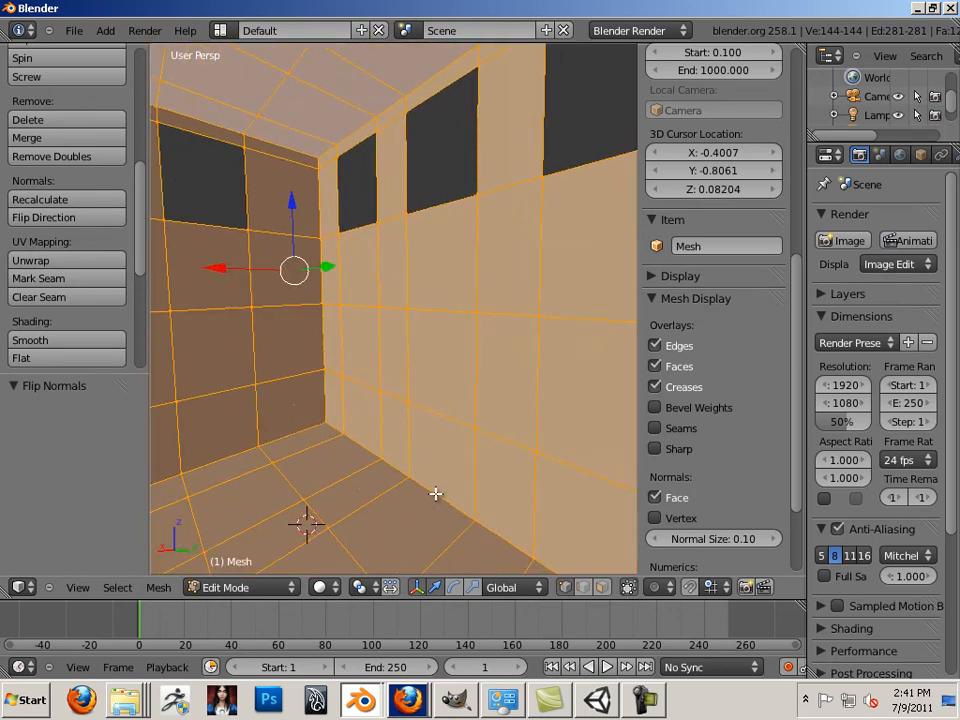
scroll(368, 474, down, 5)
scroll(420, 484, up, 6)
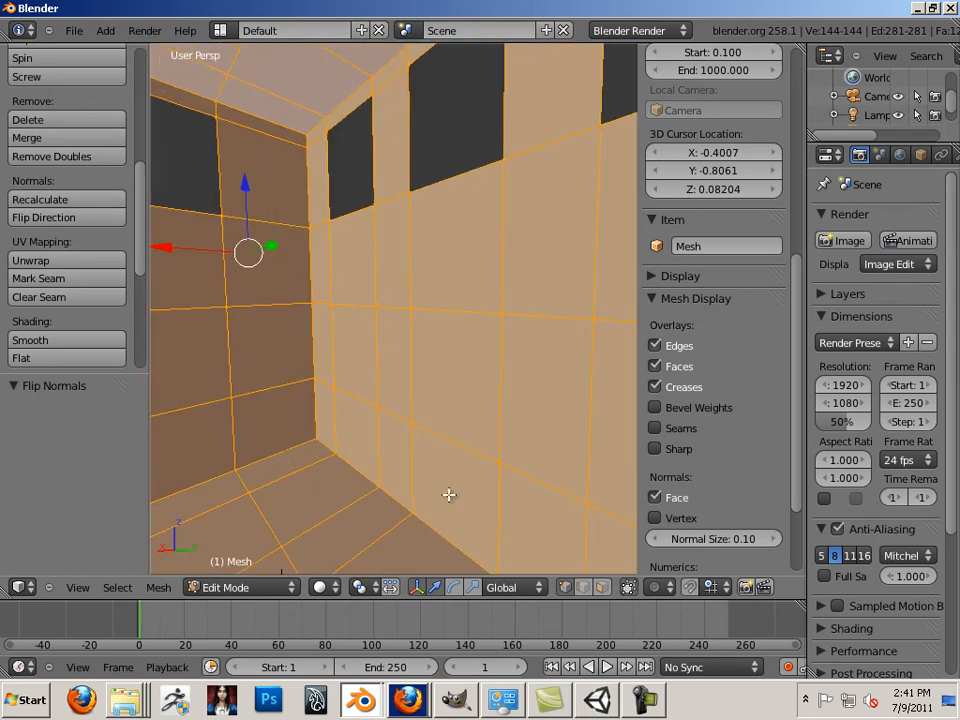
scroll(349, 411, down, 5)
scroll(443, 489, up, 5)
scroll(443, 489, up, 1)
scroll(467, 499, down, 6)
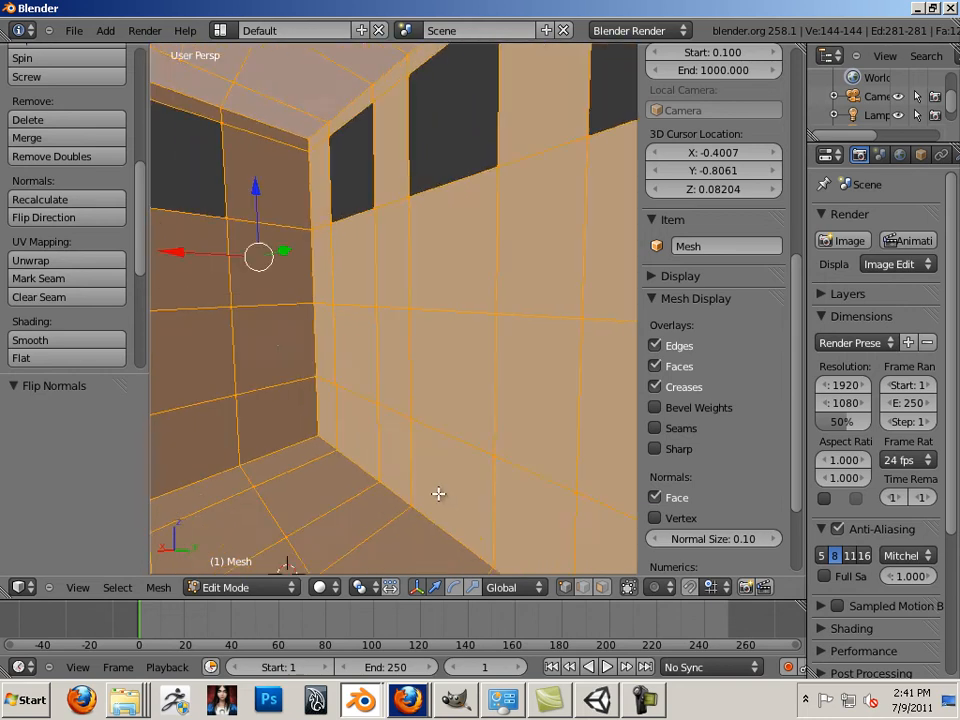
scroll(470, 490, up, 5)
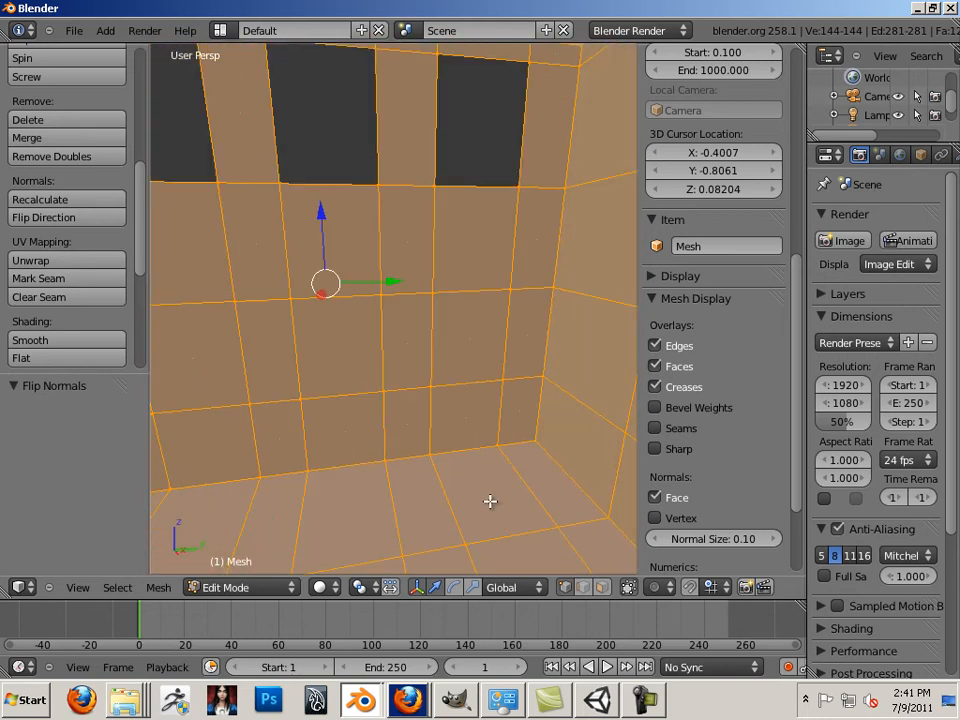
scroll(440, 485, down, 6)
middle_drag(392, 474, 319, 439)
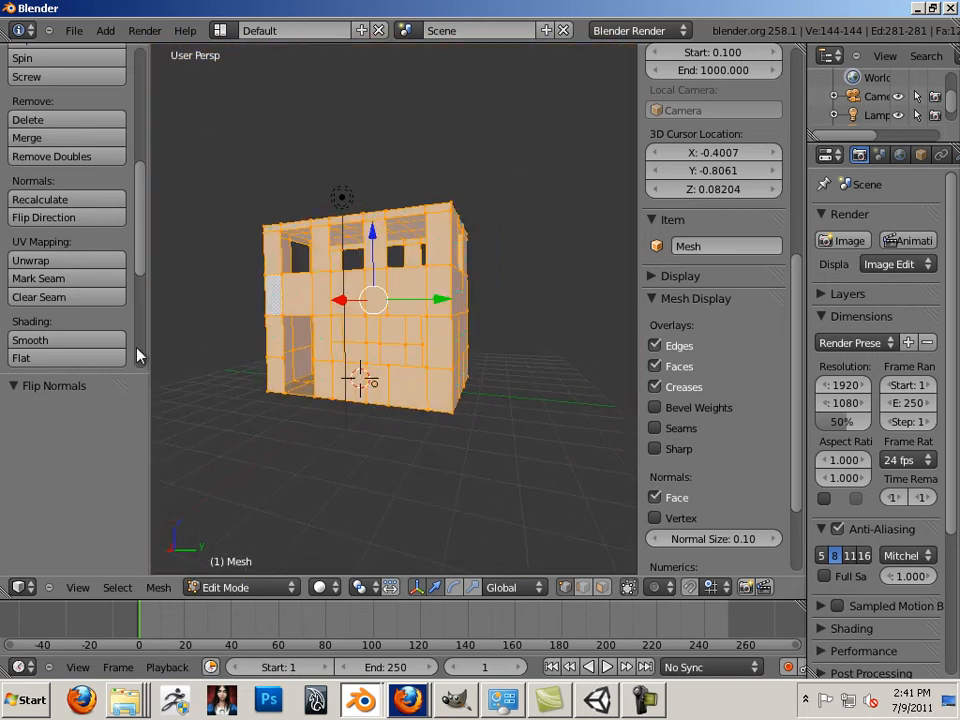
scroll(354, 386, up, 4)
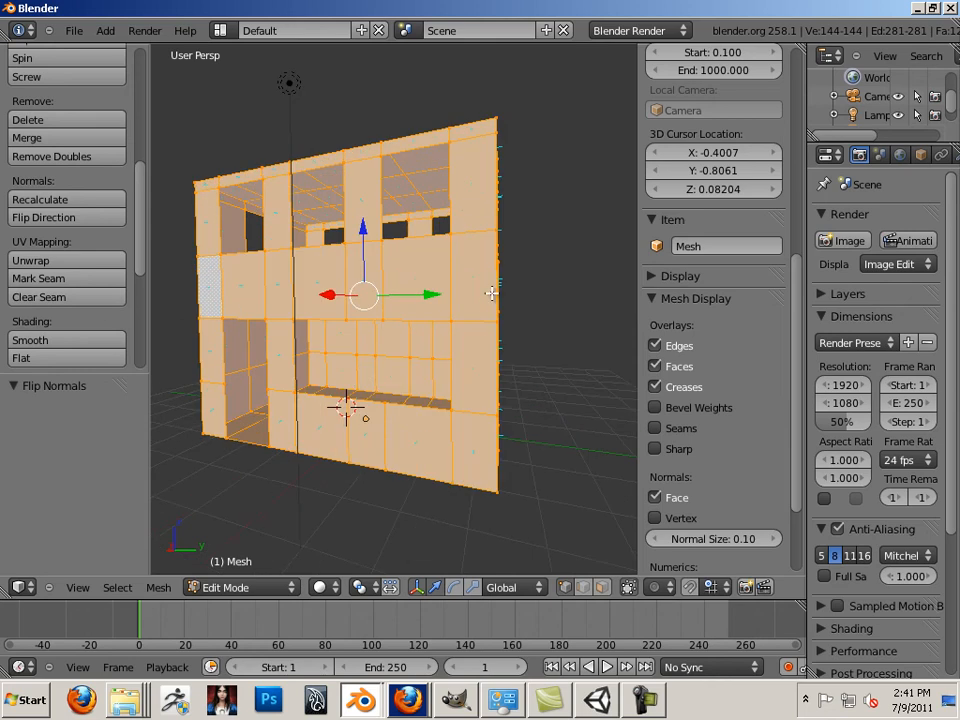
middle_drag(551, 306, 495, 387)
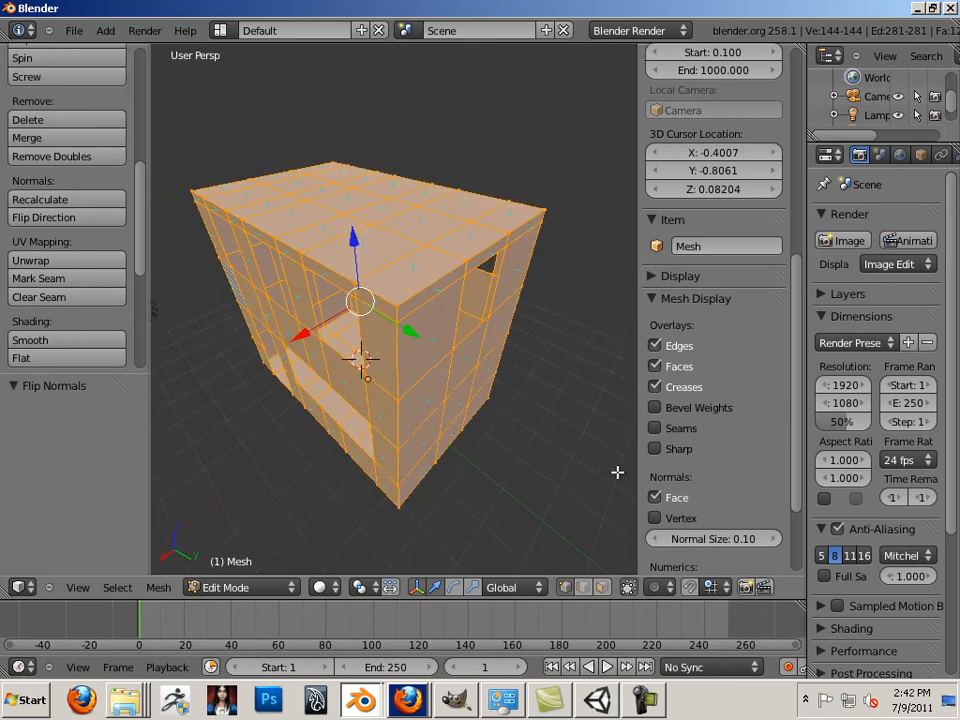
- Deselect the whole building mesh and hide the viewport's properties to enlarge the view
click(655, 497)
middle_drag(596, 461, 585, 448)
key(a)
middle_drag(574, 519, 486, 384)
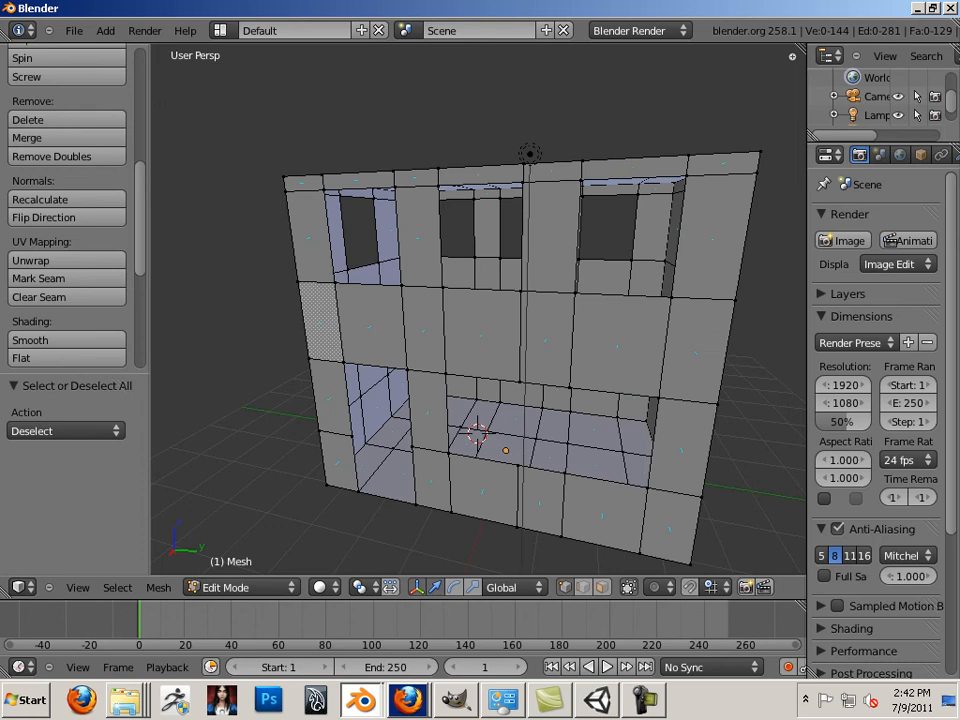
key(b)
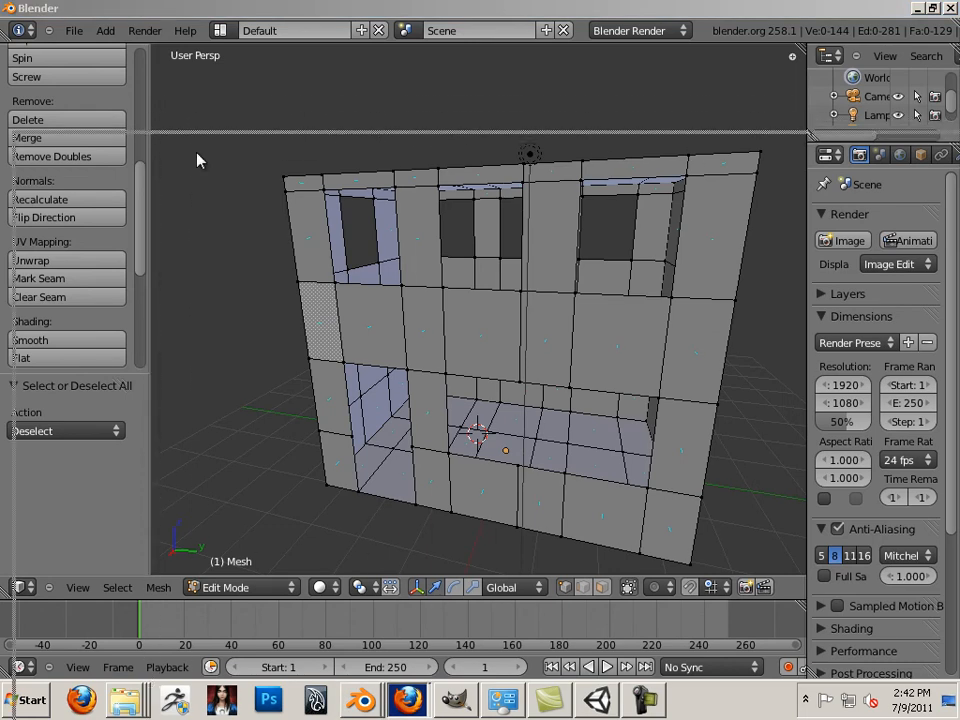
drag(197, 153, 214, 140)
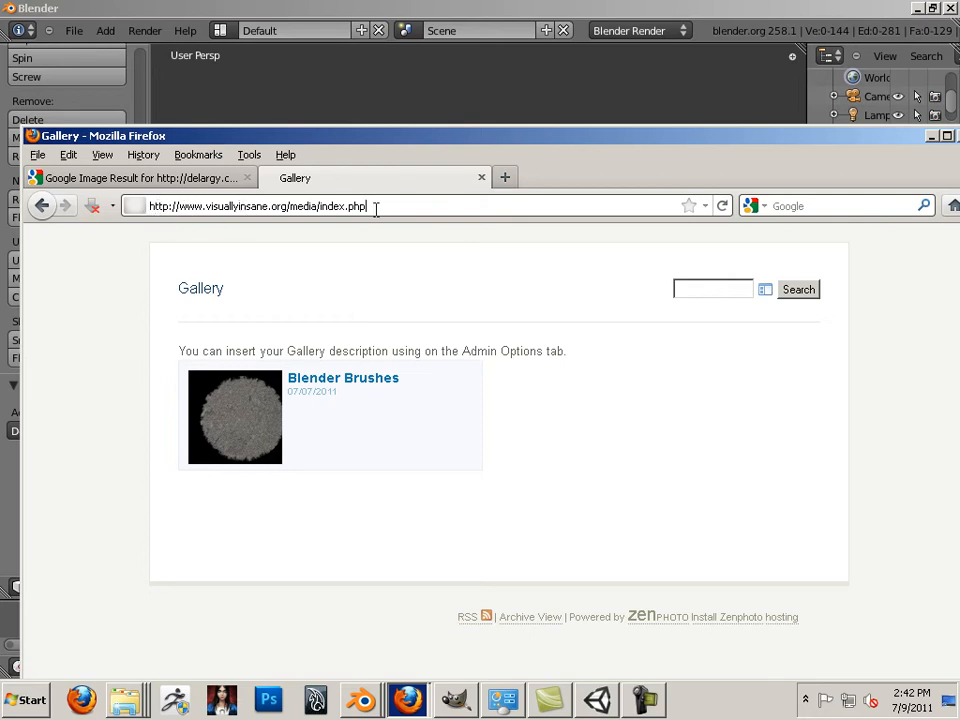
drag(376, 207, 159, 204)
right_click(180, 198)
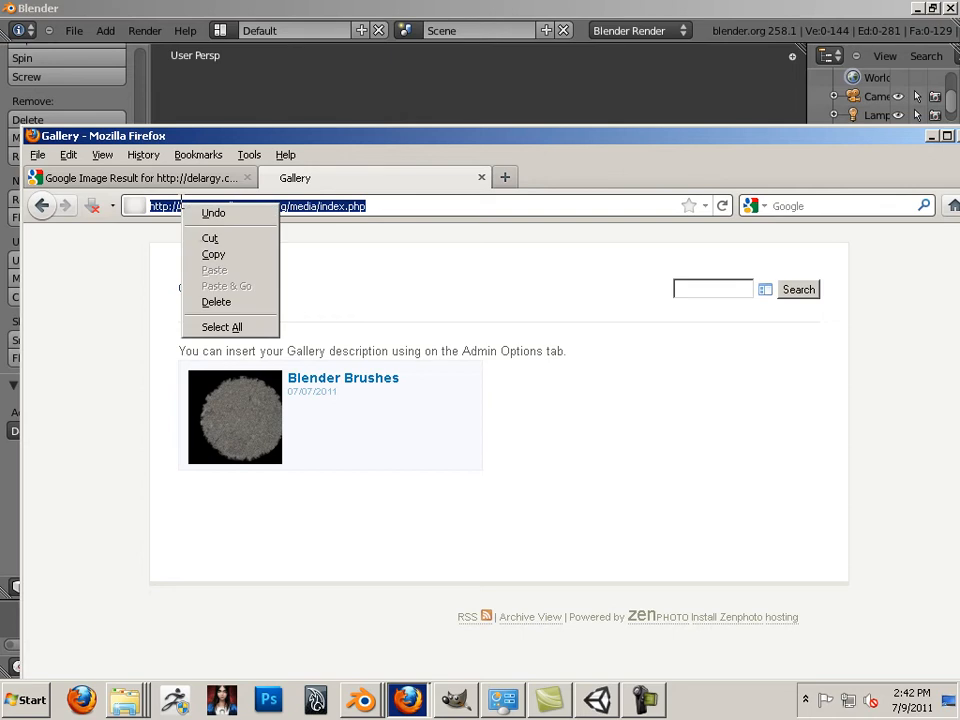
click(214, 255)
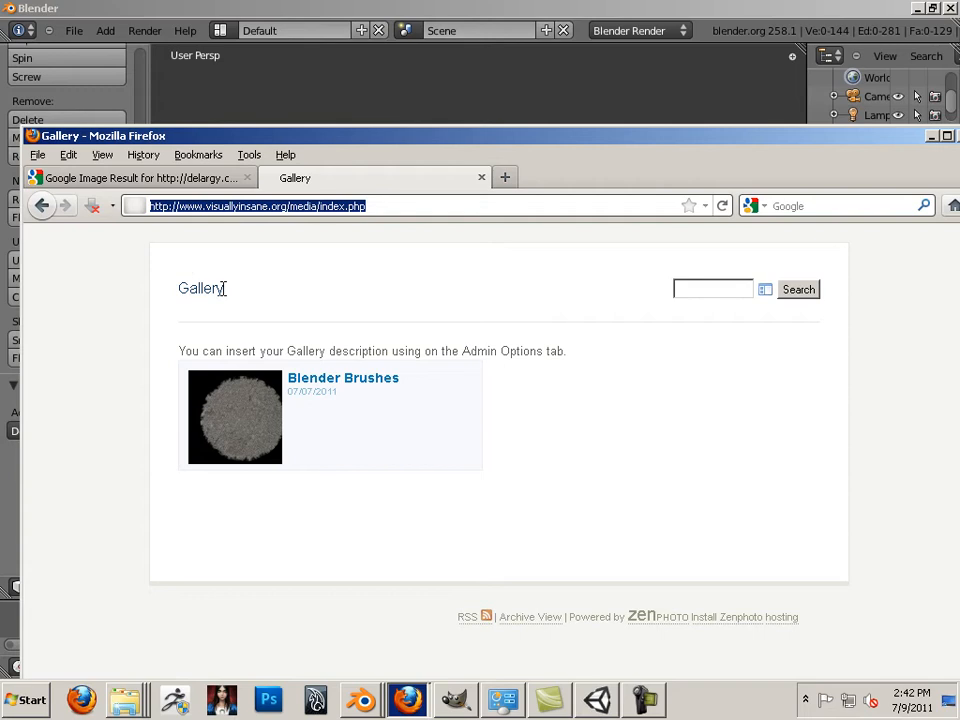
right_click(220, 207)
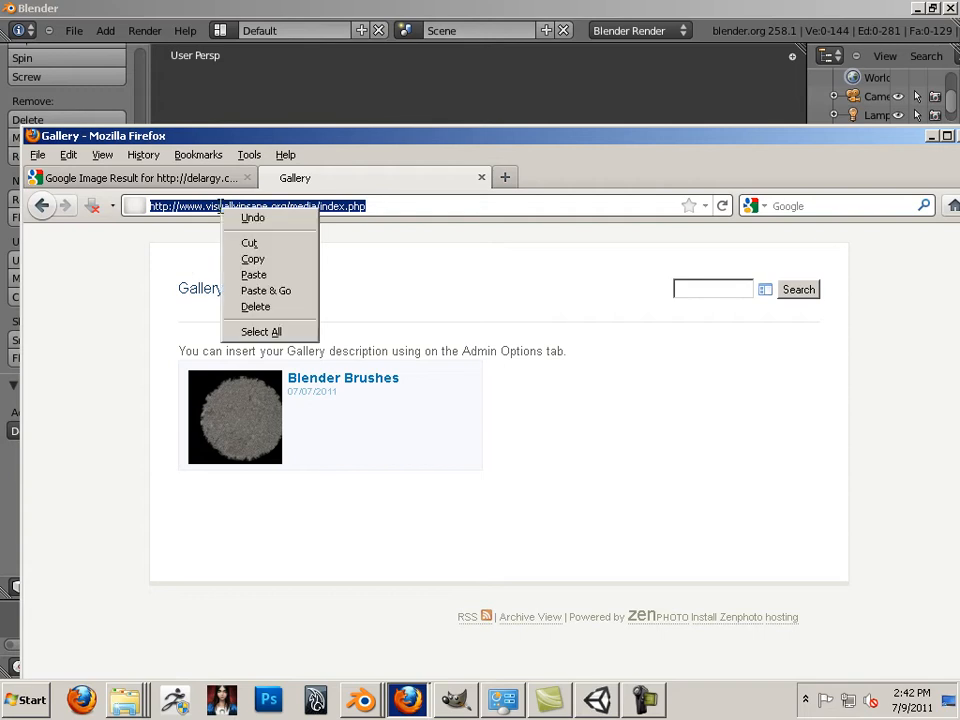
click(255, 259)
- Open Notepad, paste the copied gallery address into the blank document and highlight the whole line
click(30, 700)
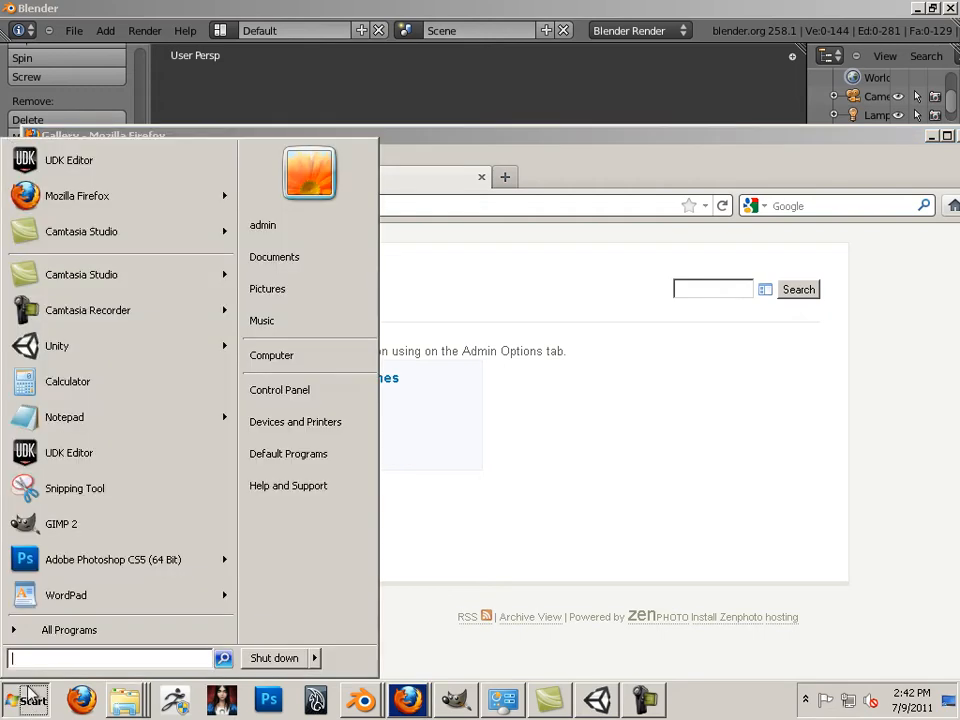
click(72, 416)
right_click(250, 323)
click(283, 382)
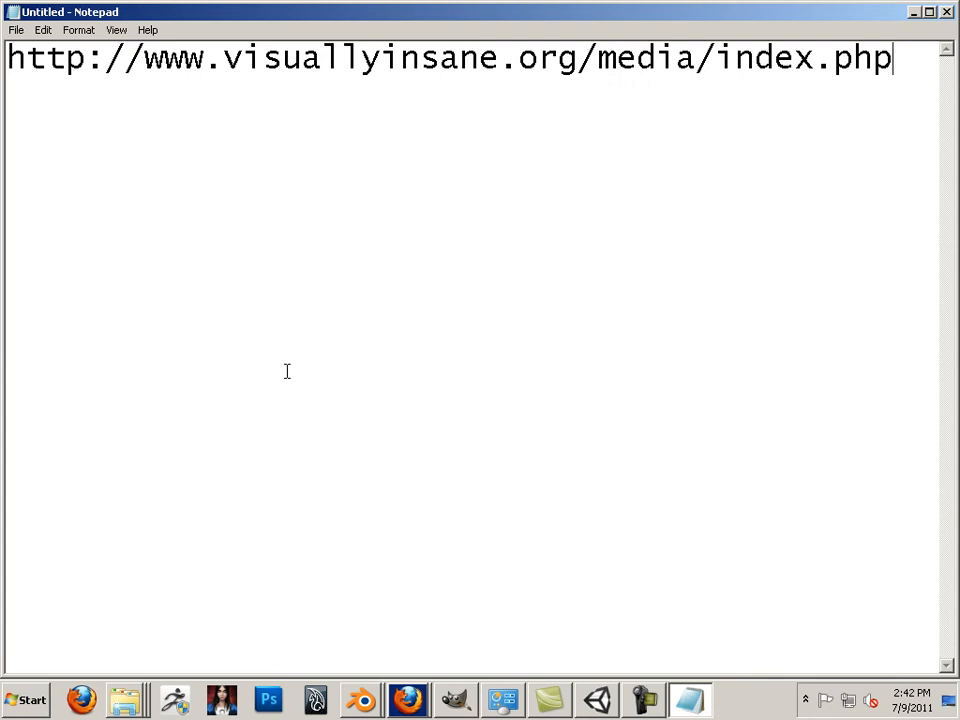
drag(902, 66, 8, 57)
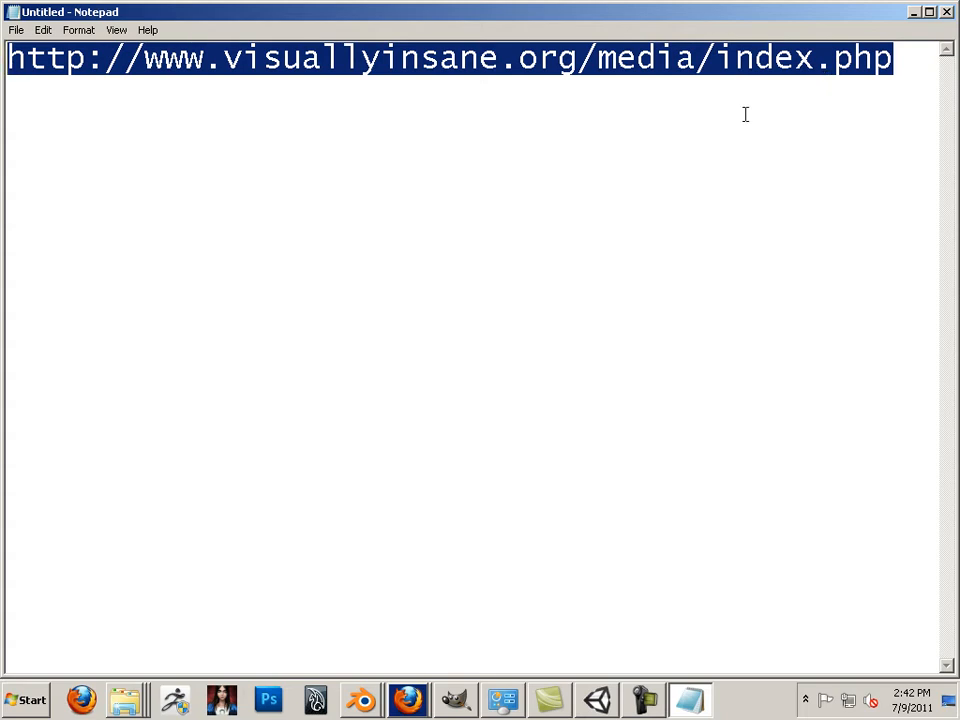
- Return to the gallery in Firefox and open the brushset_10 album from the second page of Blender Brushes
click(407, 700)
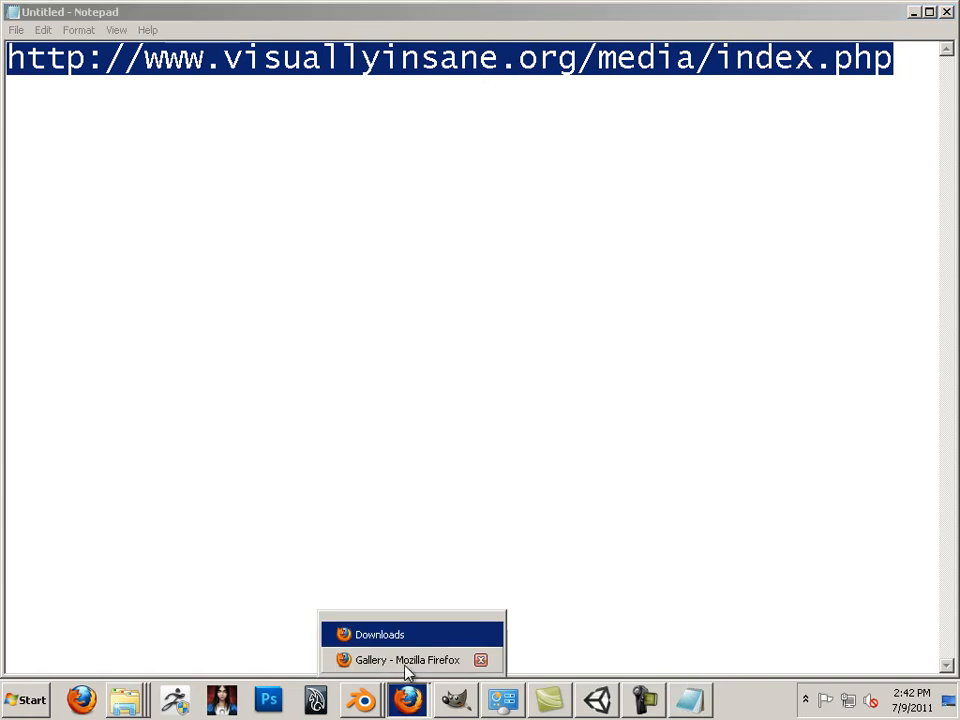
click(913, 12)
double_click(340, 135)
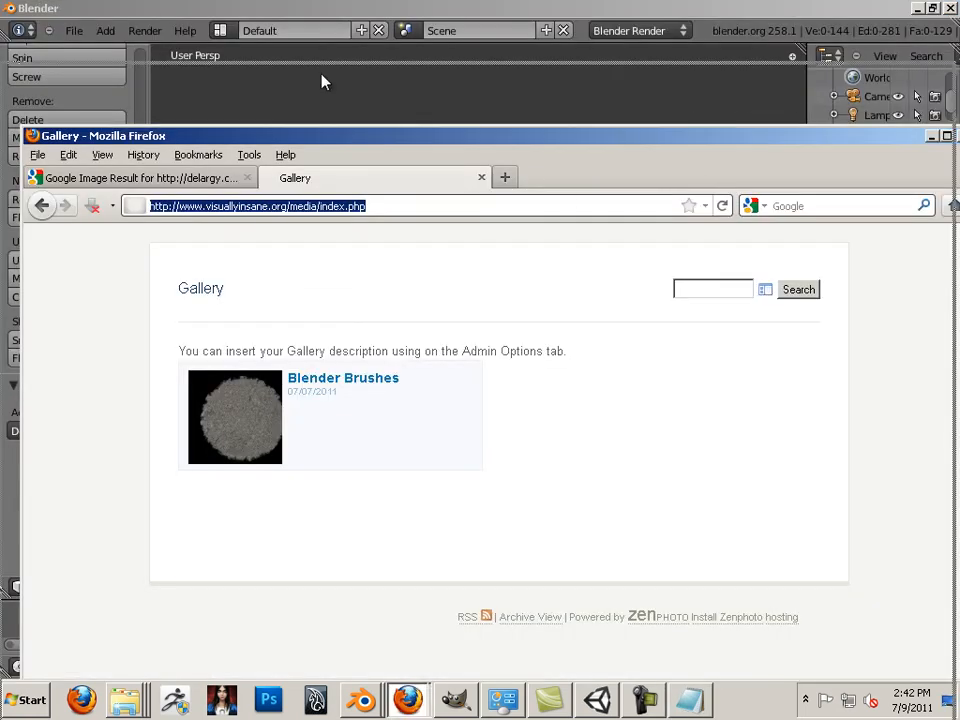
click(331, 264)
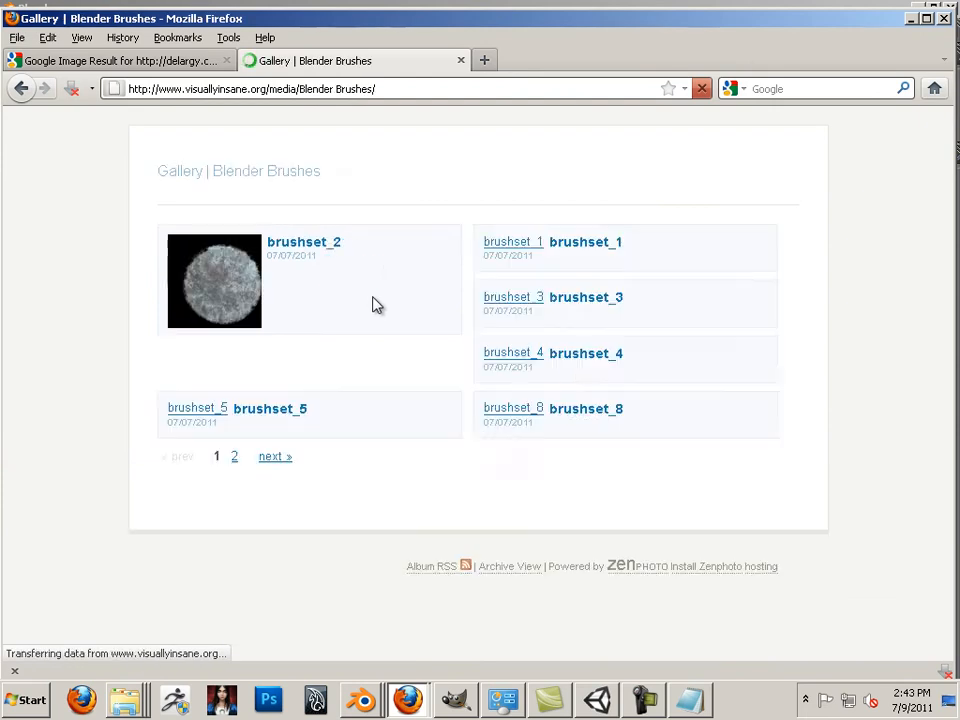
scroll(352, 298, down, 3)
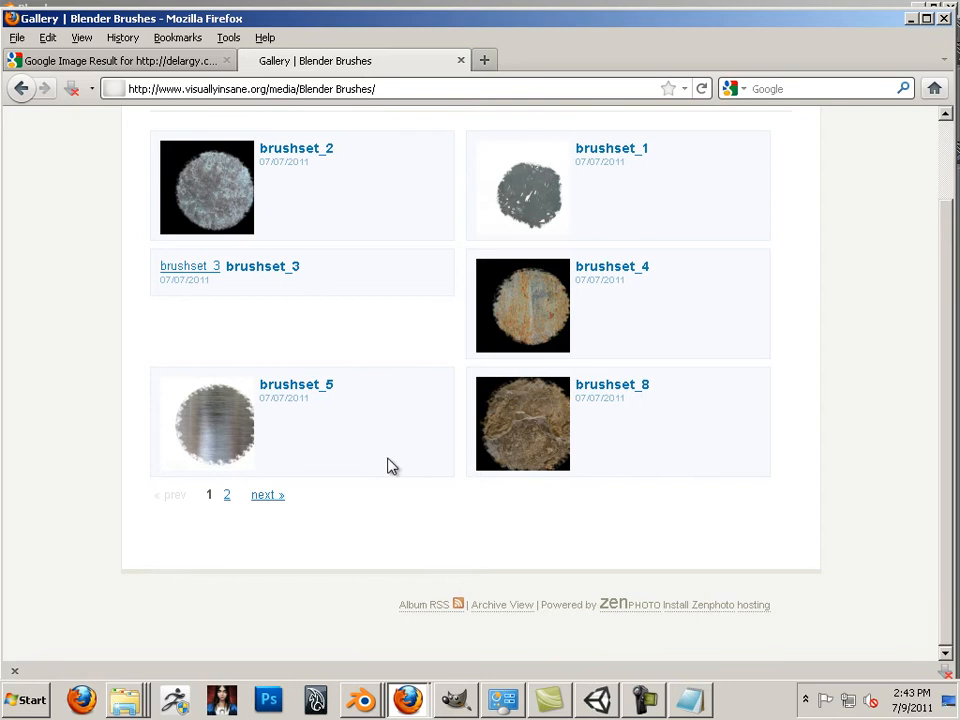
click(272, 493)
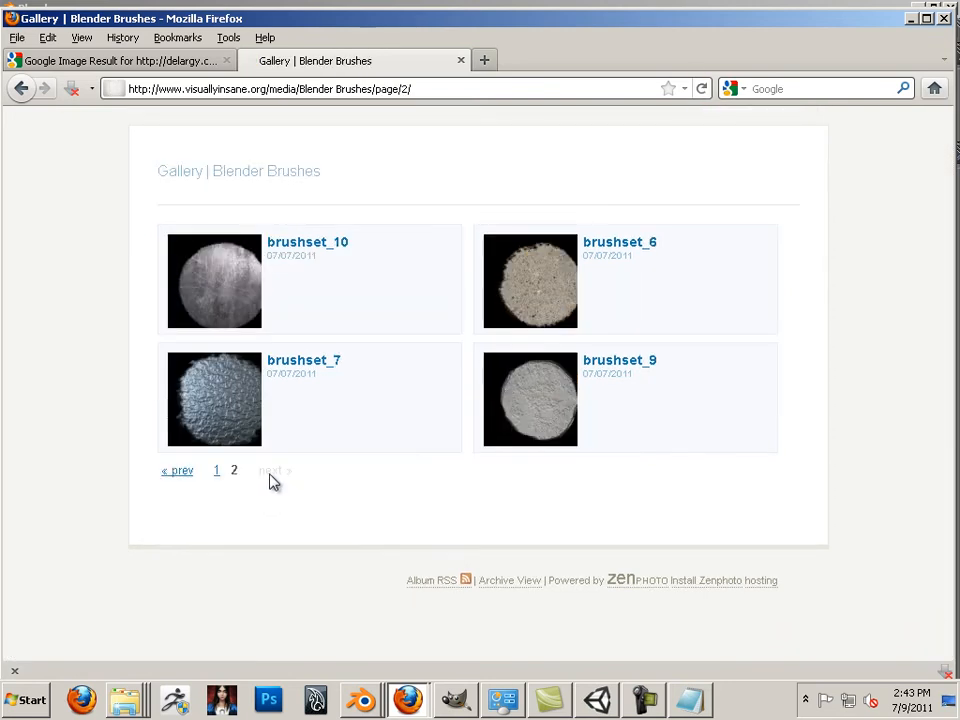
click(257, 311)
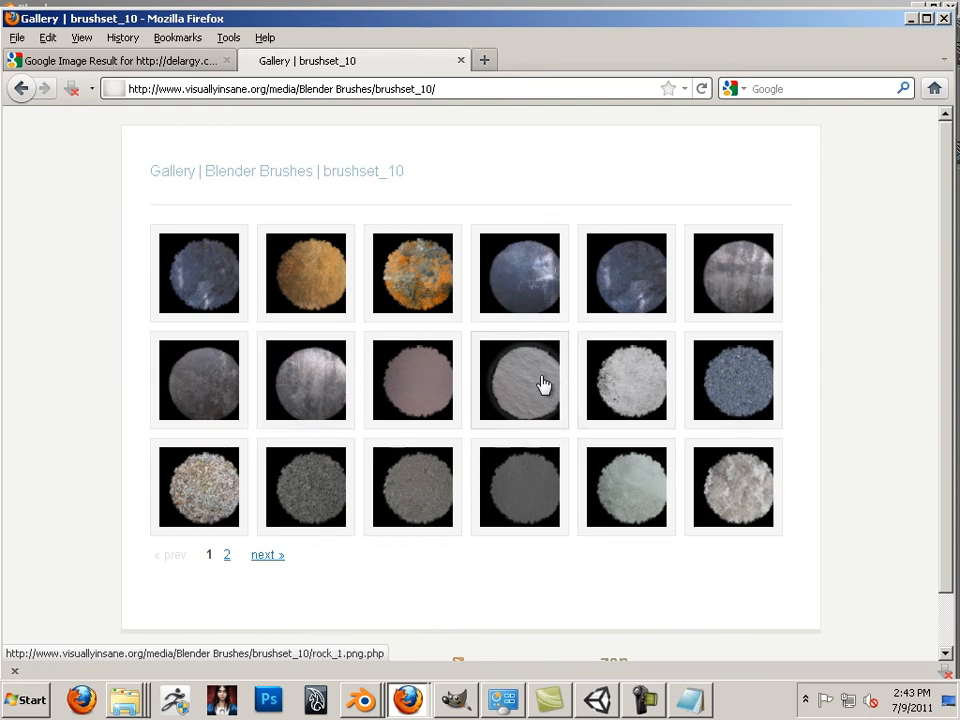
- Examine the brush images in brushset_10 one by one, going backward from surface_2 to rock_1
click(631, 486)
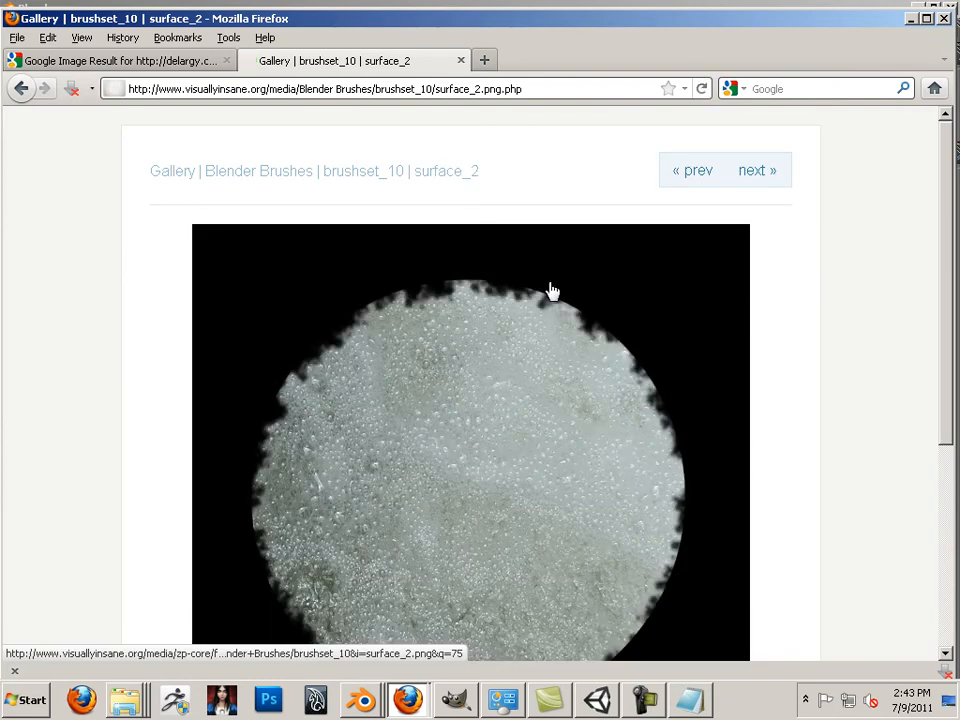
click(686, 180)
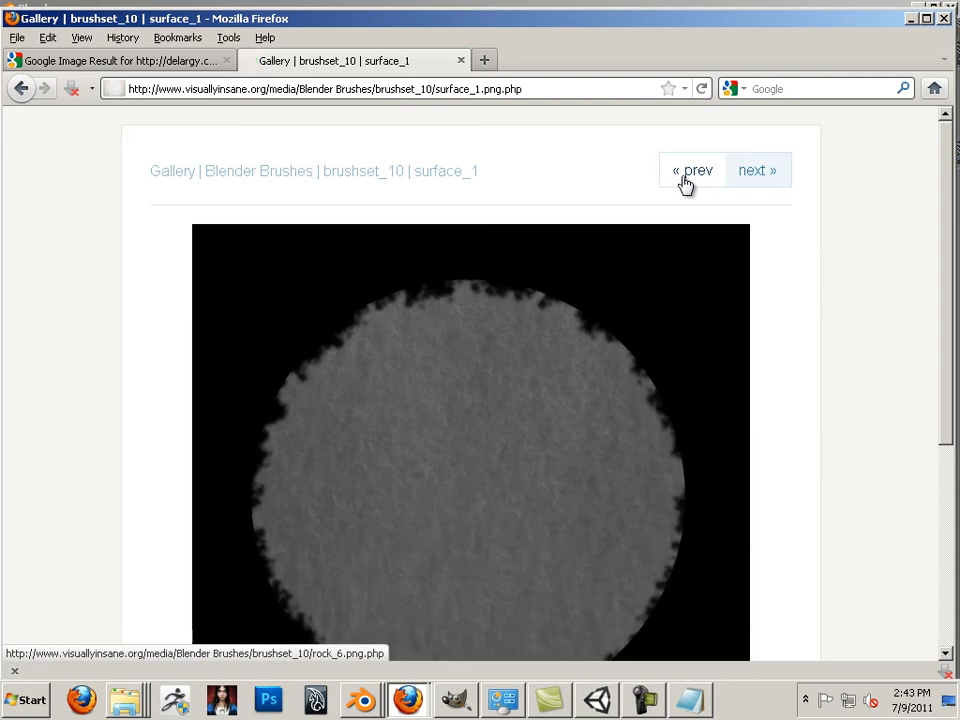
click(686, 180)
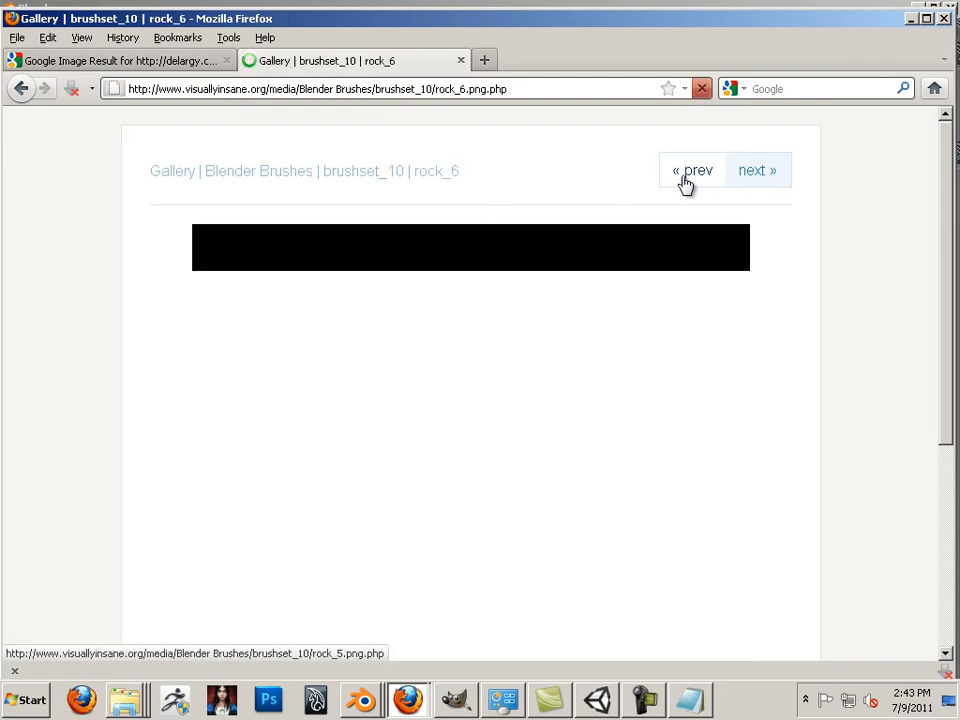
click(686, 180)
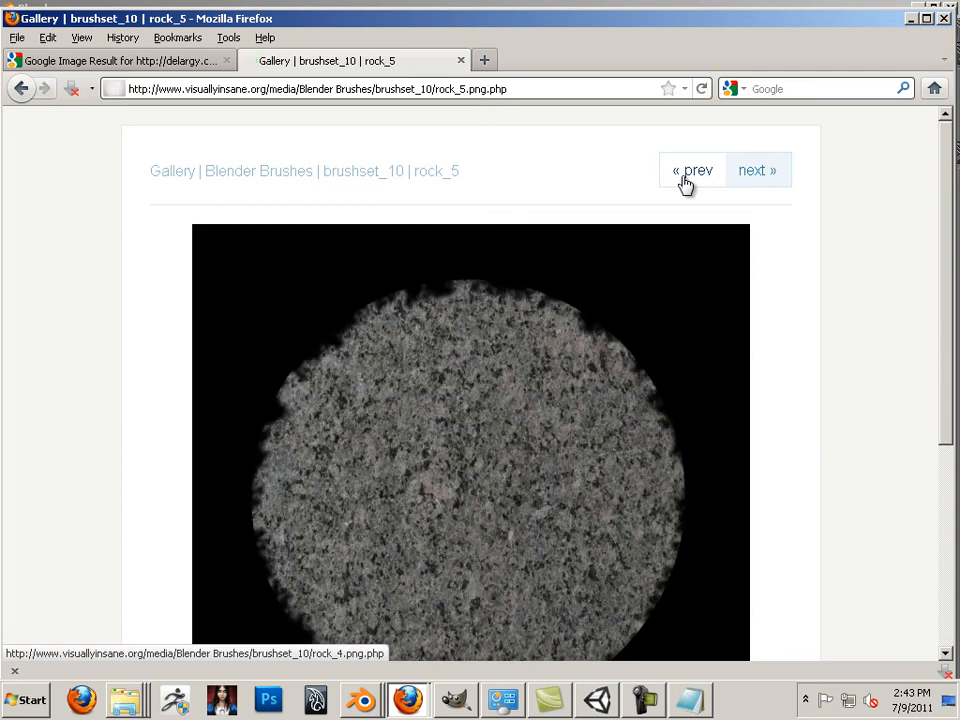
click(685, 180)
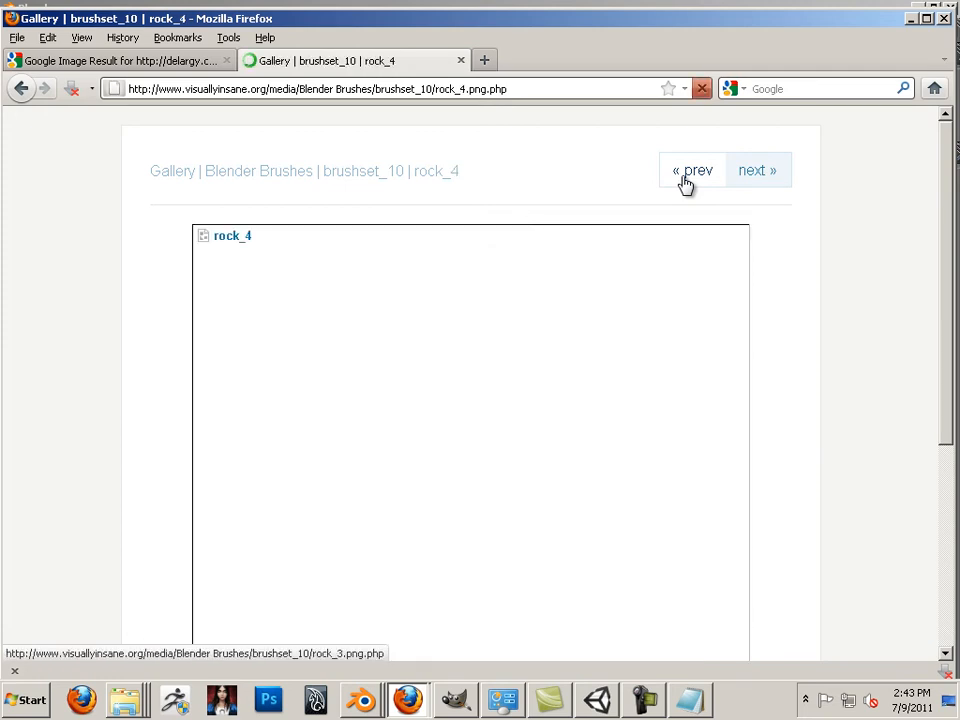
click(685, 180)
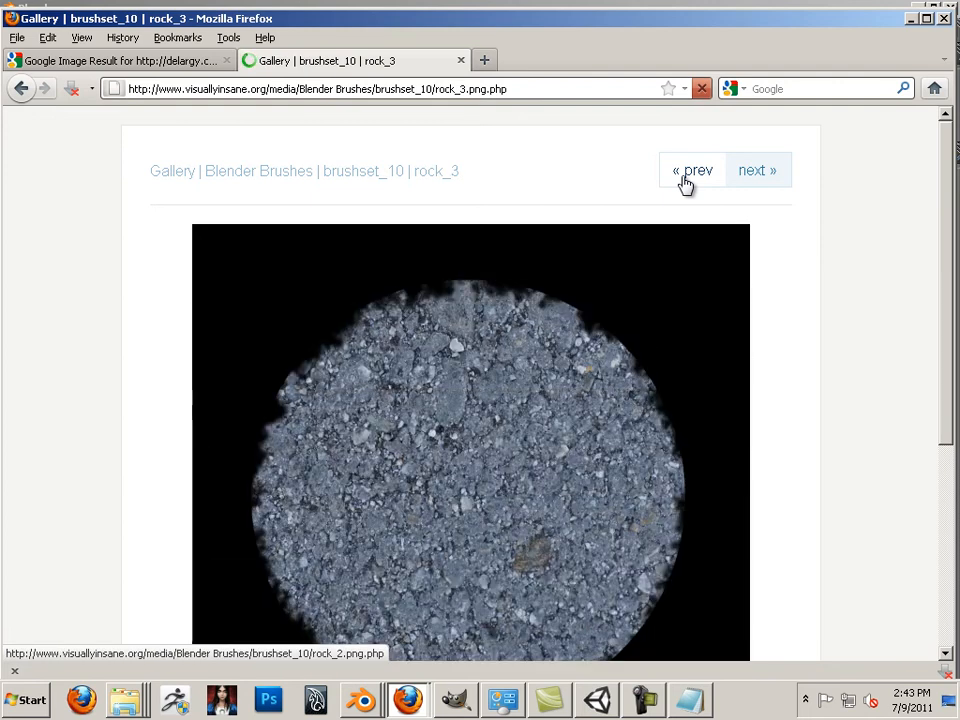
click(685, 180)
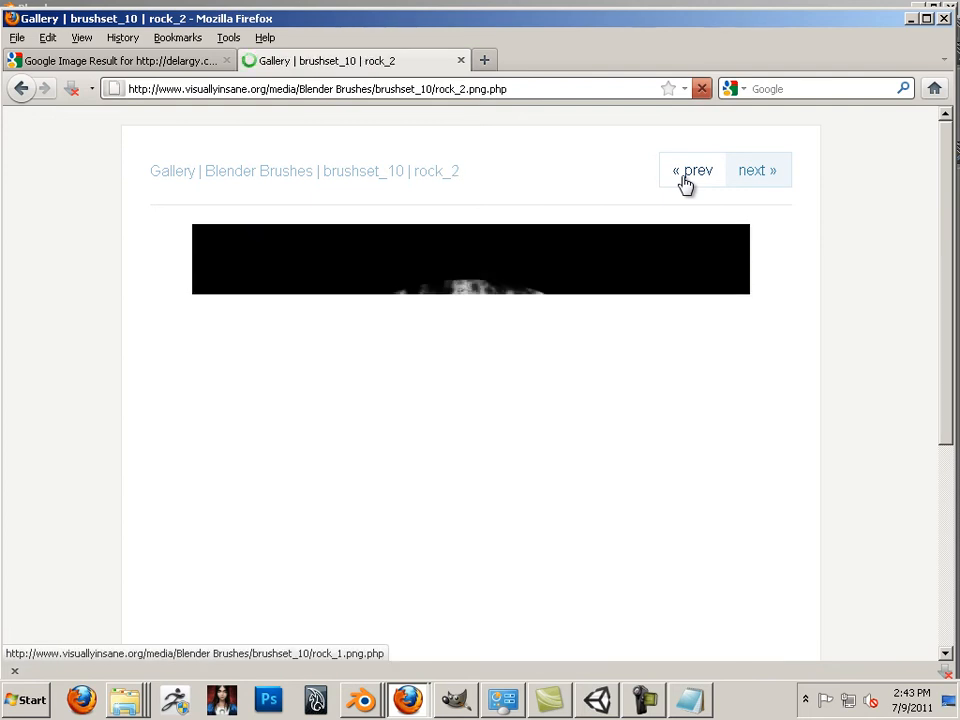
click(685, 180)
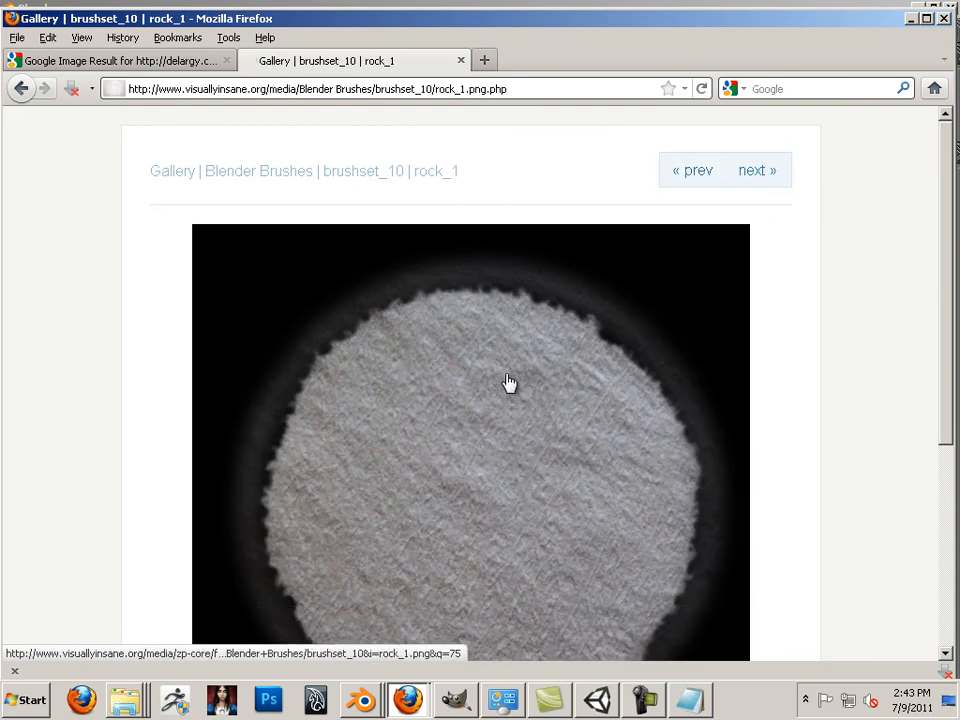
scroll(507, 382, down, 4)
scroll(507, 382, up, 4)
- Go forward through the brush images to rock_6 and open rock_6.png at full size
click(767, 179)
click(767, 179)
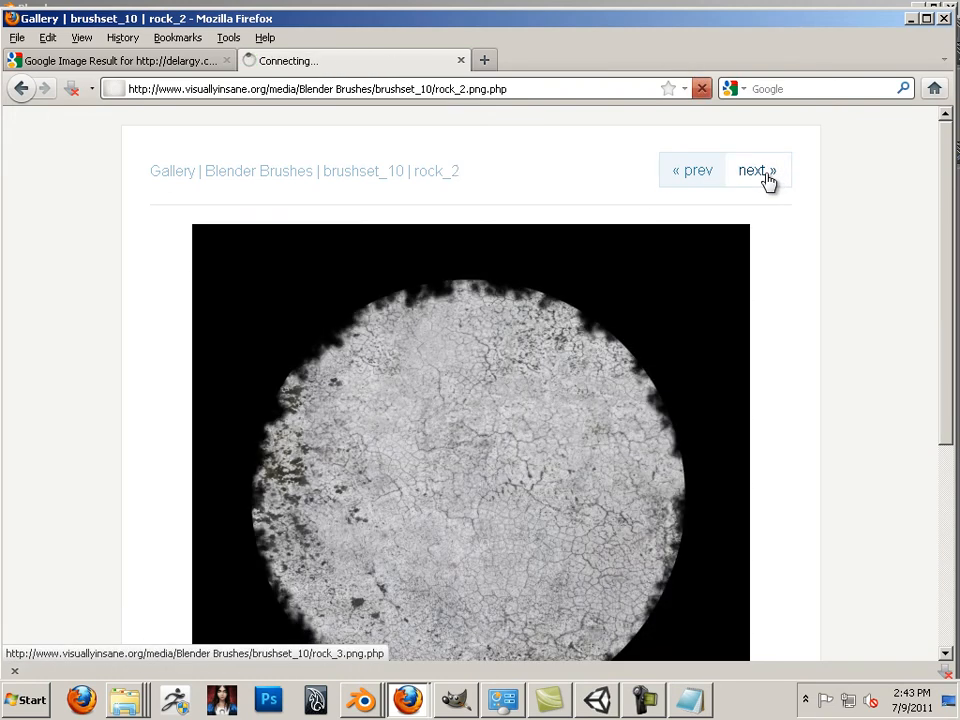
click(767, 179)
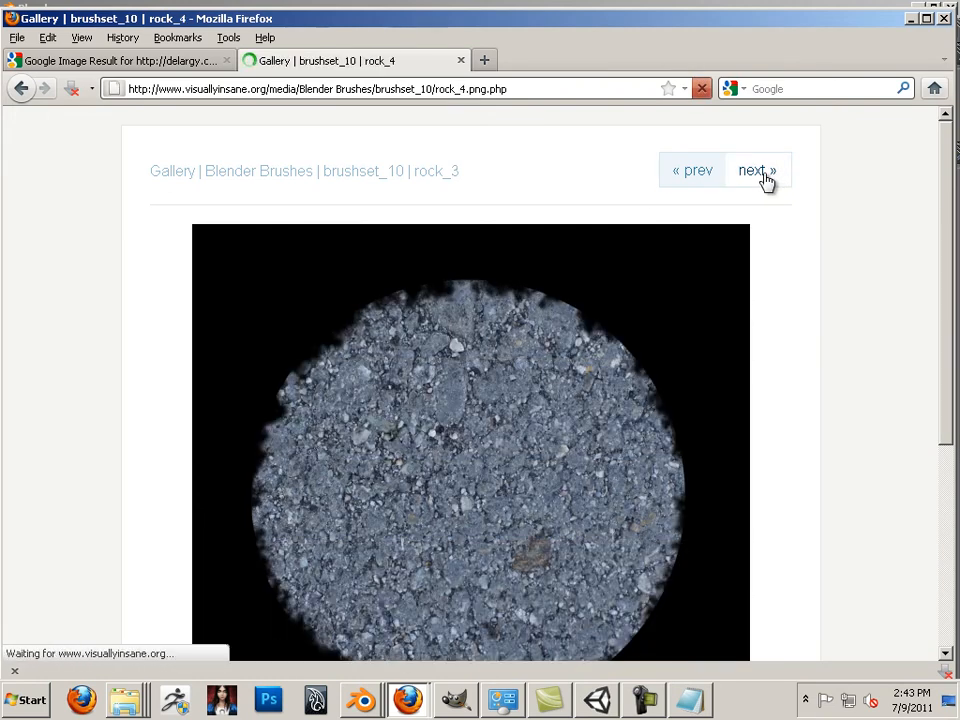
click(767, 179)
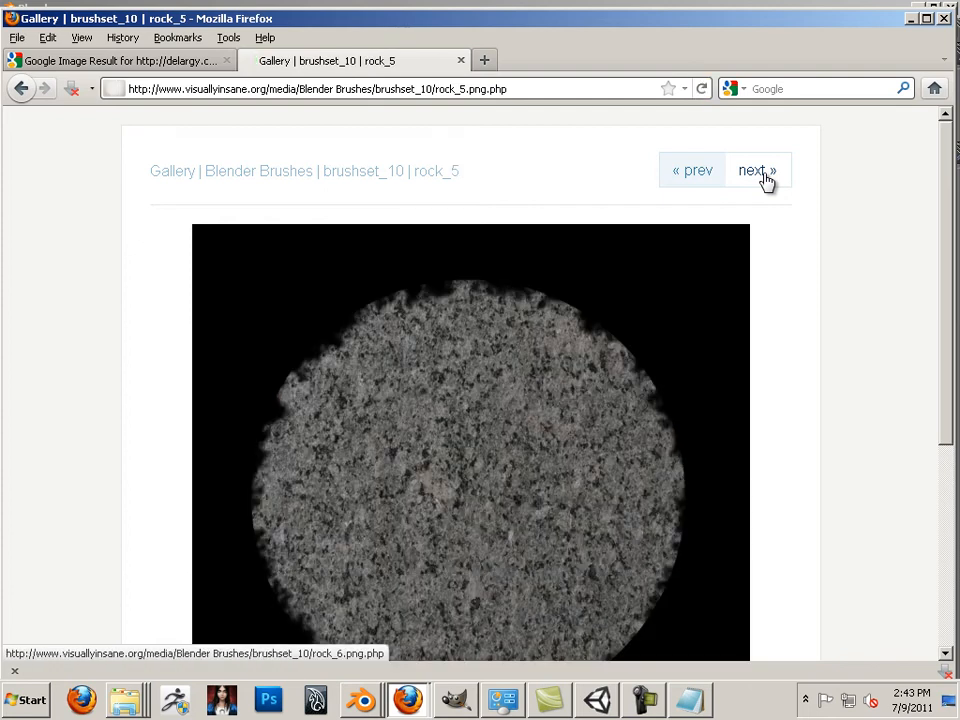
click(767, 179)
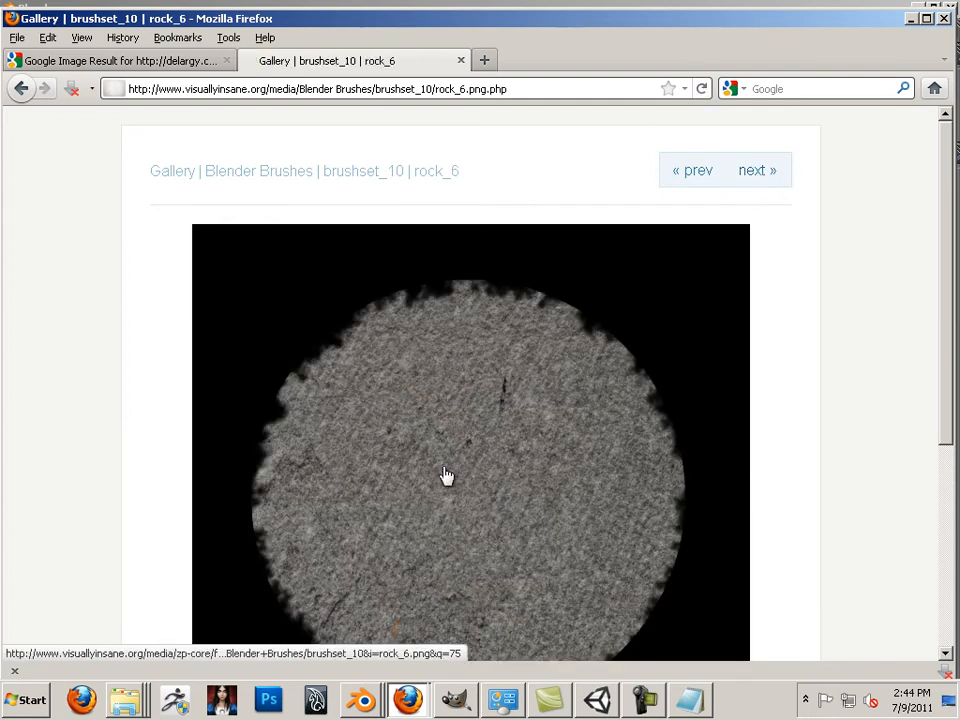
right_click(446, 476)
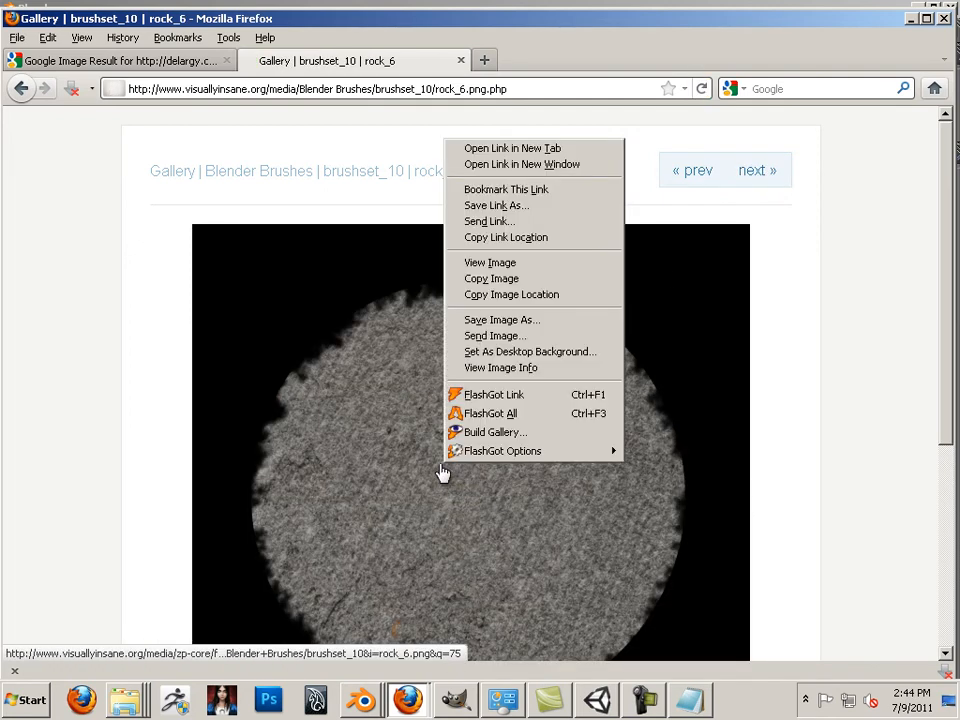
click(401, 449)
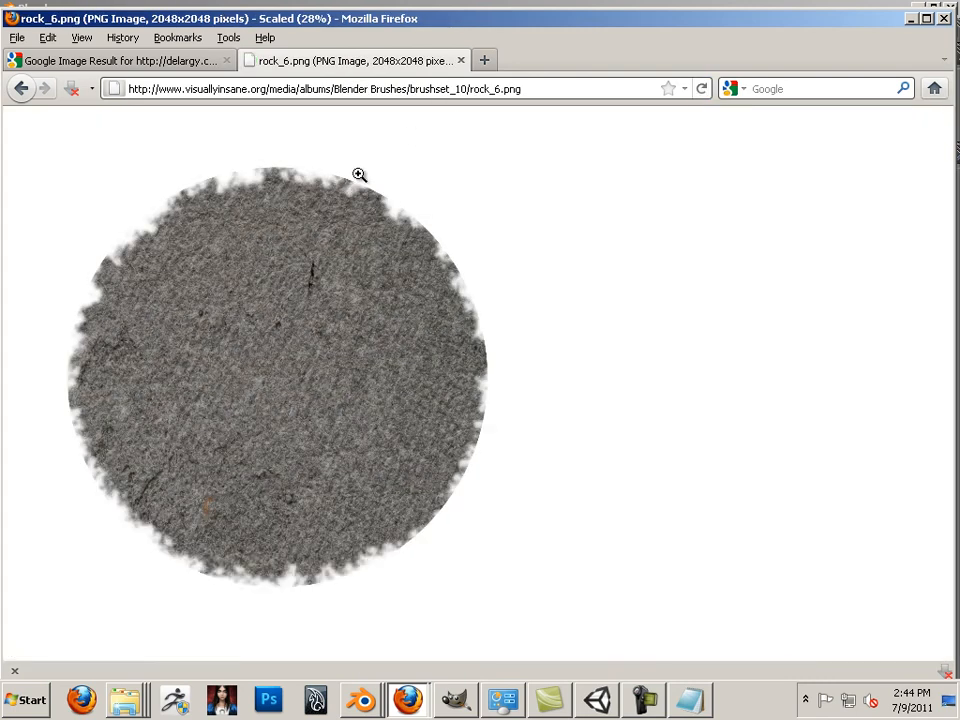
right_click(306, 208)
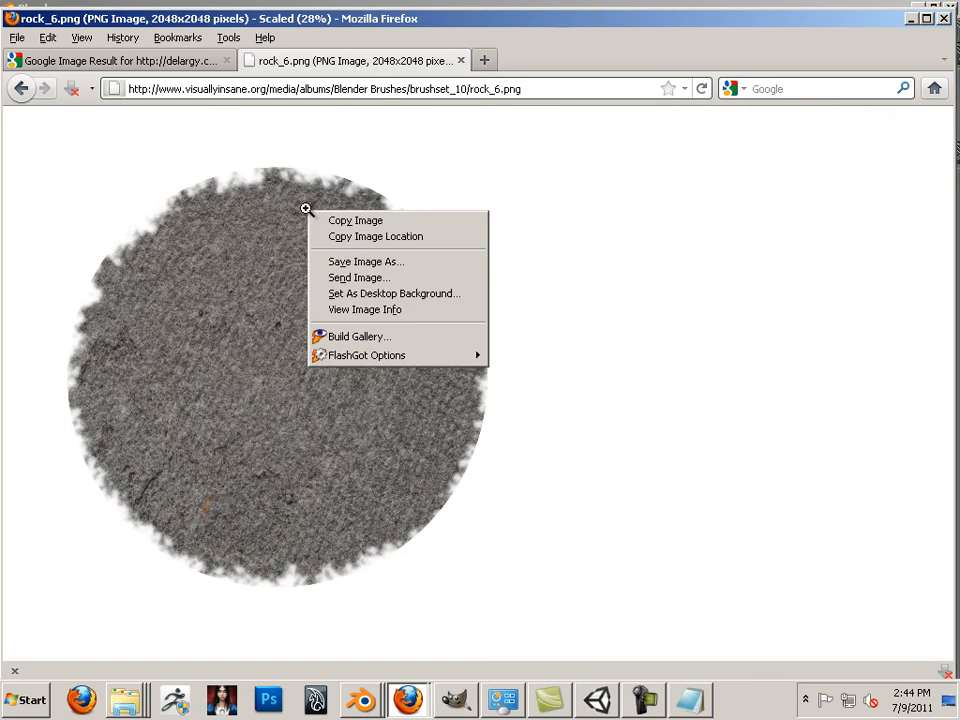
click(362, 262)
scroll(401, 184, up, 3)
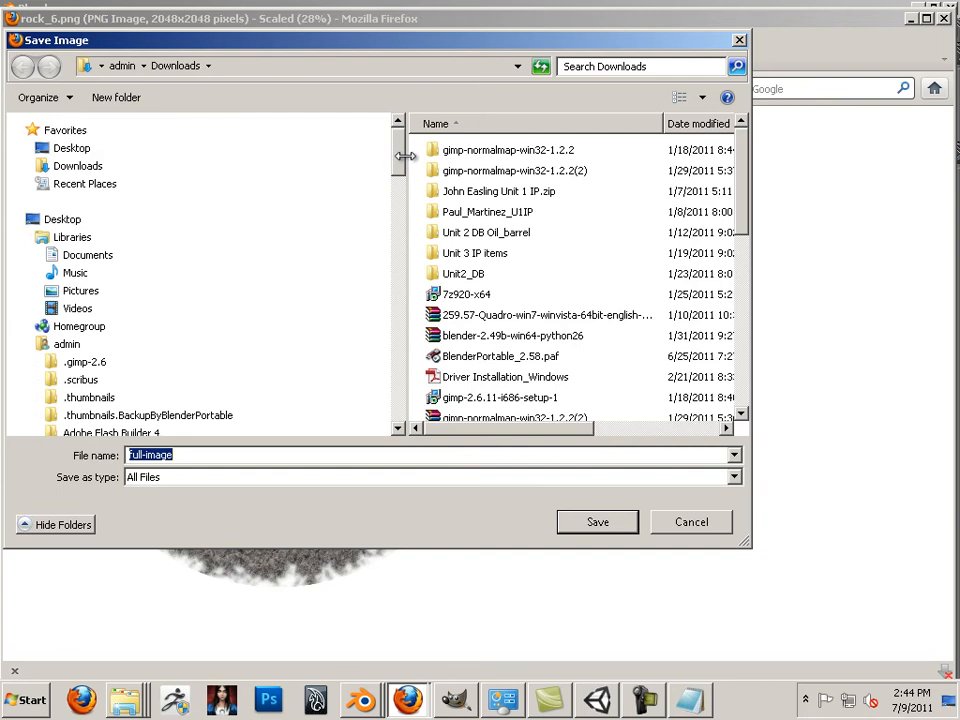
scroll(401, 190, down, 5)
drag(401, 202, 398, 270)
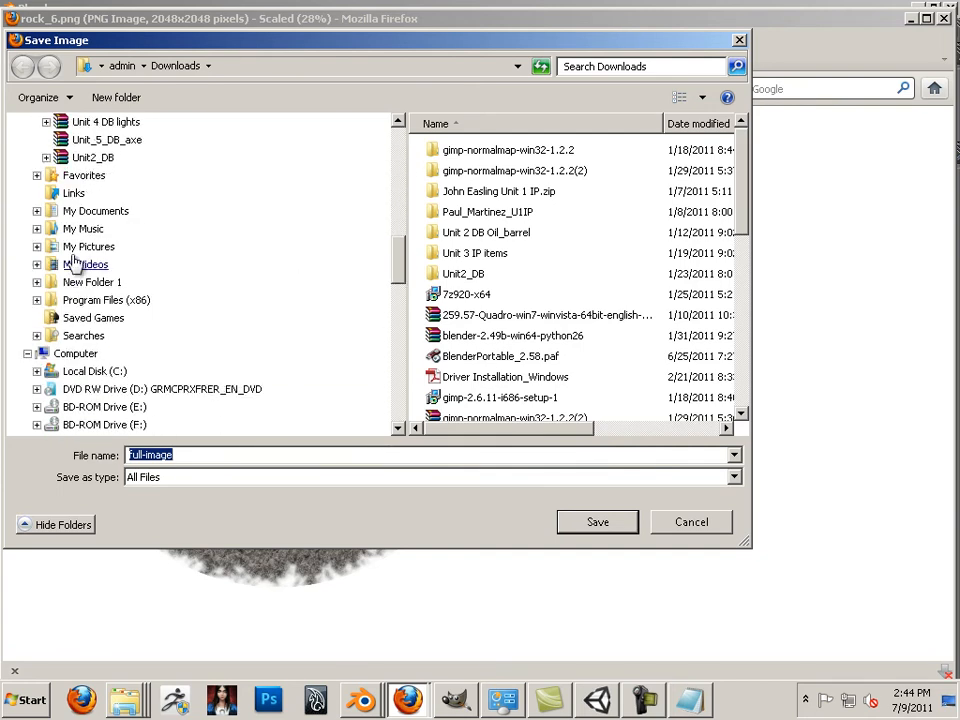
click(80, 247)
click(447, 190)
double_click(447, 190)
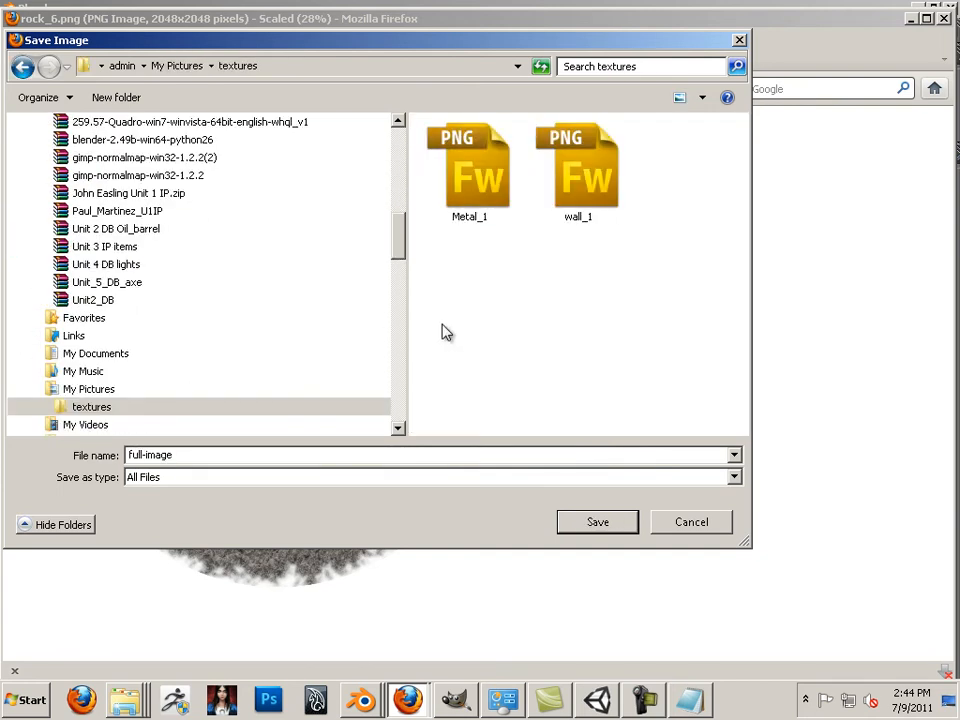
right_click(447, 313)
mouse_move(540, 485)
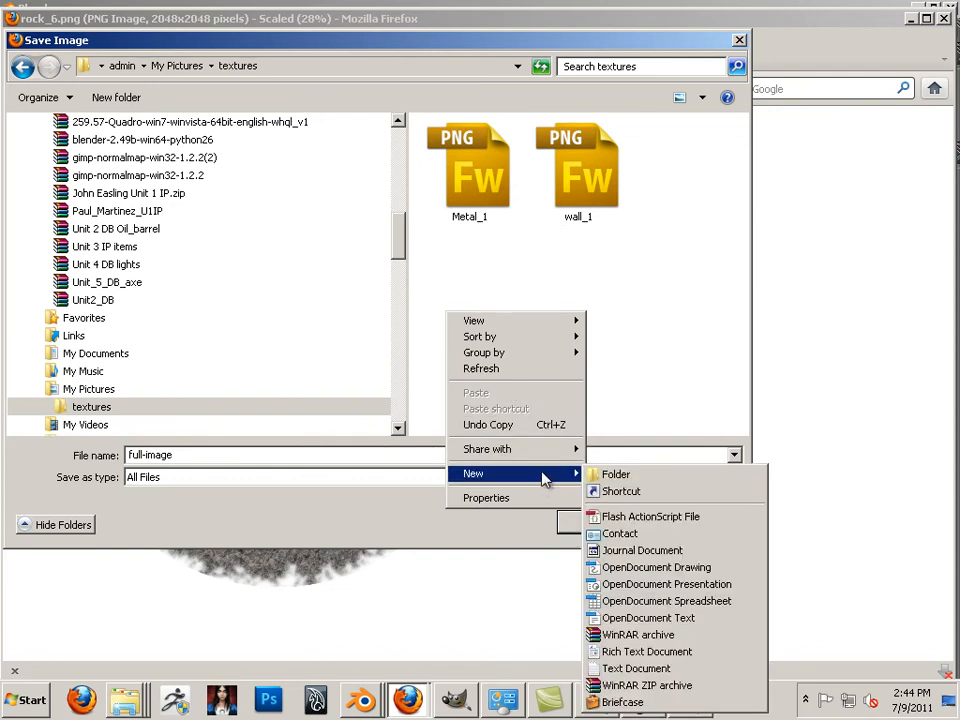
click(629, 381)
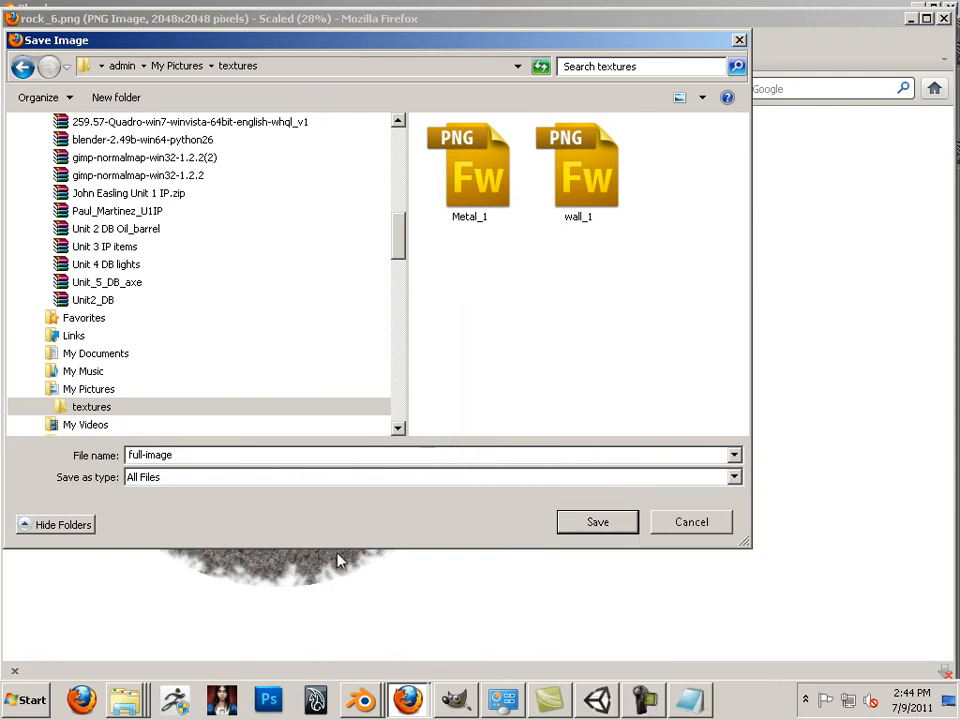
click(672, 528)
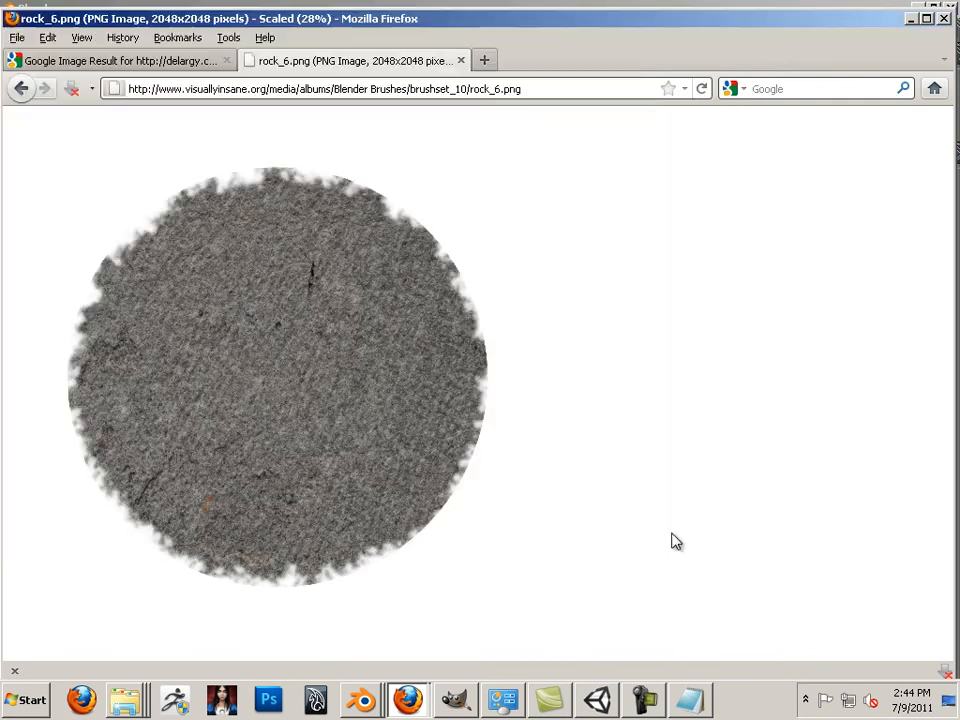
- Save the full-size rock_6.png image as wall_2 in the textures folder inside My Pictures
right_click(368, 479)
click(440, 528)
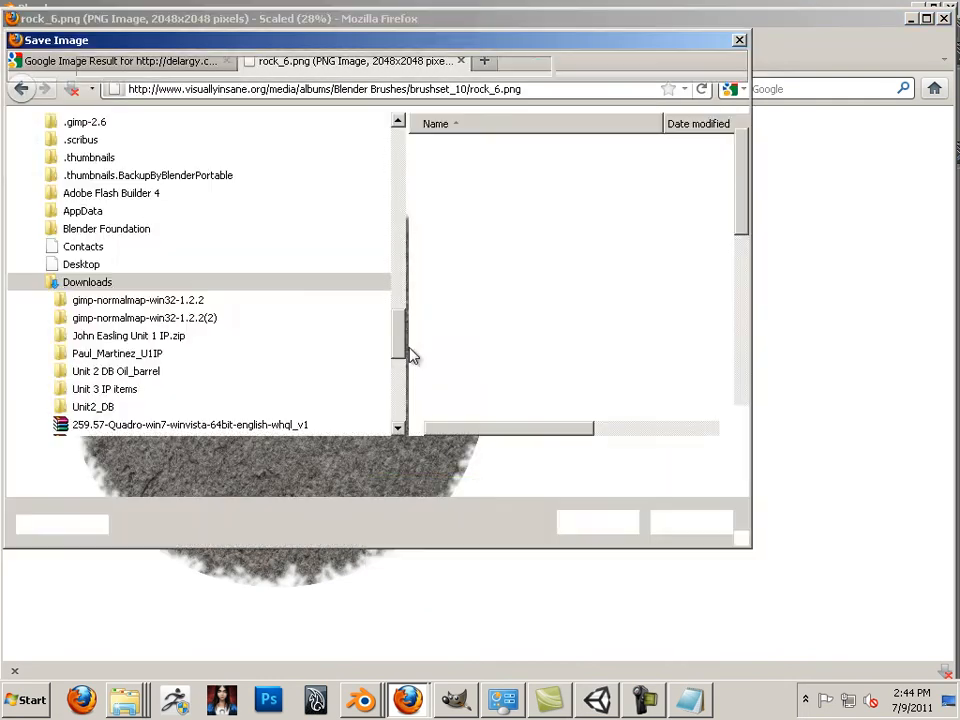
drag(396, 182, 399, 272)
click(100, 250)
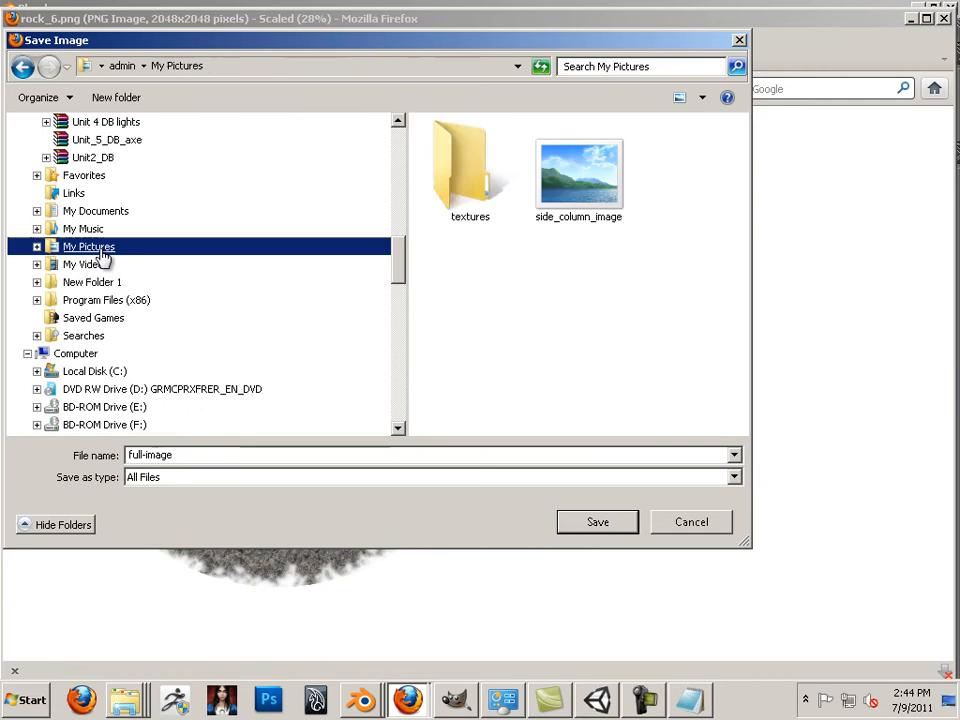
double_click(441, 206)
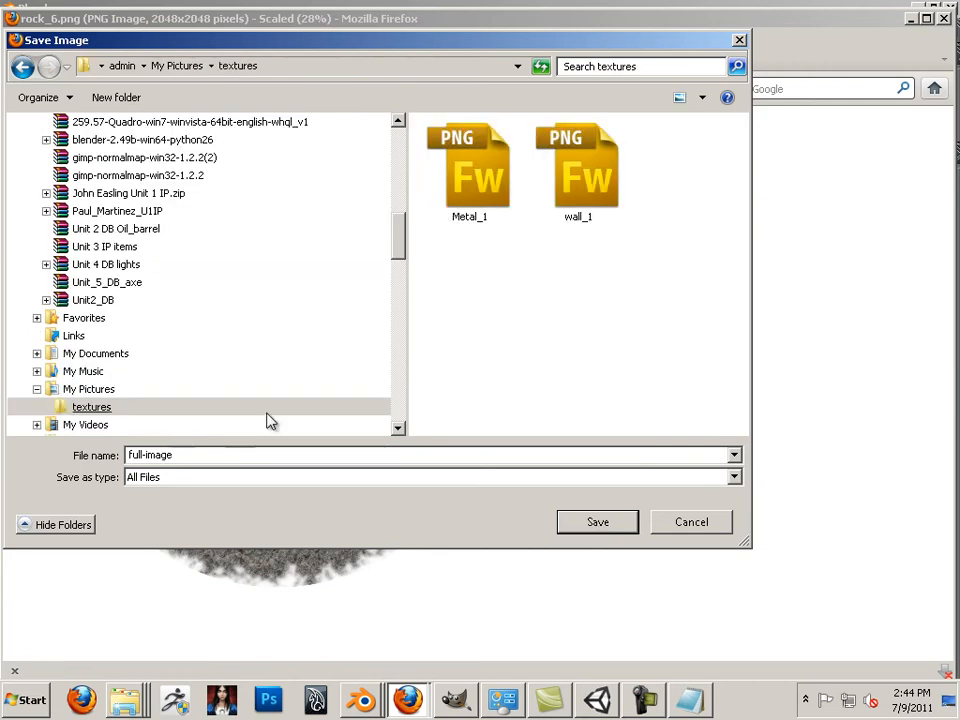
double_click(216, 452)
text(wa)
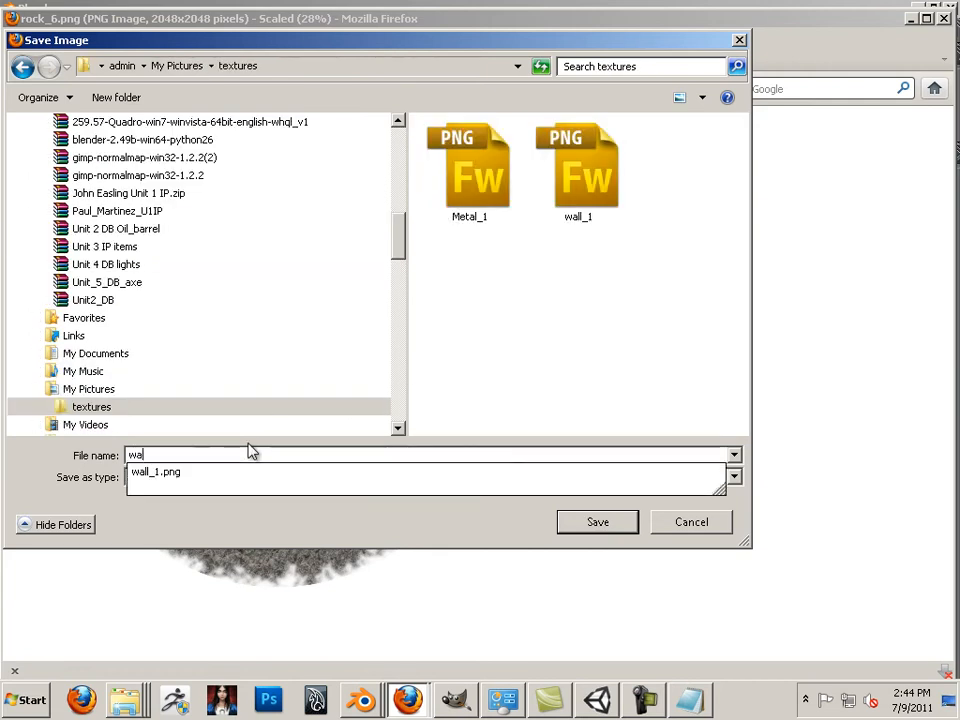
text(ll_2)
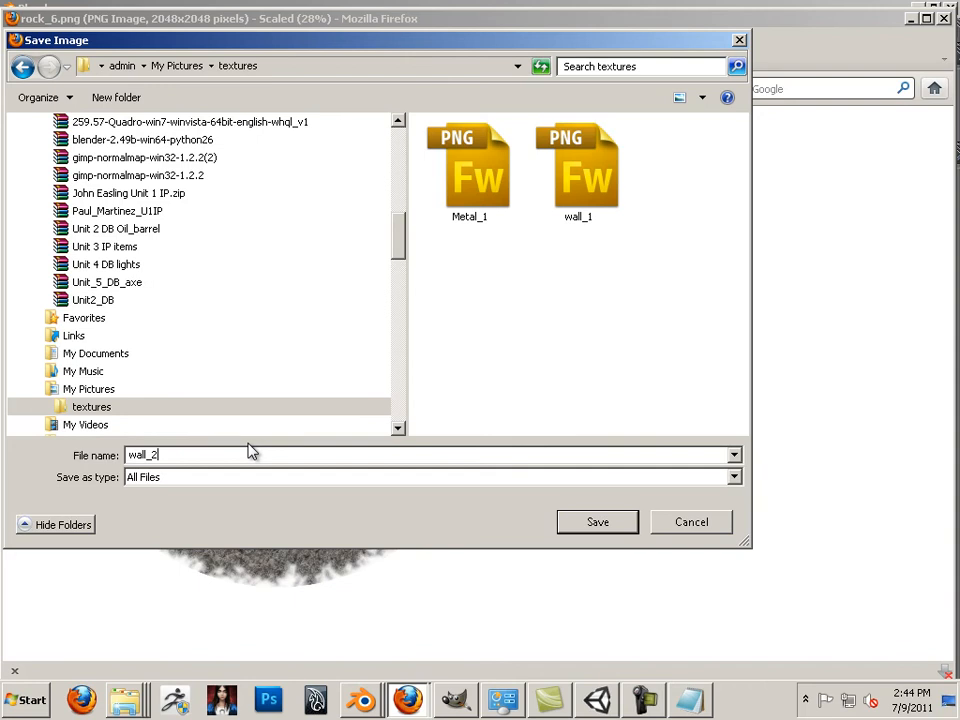
key(Return)
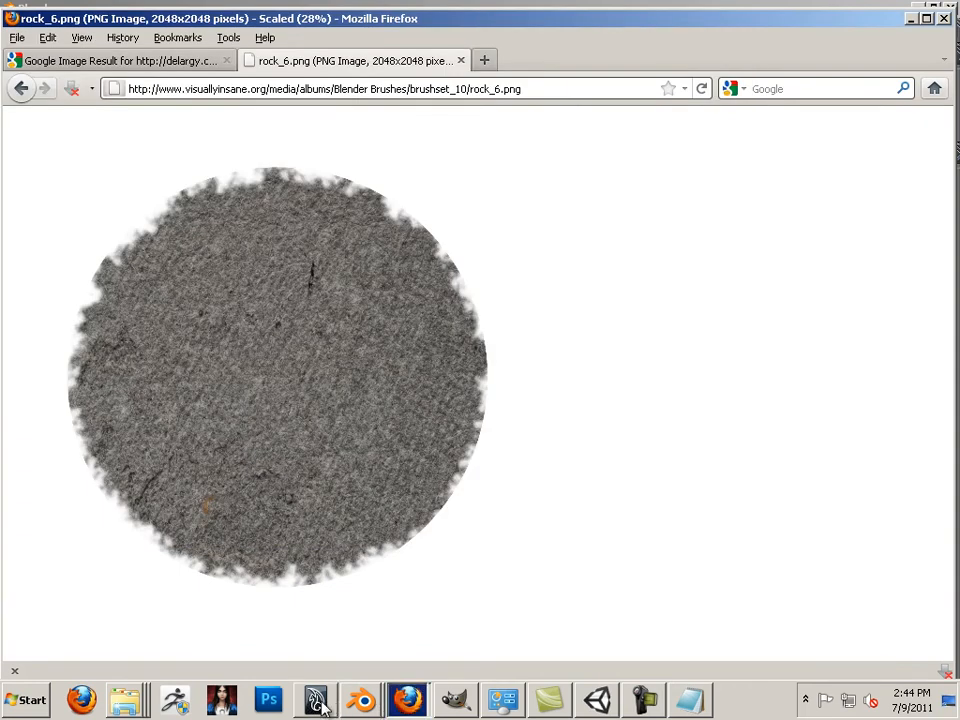
- Switch to Blender and split the 3D view into two side-by-side areas, making the second one wider
click(375, 705)
click(370, 670)
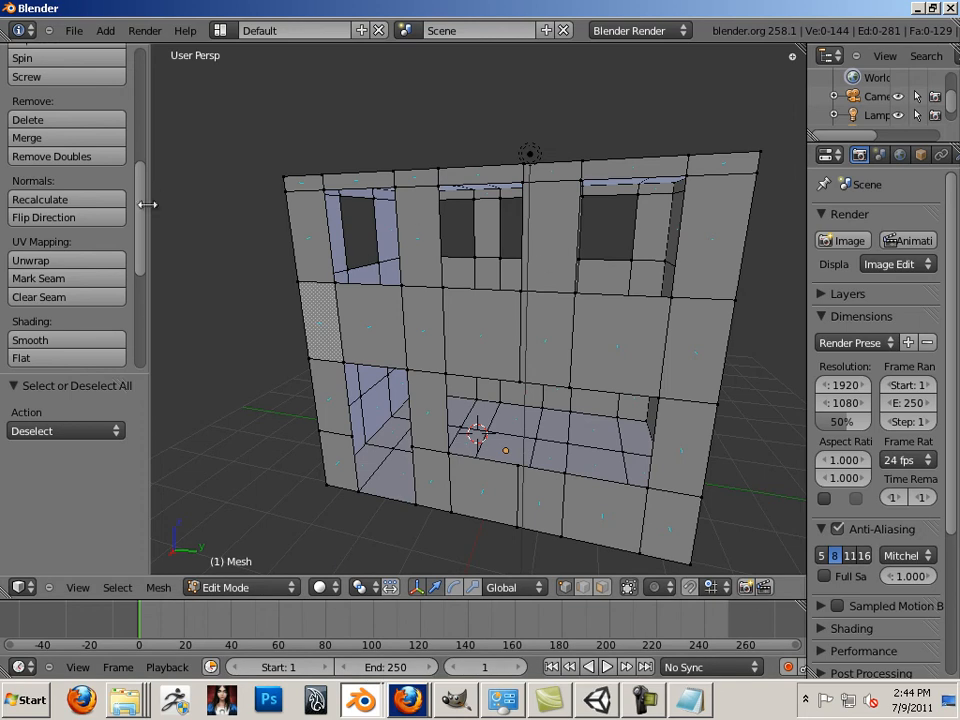
scroll(141, 219, up, 4)
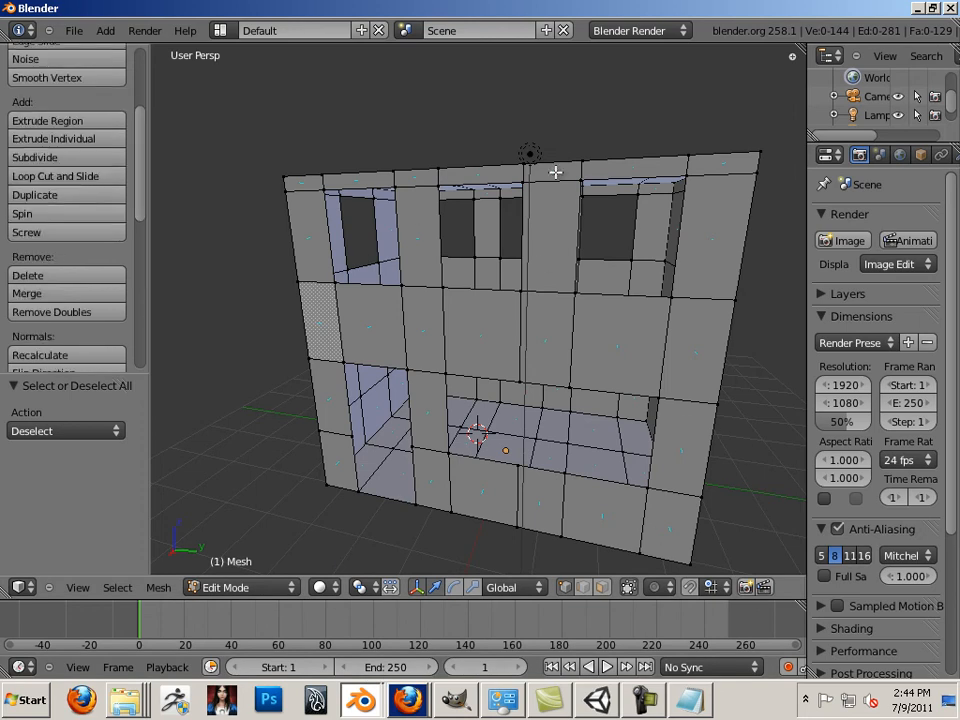
right_click(505, 43)
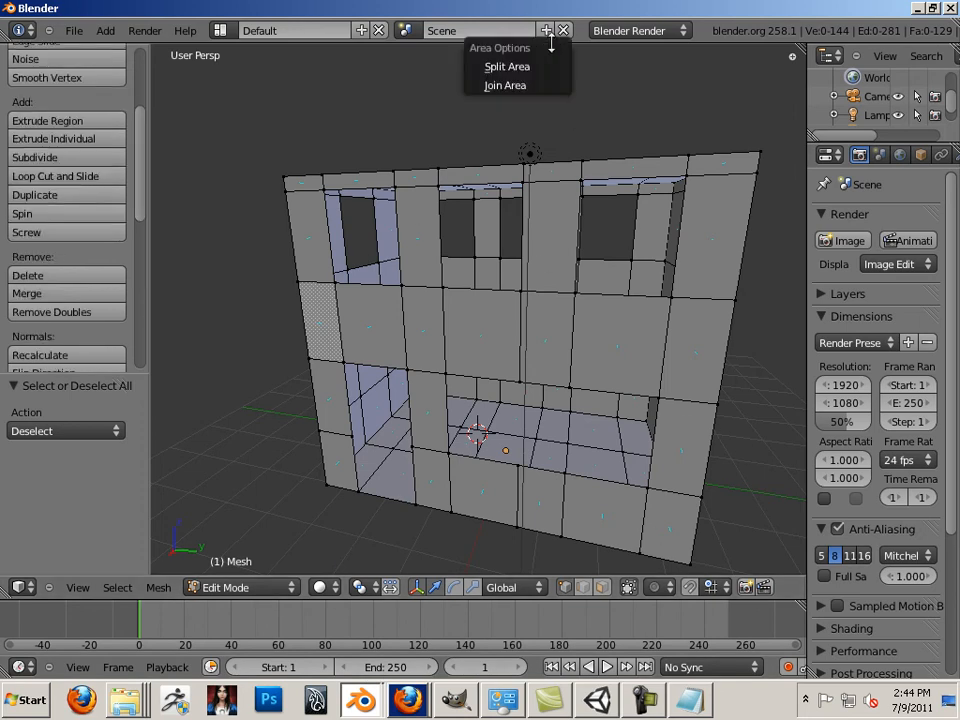
click(506, 66)
click(505, 100)
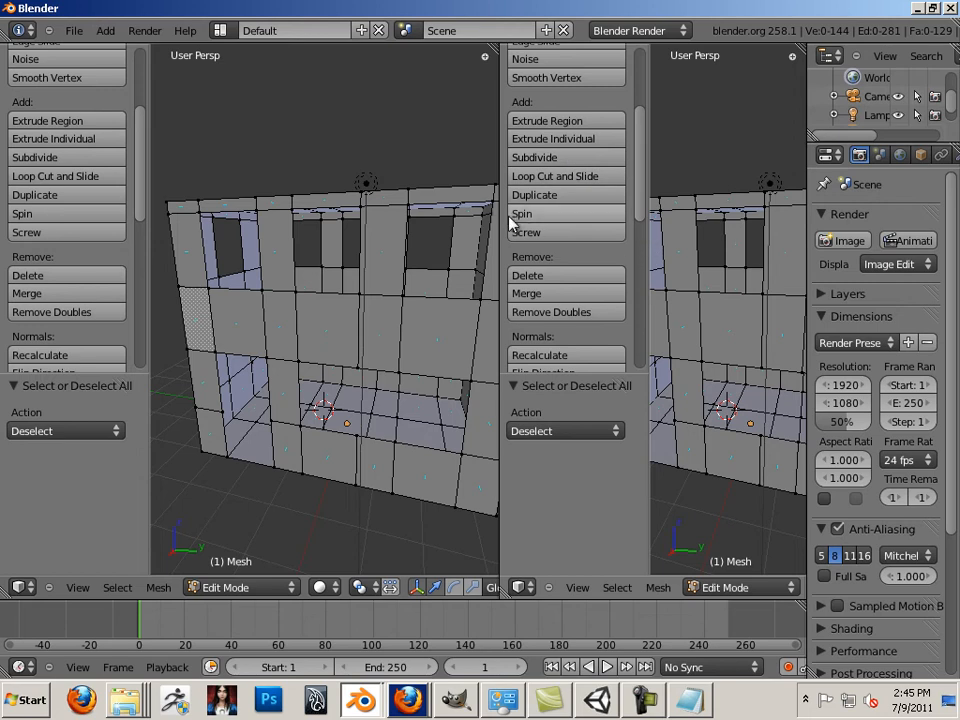
drag(497, 221, 283, 218)
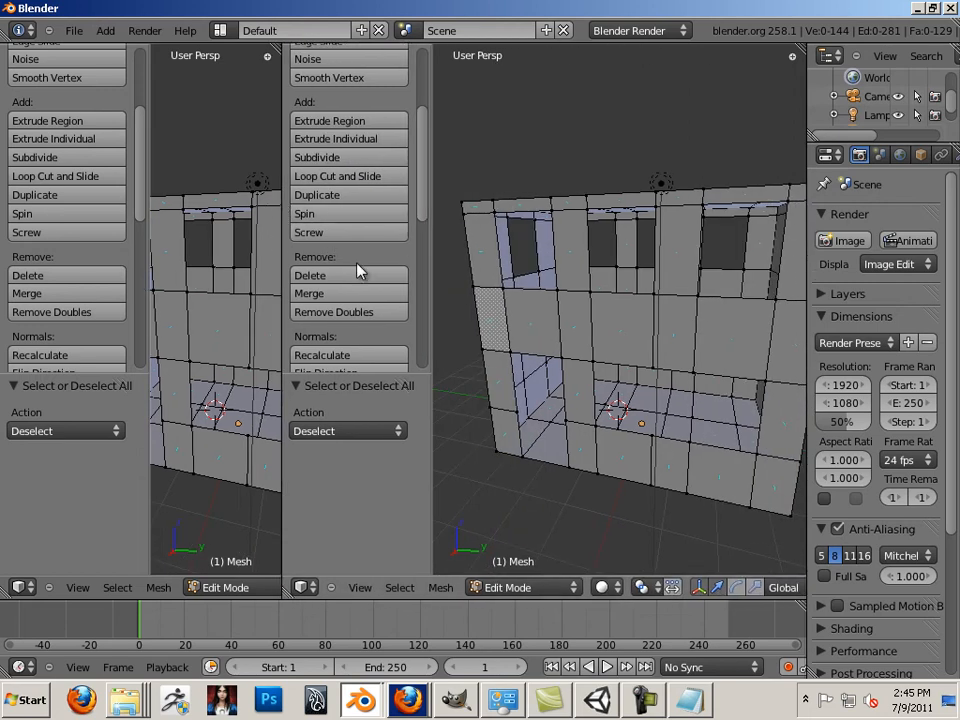
- Change the second area to the UV/Image Editor and select the whole mesh to display its UV layout
key(Tab)
key(Tab)
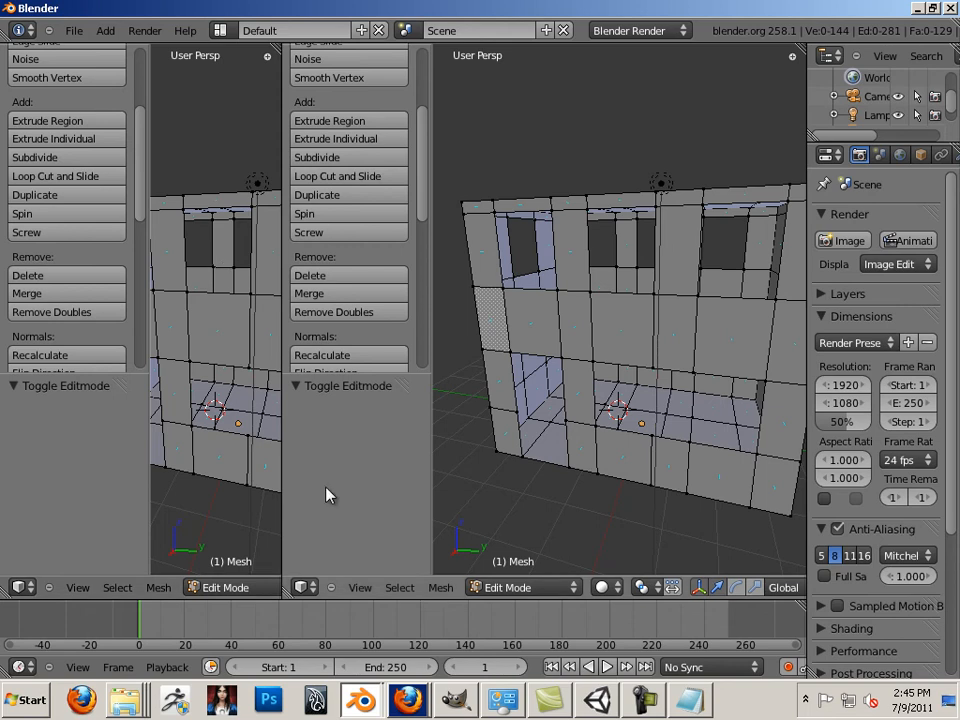
click(303, 587)
click(343, 463)
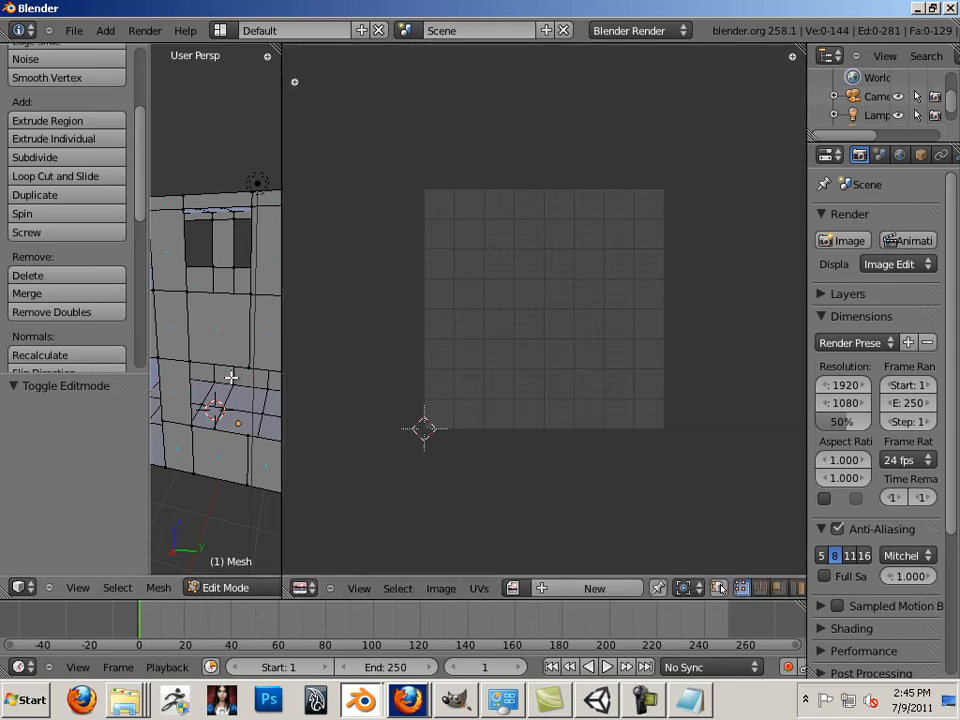
key(a)
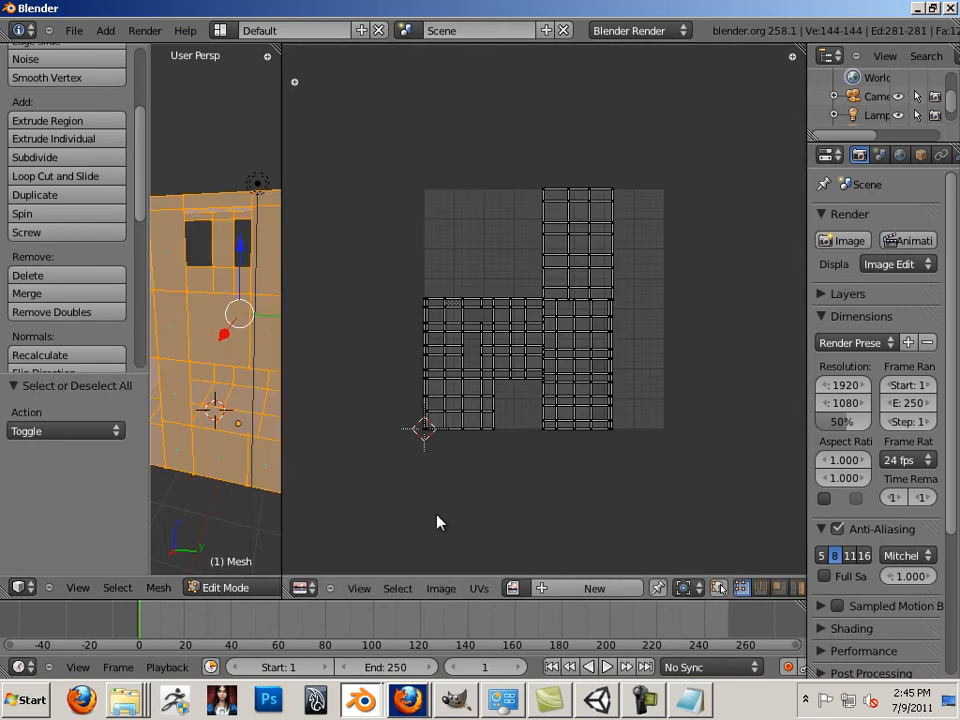
- Start a new image for the UV layout and name it inside_building
click(441, 588)
click(462, 570)
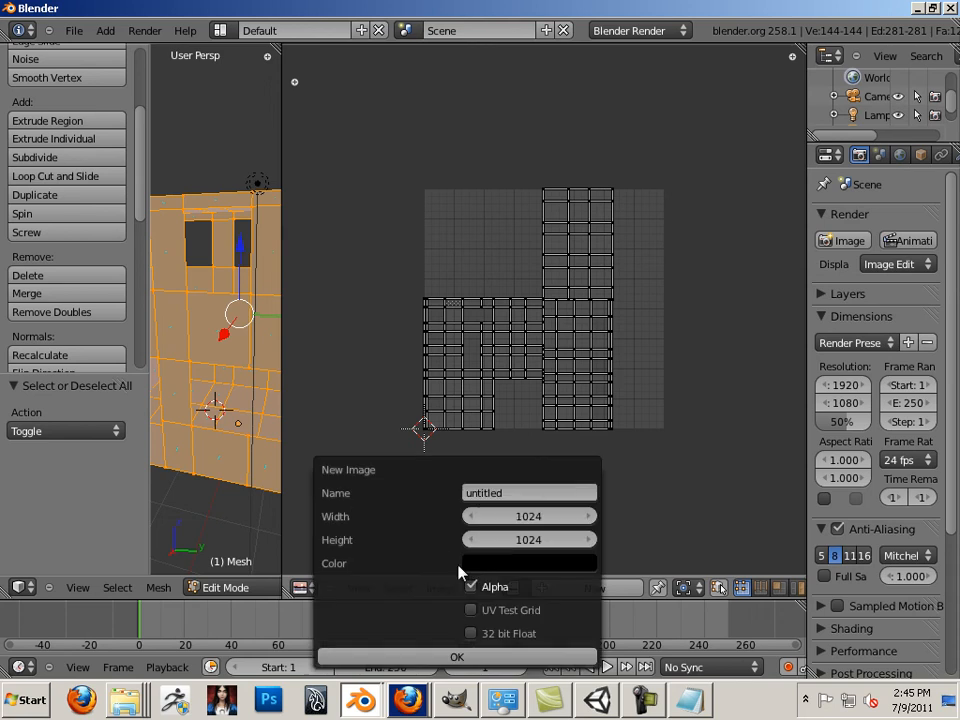
click(485, 493)
text(b)
key(BackSpace)
key(BackSpace)
key(BackSpace)
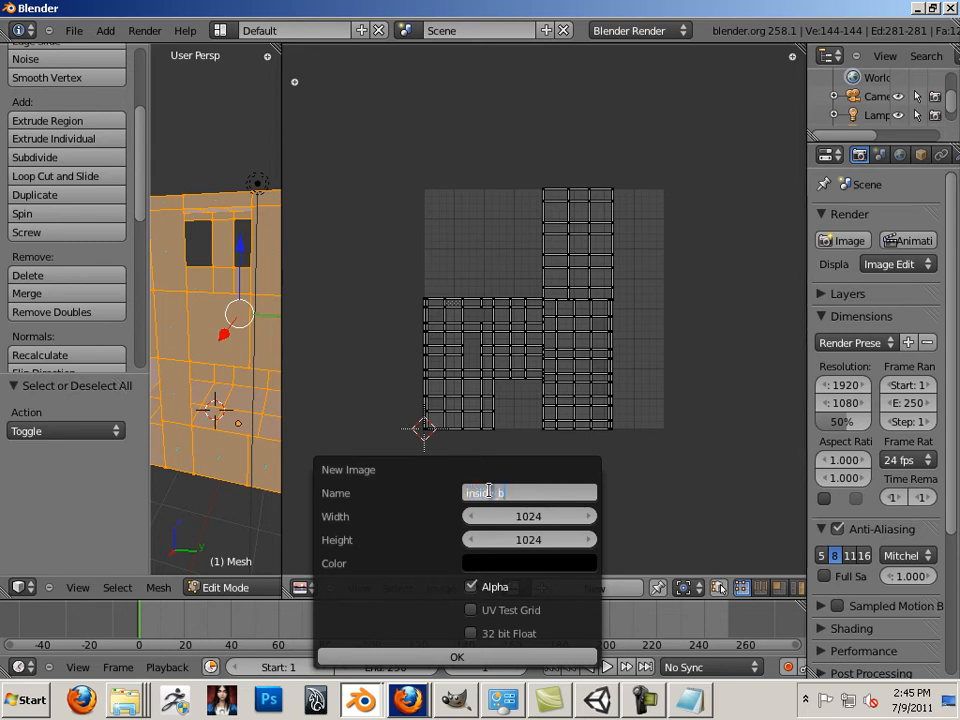
text(uild)
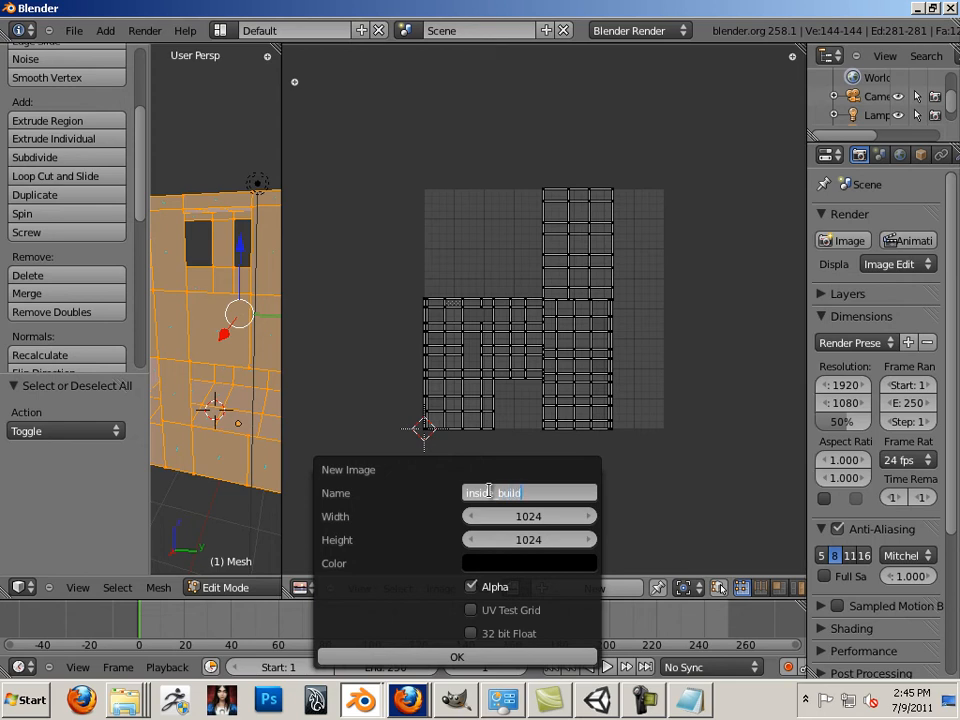
text(ing)
key(Return)
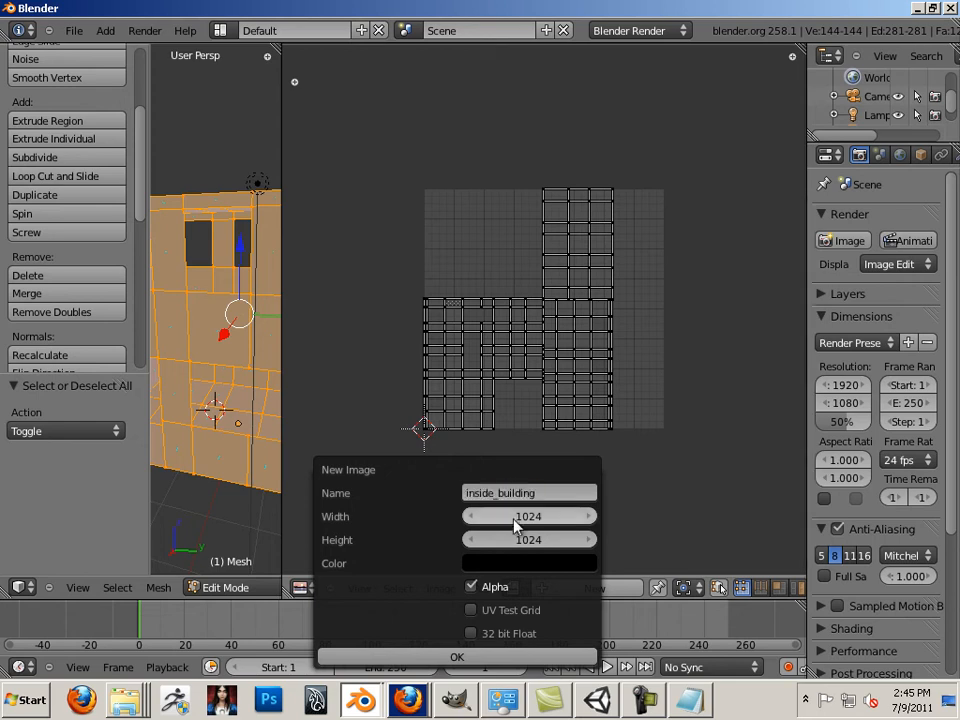
- Set the new image's width and height to 2048 and create it
click(533, 518)
text(2)
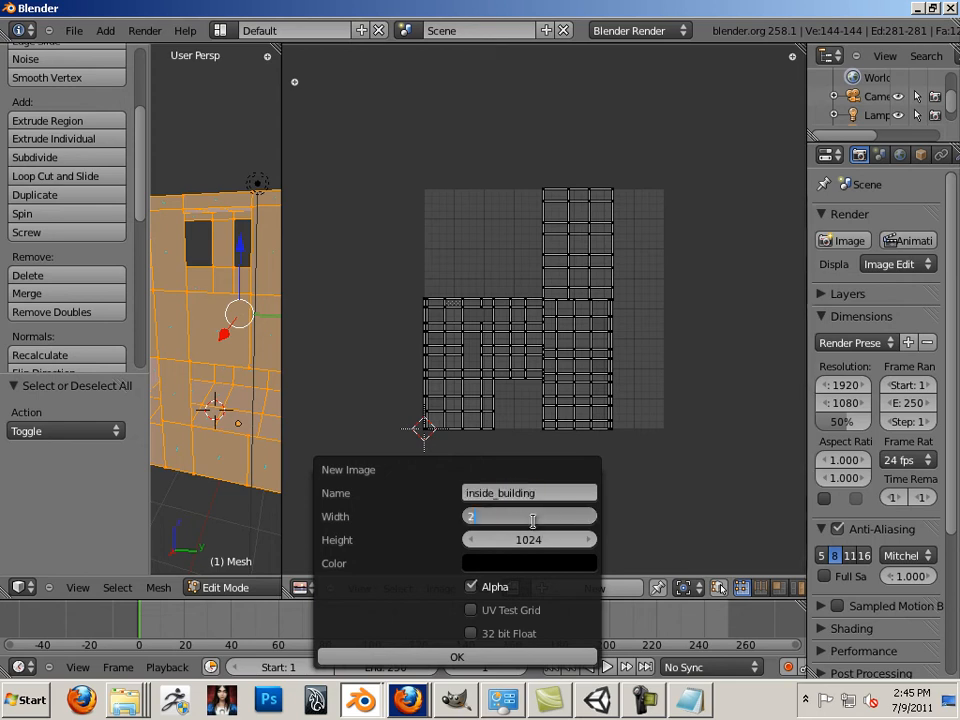
text(048)
key(Tab)
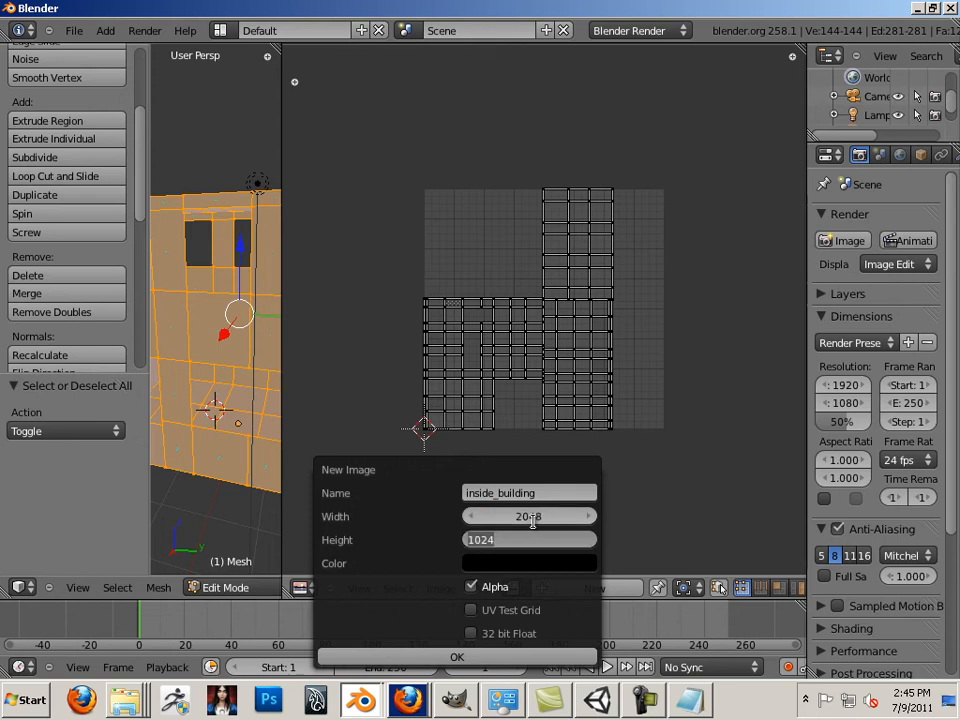
text(2048)
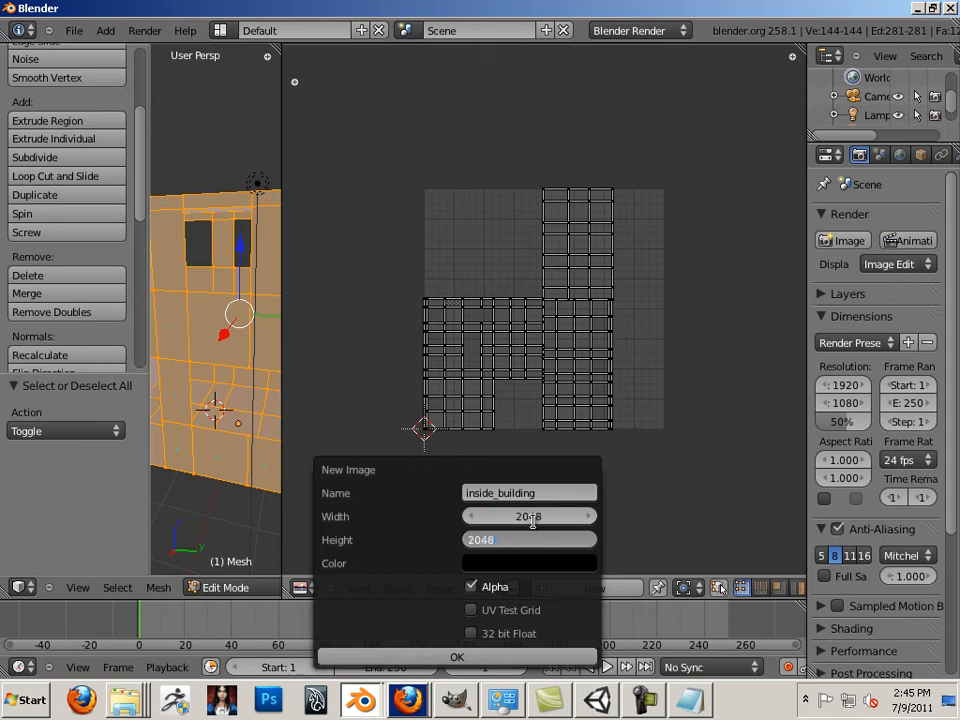
key(Return)
click(499, 657)
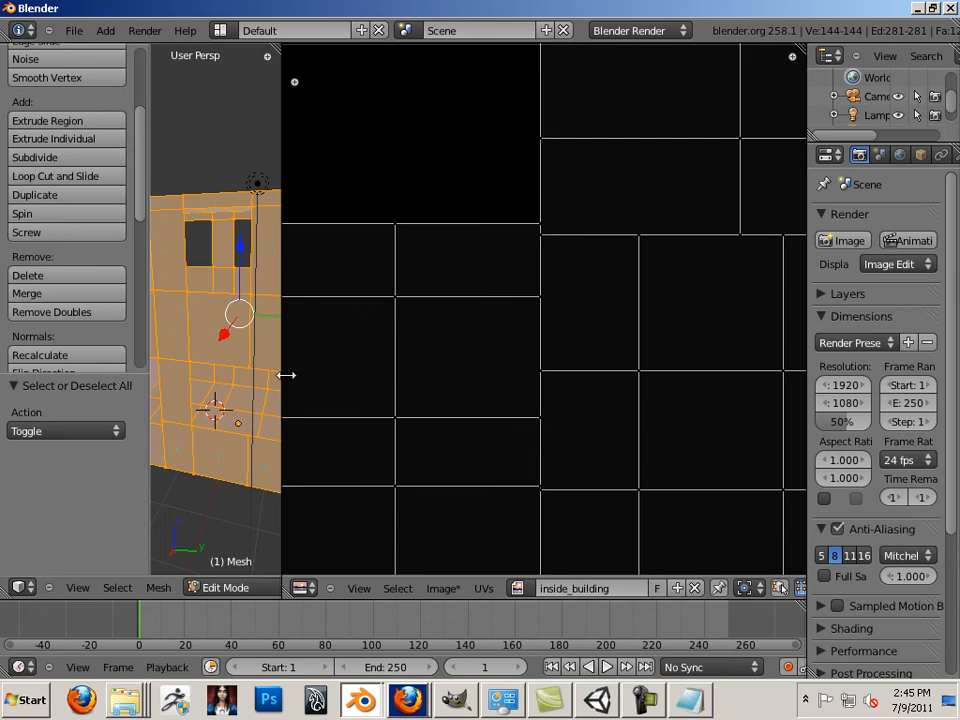
- Widen the 3D view beside the image editor and switch the mesh to Texture Paint mode
drag(286, 375, 607, 376)
click(236, 588)
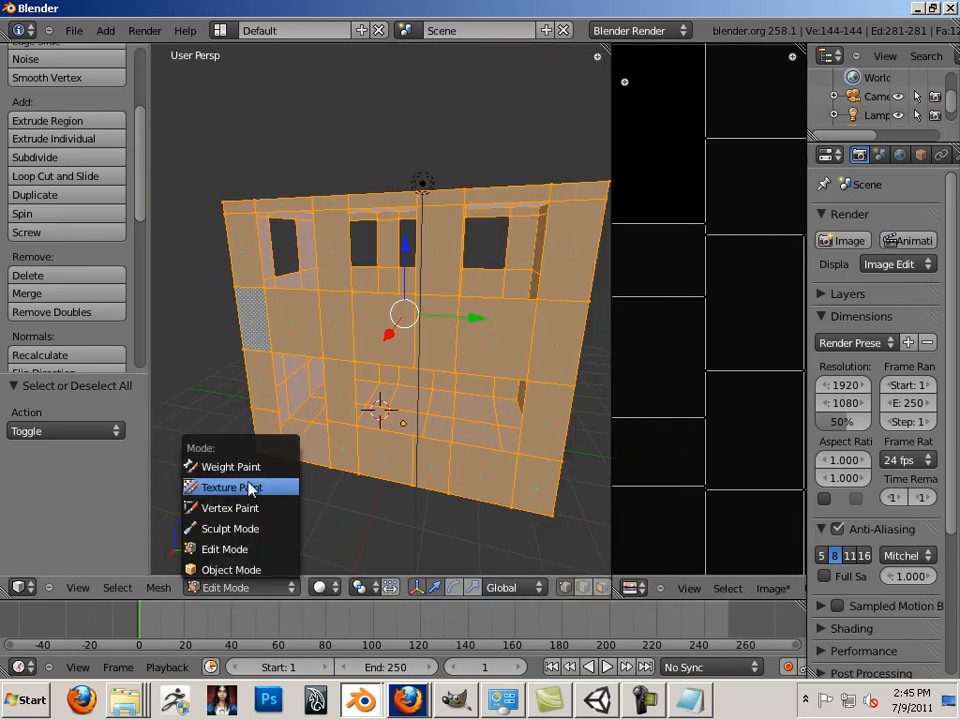
click(255, 489)
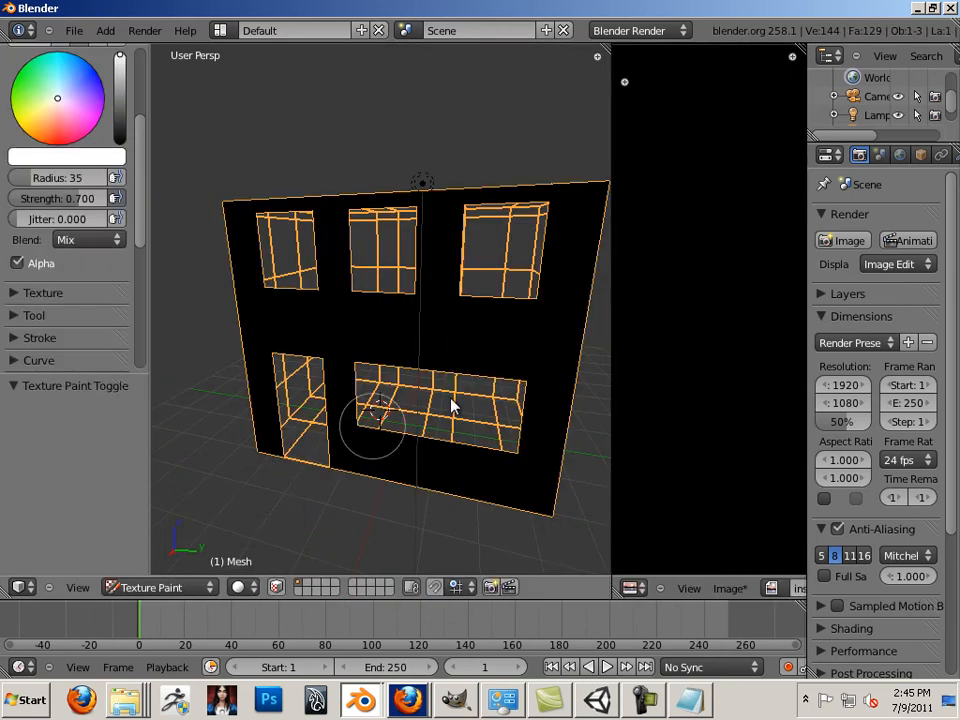
- Add a new texture of type Image or Movie to the None_inside_wall material and open the file browser for its image
drag(806, 174, 645, 174)
click(837, 156)
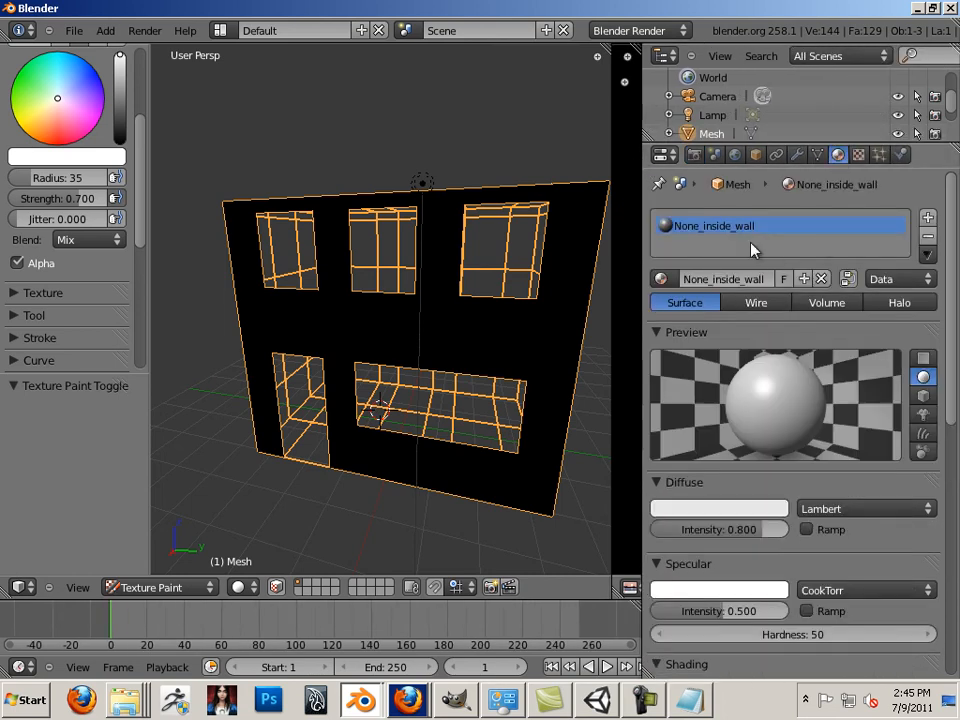
click(858, 155)
click(752, 350)
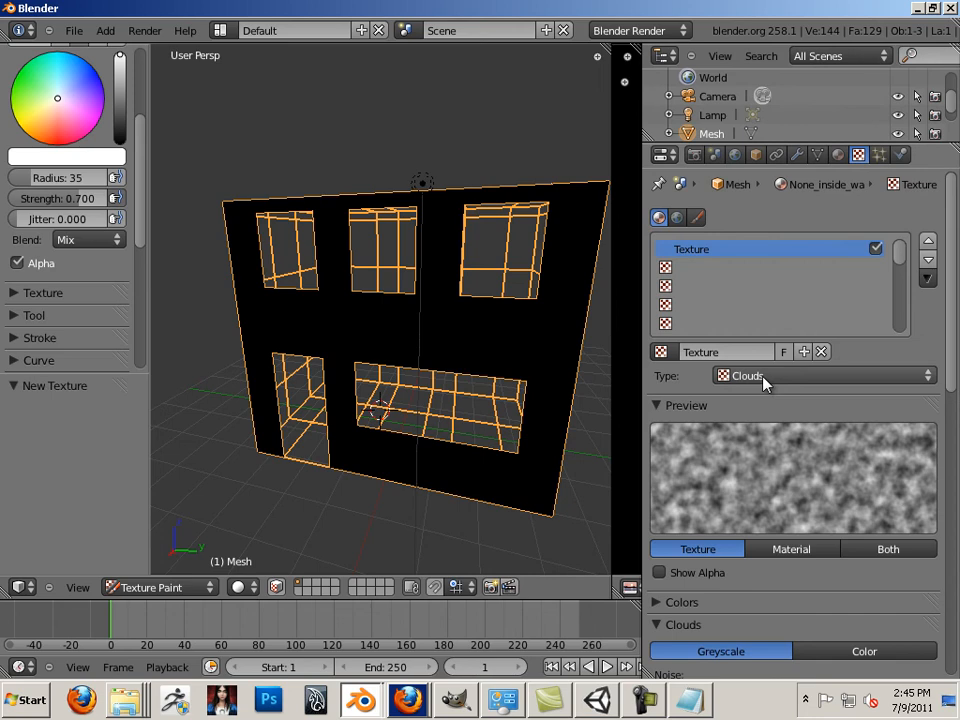
click(823, 380)
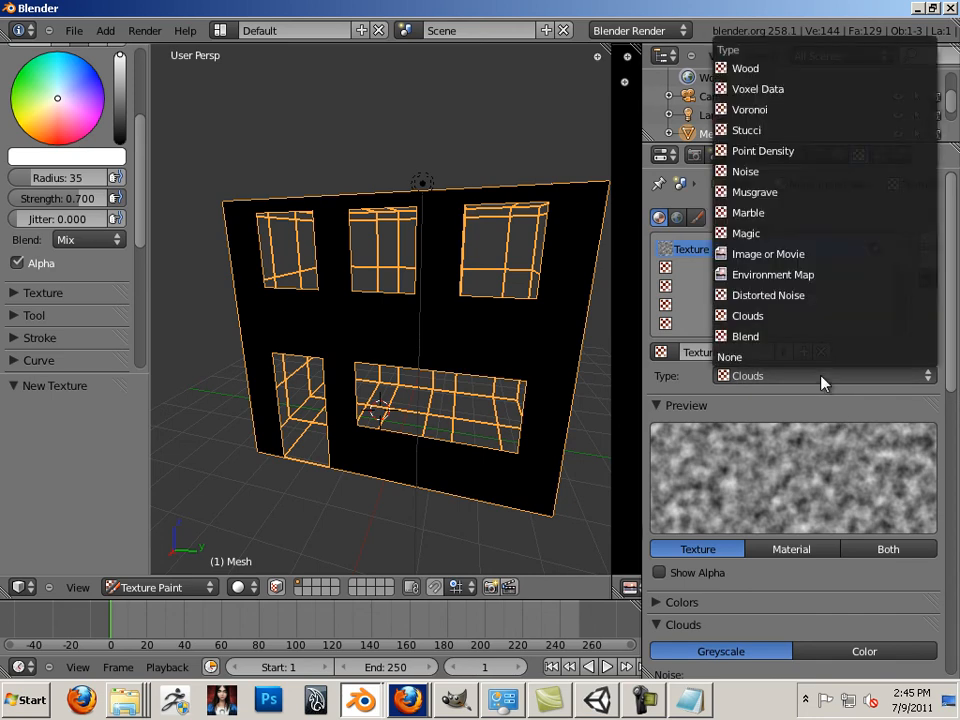
click(765, 253)
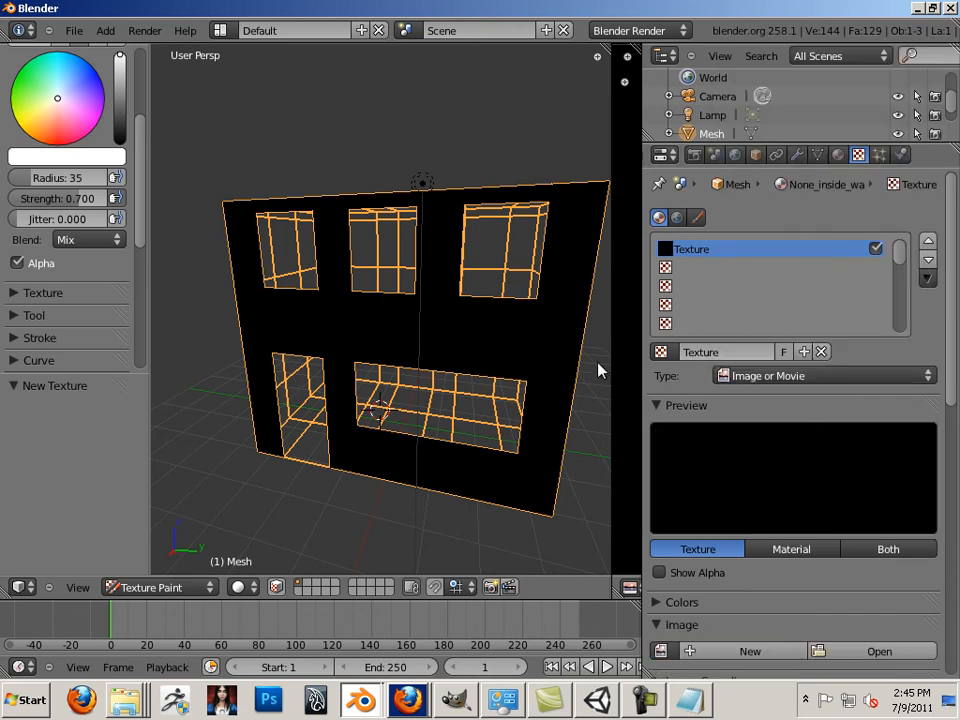
click(876, 648)
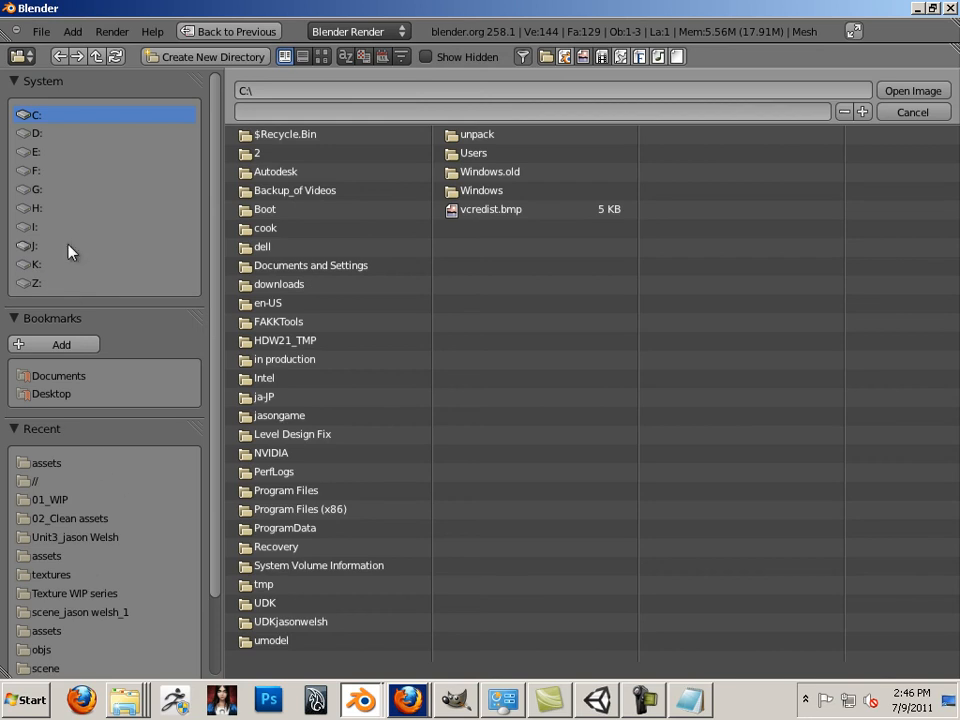
scroll(69, 251, down, 2)
click(58, 338)
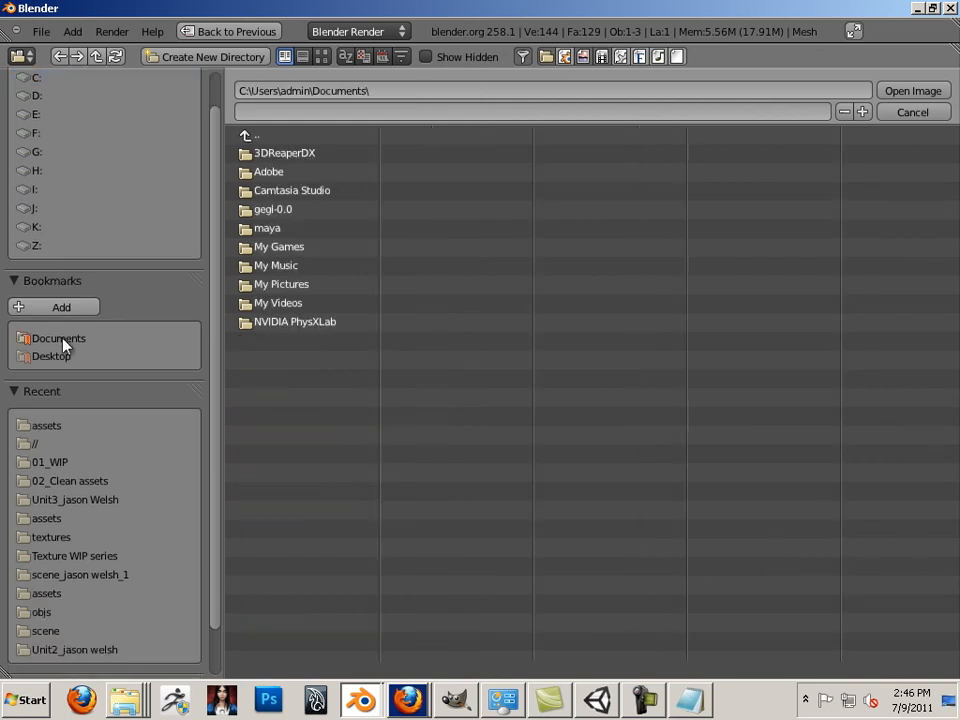
click(292, 284)
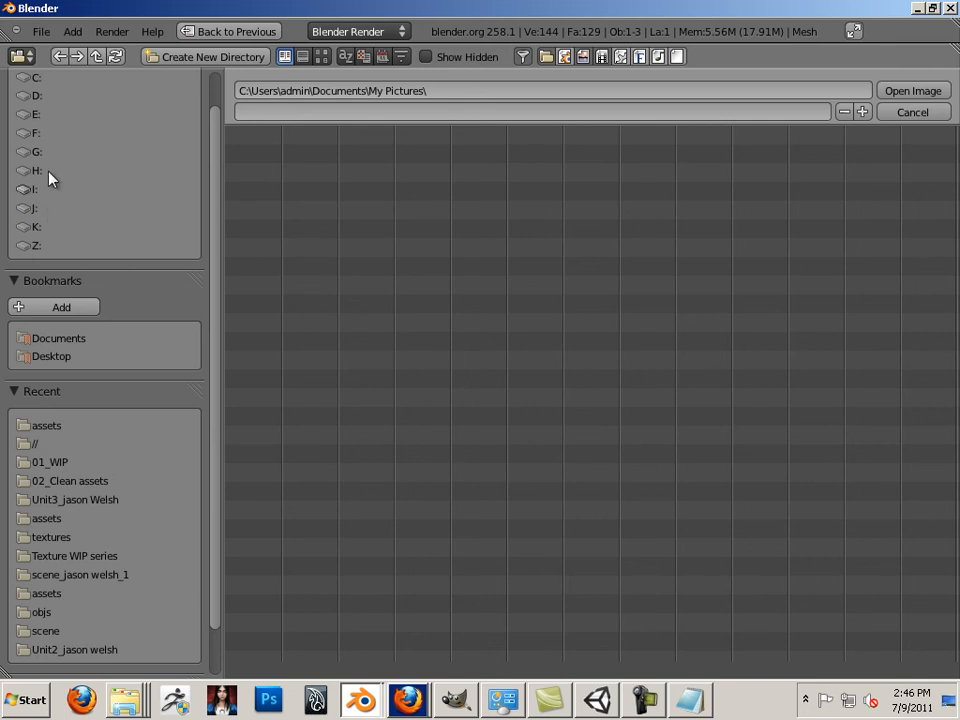
click(28, 76)
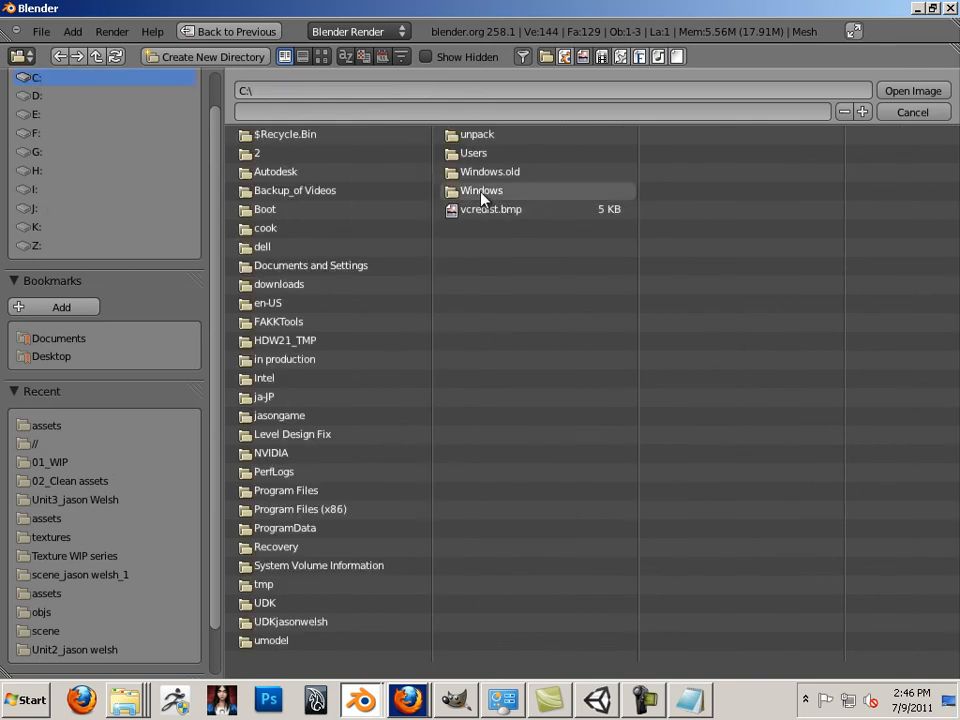
click(480, 190)
- Load wall_1.png from C:\Users\admin\Pictures\textures as the texture's image
click(45, 79)
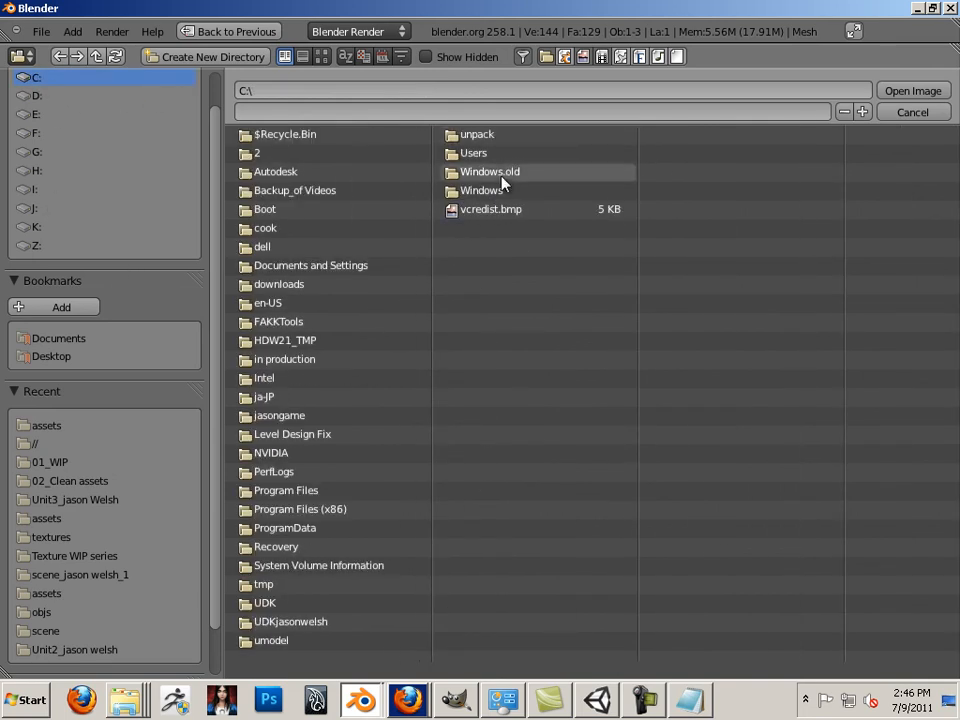
click(487, 154)
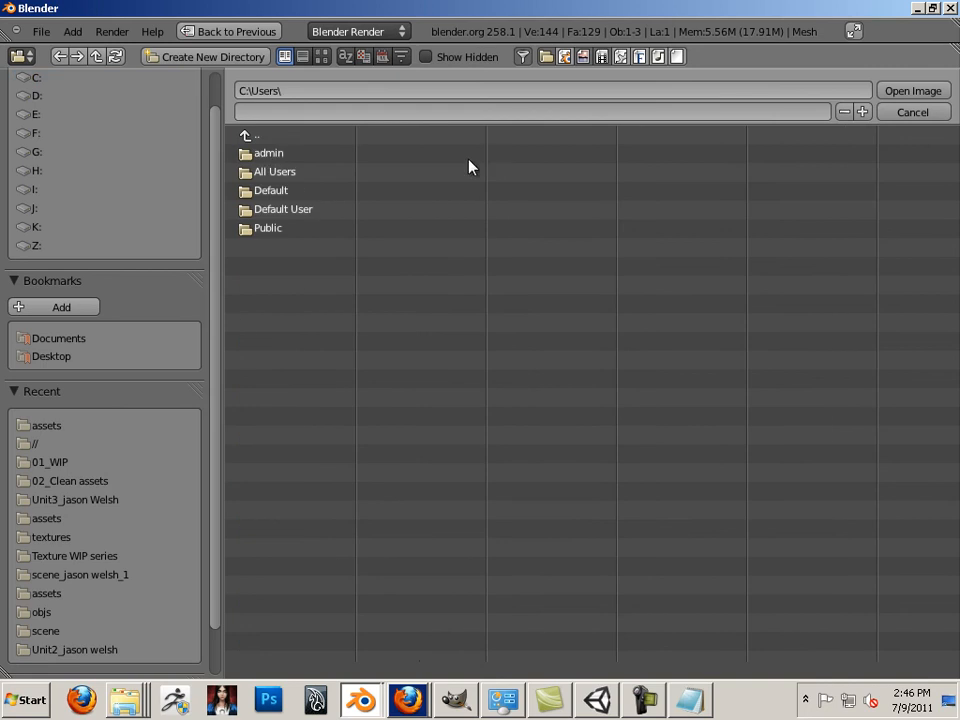
click(266, 152)
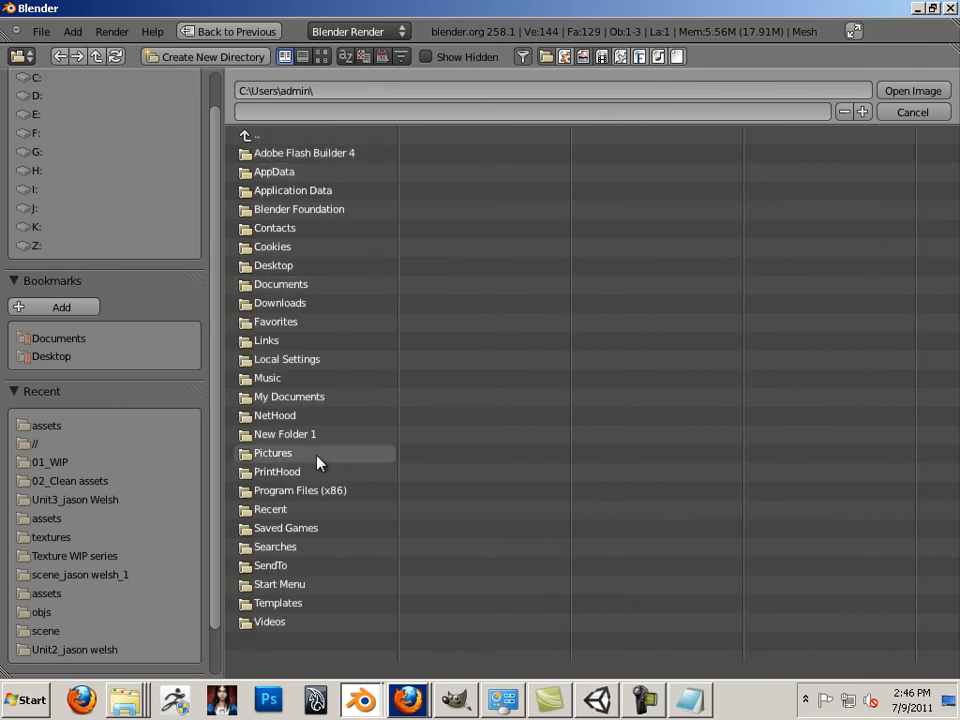
click(318, 455)
click(248, 155)
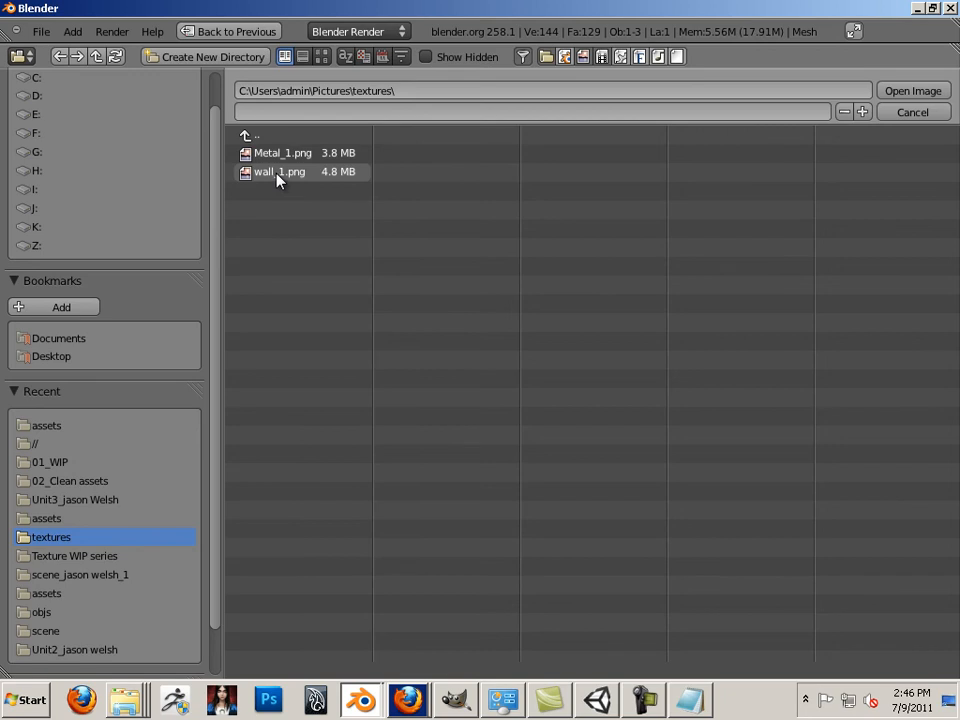
click(278, 178)
click(898, 95)
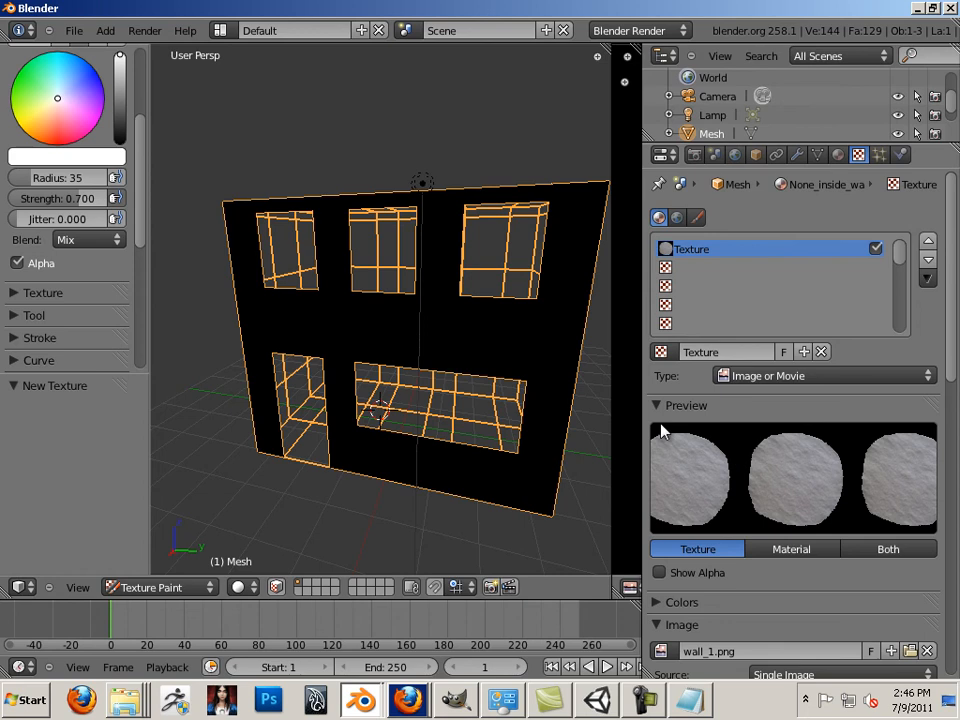
- Rename the texture to wall and assign it as the paint brush's texture
mouse_move(145, 186)
mouse_down()
mouse_move(129, 336)
mouse_move(139, 317)
mouse_move(146, 182)
mouse_move(137, 253)
mouse_move(136, 240)
mouse_up()
click(14, 186)
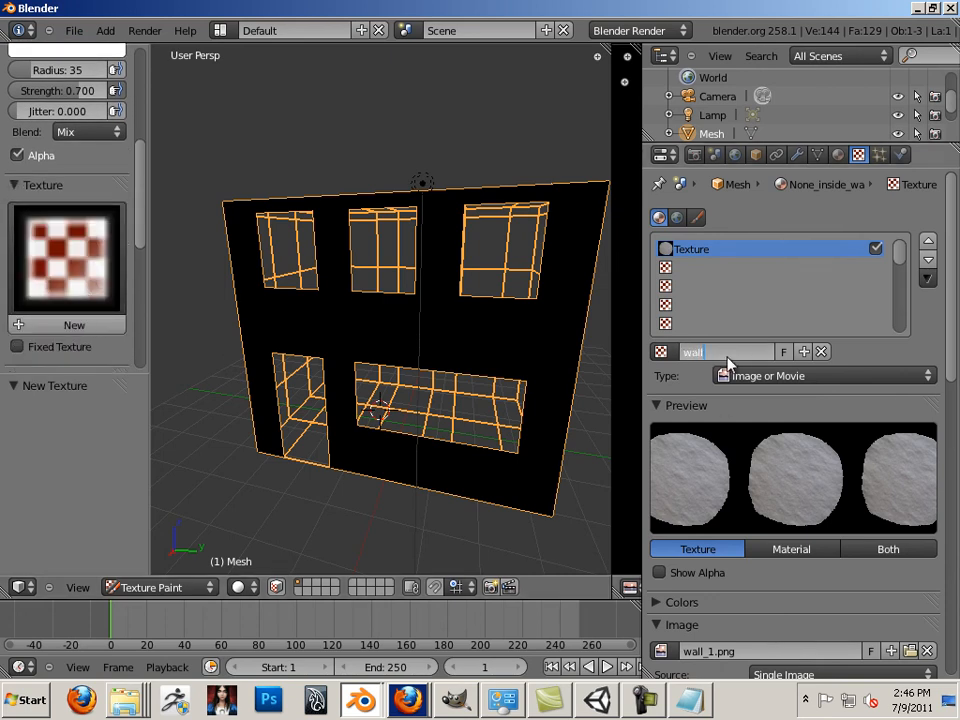
key(Return)
click(65, 258)
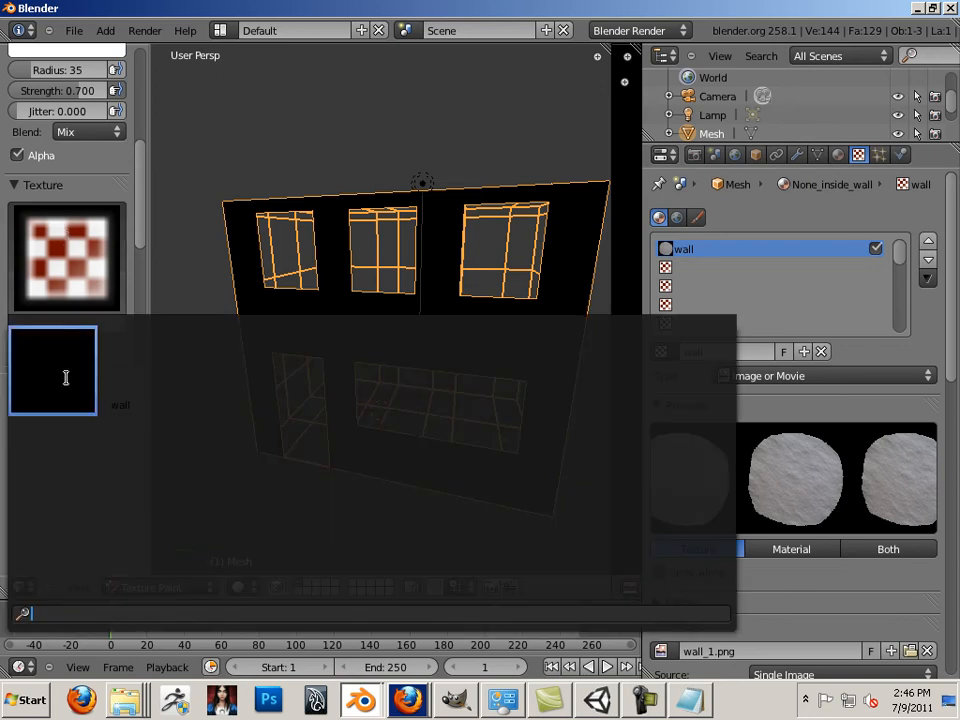
click(124, 385)
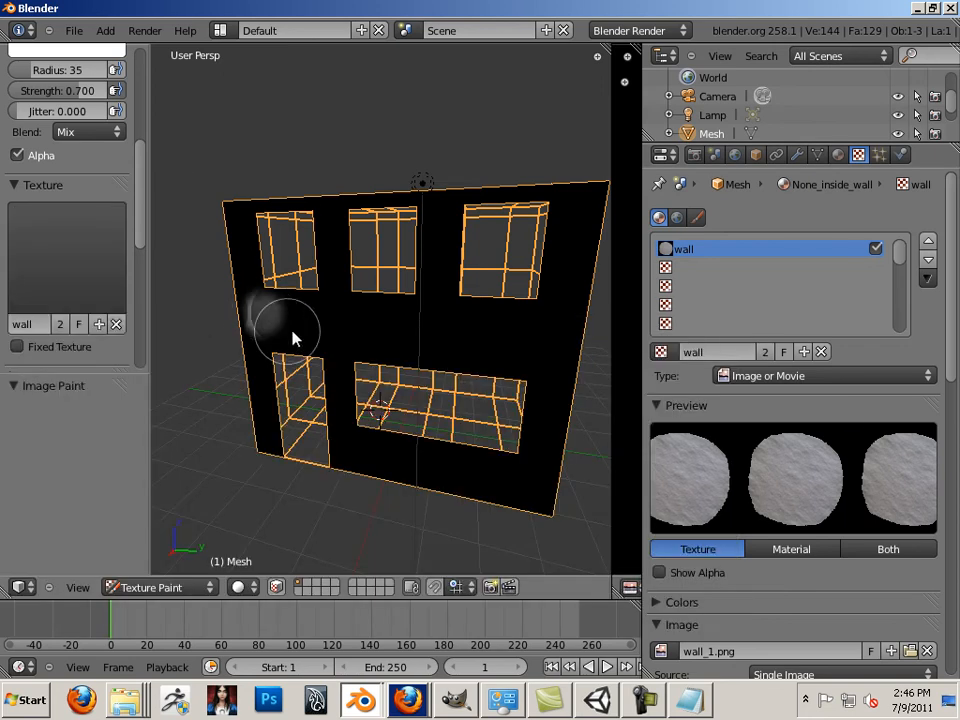
- Paint a band across the front wall between the floors, turning off Project Paint partway and painting over the strokes
scroll(338, 323, up, 4)
scroll(338, 323, down, 2)
mouse_move(338, 325)
mouse_down()
mouse_move(375, 341)
mouse_move(413, 331)
mouse_move(480, 352)
mouse_up()
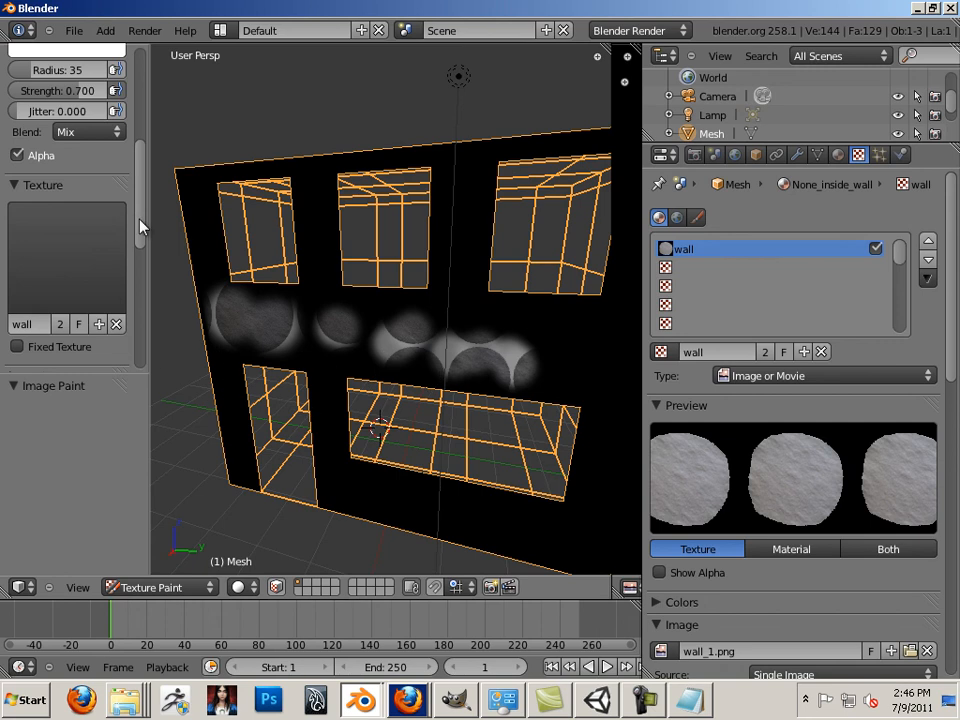
drag(140, 224, 137, 317)
click(30, 181)
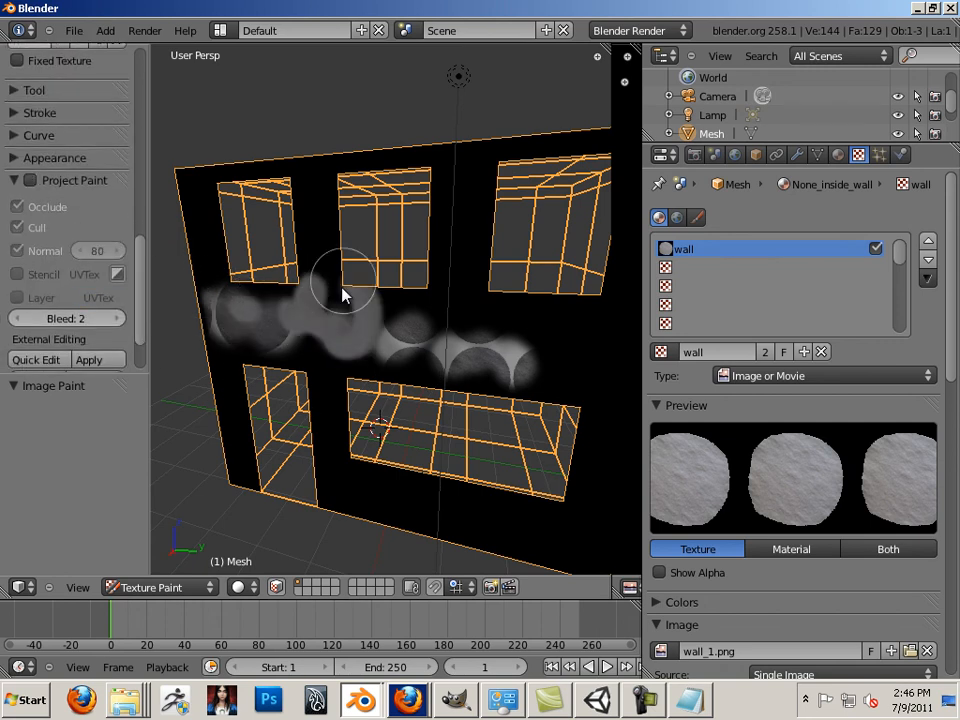
mouse_move(422, 360)
mouse_down()
mouse_move(568, 386)
mouse_move(516, 345)
mouse_move(489, 350)
mouse_move(522, 363)
mouse_up()
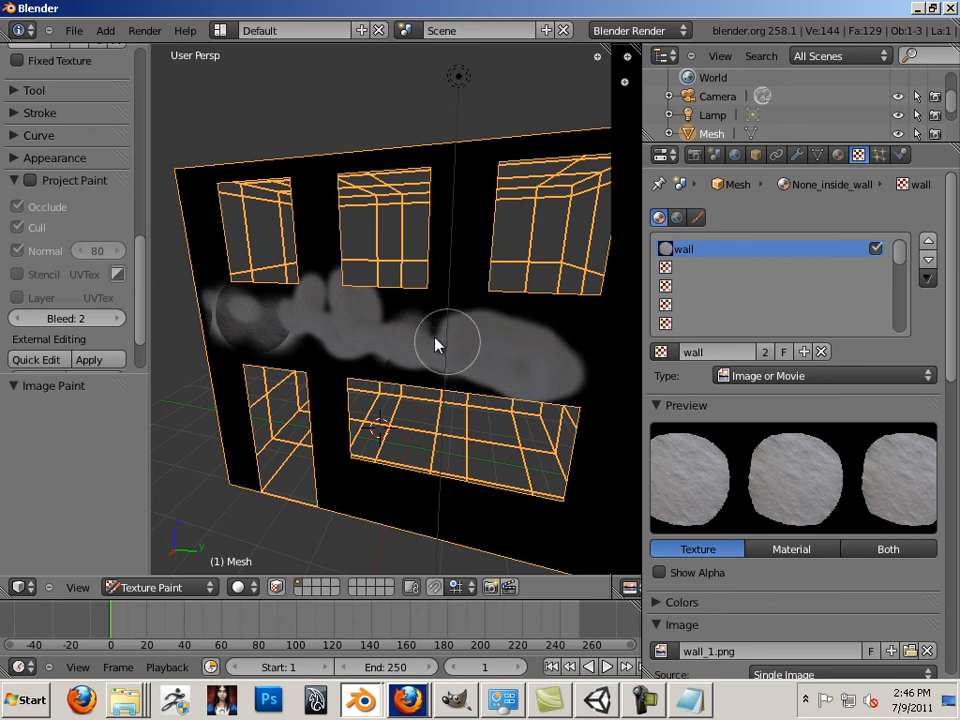
- Expand the brush's falloff curve settings, shrink the brush and paint above the large ground-floor opening
mouse_move(140, 263)
mouse_down()
mouse_move(143, 225)
mouse_move(139, 247)
mouse_up()
click(16, 245)
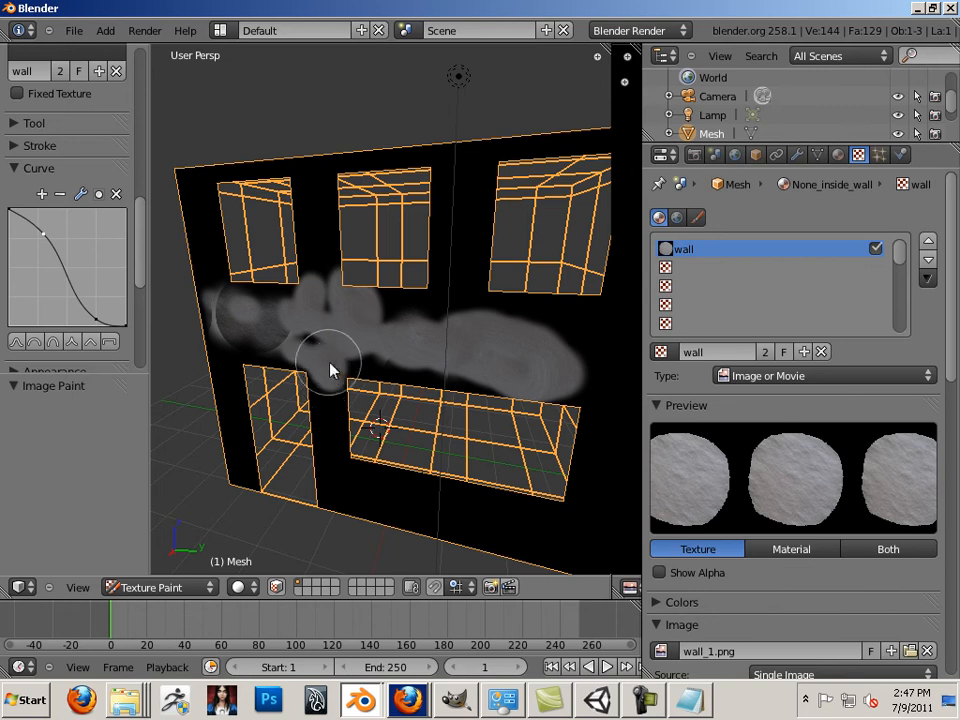
key(bracketleft)
key(bracketleft)
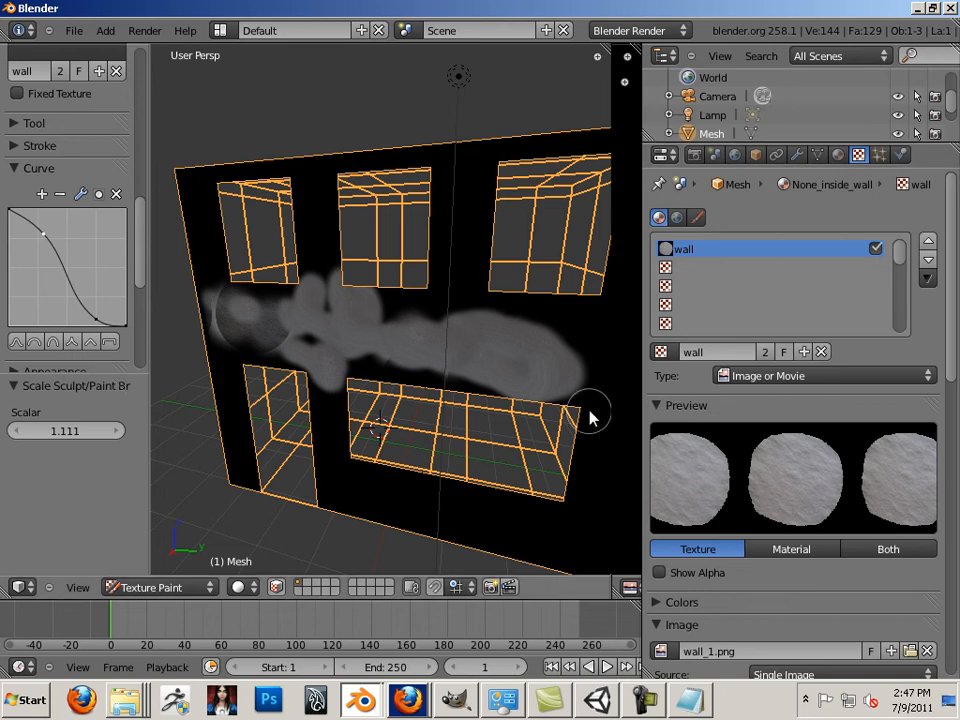
mouse_move(575, 380)
mouse_down()
mouse_move(553, 343)
mouse_move(561, 328)
mouse_move(461, 316)
mouse_move(543, 371)
mouse_move(595, 433)
mouse_move(583, 534)
mouse_move(510, 549)
mouse_move(448, 525)
mouse_move(463, 506)
mouse_move(325, 497)
mouse_move(349, 369)
mouse_move(463, 386)
mouse_up()
- Enlarge the brush and paint the wall texture over the front wall around the large ground-floor opening
key(bracketright)
key(bracketright)
key(bracketright)
key(bracketright)
key(bracketright)
mouse_move(519, 349)
middle_down()
mouse_move(448, 347)
mouse_move(463, 380)
middle_up()
mouse_move(463, 380)
mouse_down()
mouse_move(461, 242)
mouse_move(474, 184)
mouse_move(456, 163)
mouse_move(467, 253)
mouse_move(463, 355)
mouse_up()
- Paint the wall texture around the upper-floor windows and down the door-side edge of the front wall
middle_drag(388, 294, 502, 317)
drag(535, 215, 576, 217)
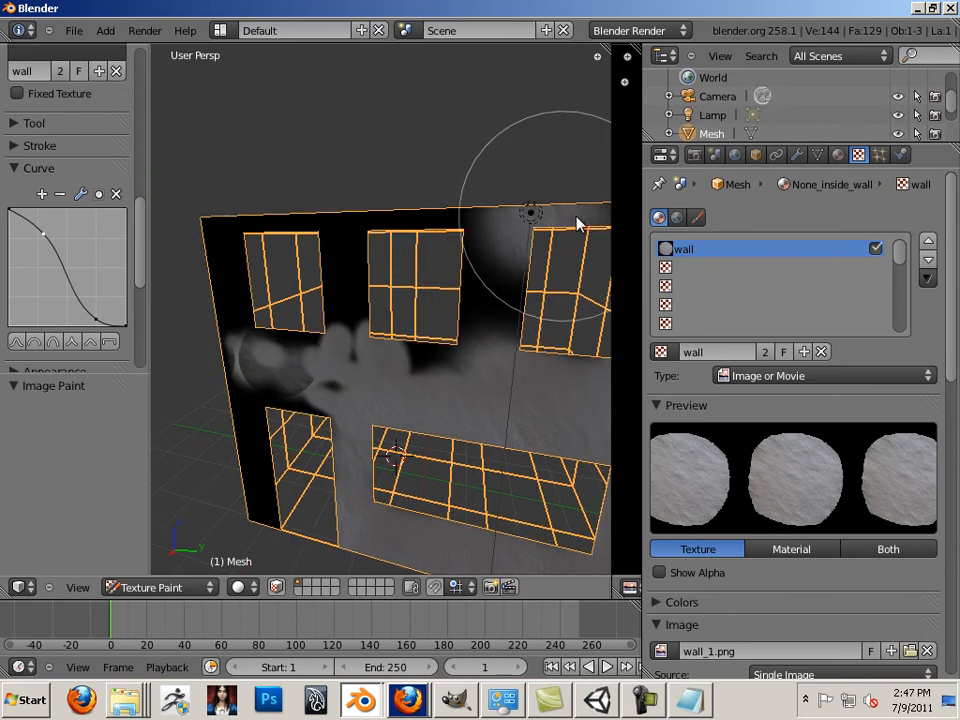
middle_drag(574, 217, 509, 240)
mouse_move(510, 247)
mouse_down()
mouse_move(510, 257)
mouse_move(476, 257)
mouse_move(394, 296)
mouse_move(395, 380)
mouse_move(386, 396)
mouse_move(326, 390)
mouse_move(264, 364)
mouse_move(259, 275)
mouse_move(317, 266)
mouse_up()
mouse_move(317, 266)
middle_down()
mouse_move(287, 326)
mouse_move(546, 357)
mouse_move(542, 341)
mouse_move(454, 349)
middle_up()
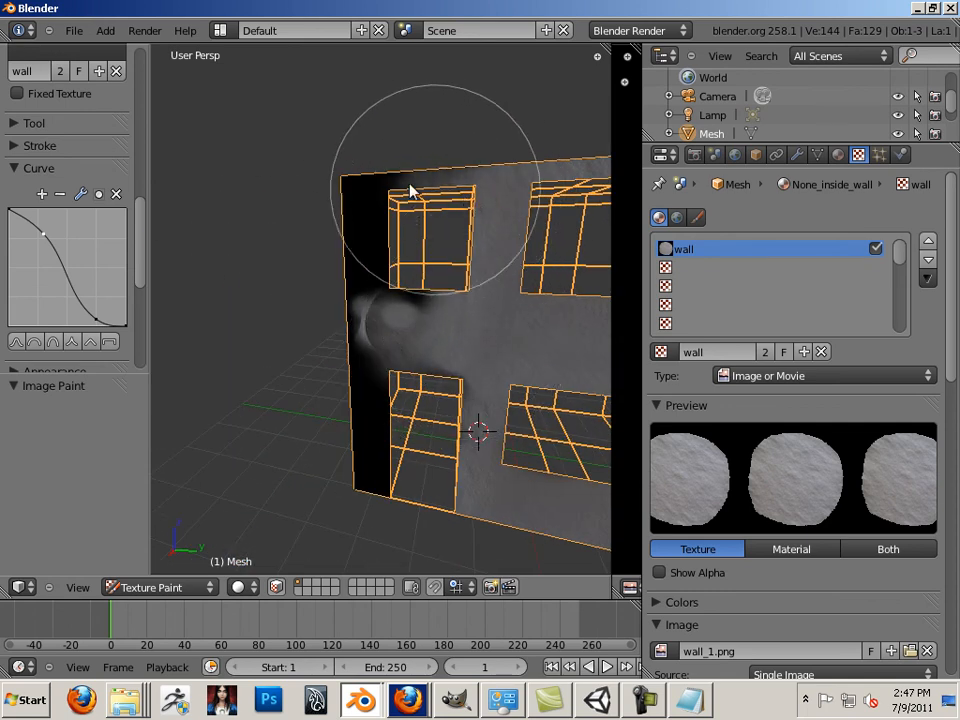
mouse_move(367, 203)
mouse_down()
mouse_move(373, 281)
mouse_move(403, 306)
mouse_move(377, 358)
mouse_move(369, 484)
mouse_move(414, 369)
mouse_up()
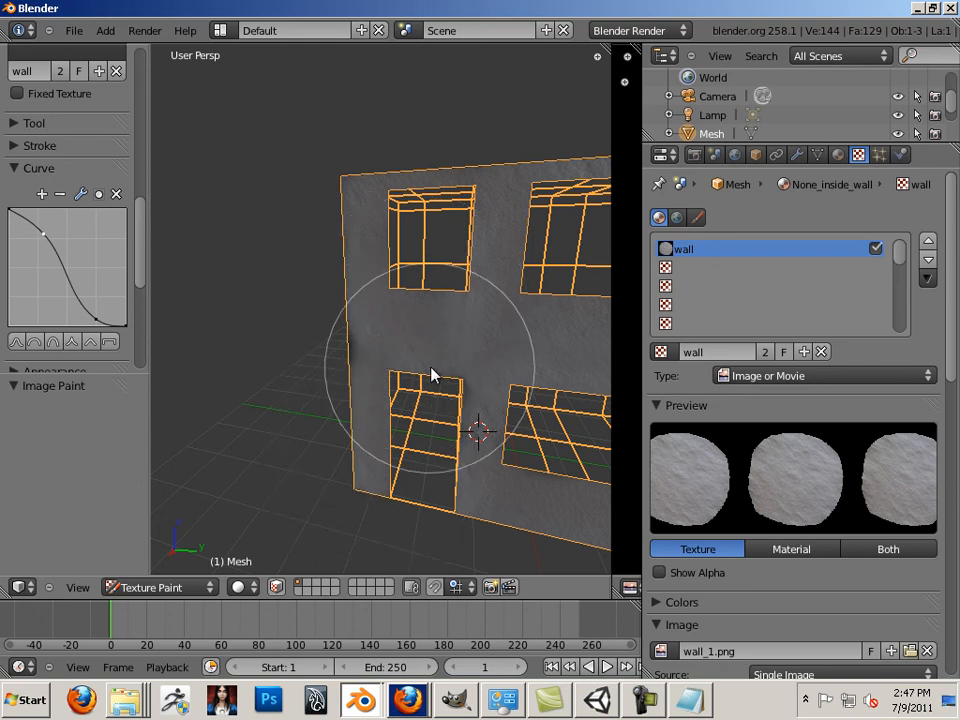
- Widen the image editor over the 3D view and paint over the tall black gap in the inside_building image's textured patch
drag(613, 366, 206, 385)
scroll(475, 408, down, 3)
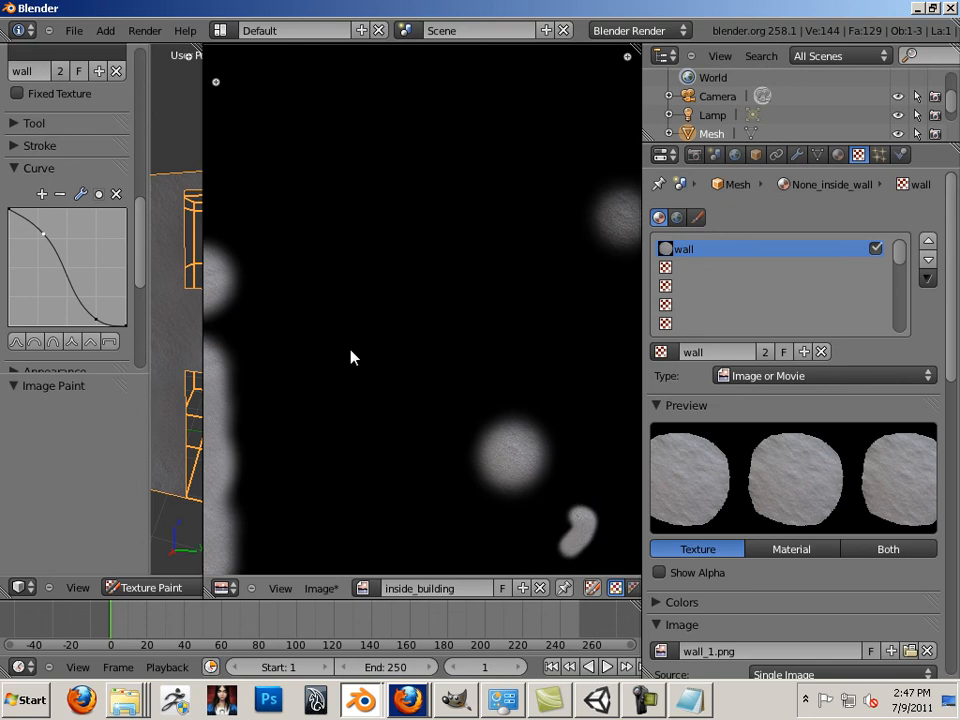
scroll(371, 345, down, 3)
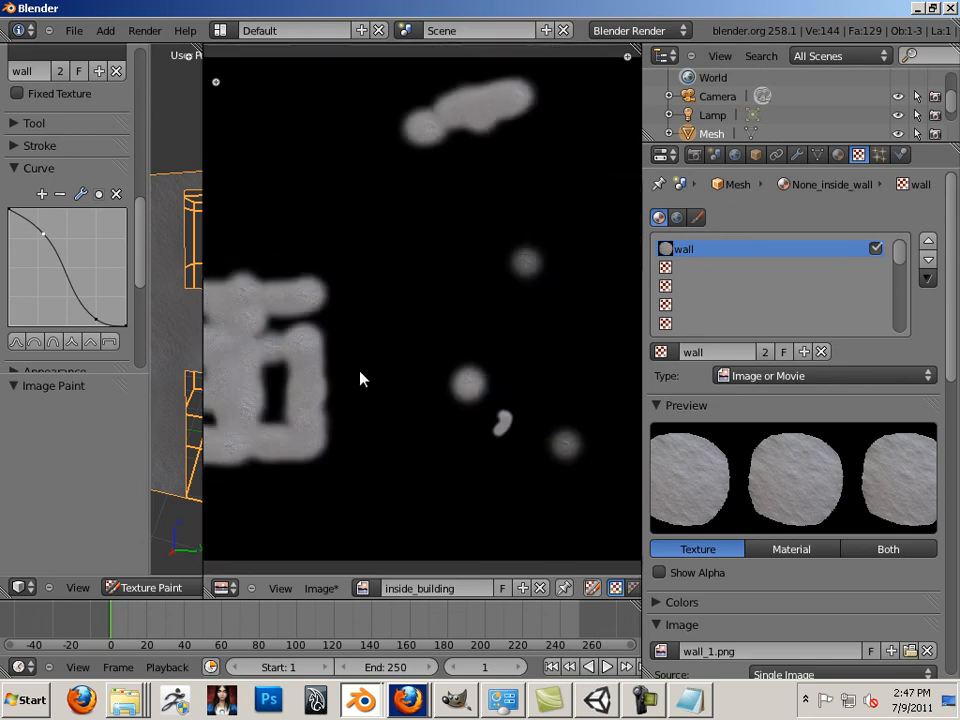
scroll(360, 377, down, 4)
scroll(414, 377, up, 4)
scroll(491, 336, up, 3)
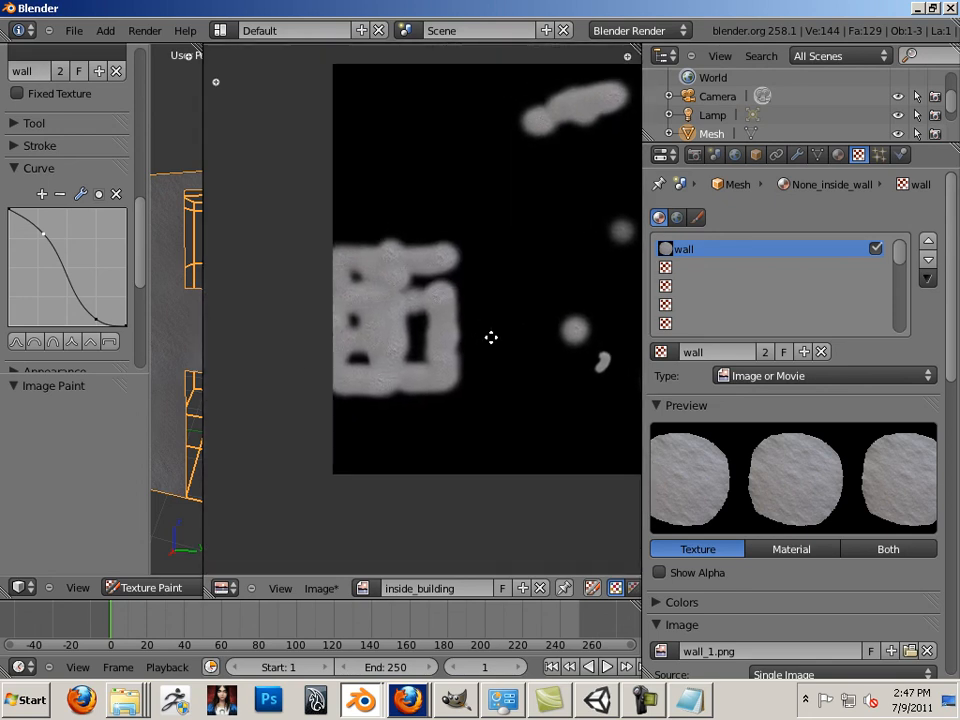
scroll(373, 341, up, 1)
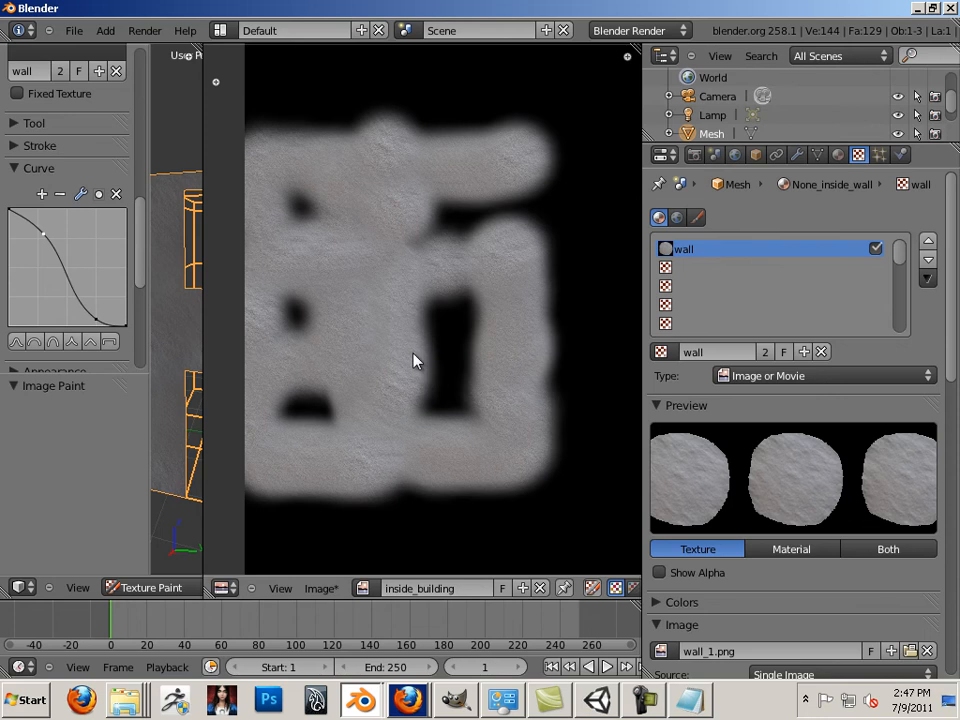
scroll(414, 360, down, 2)
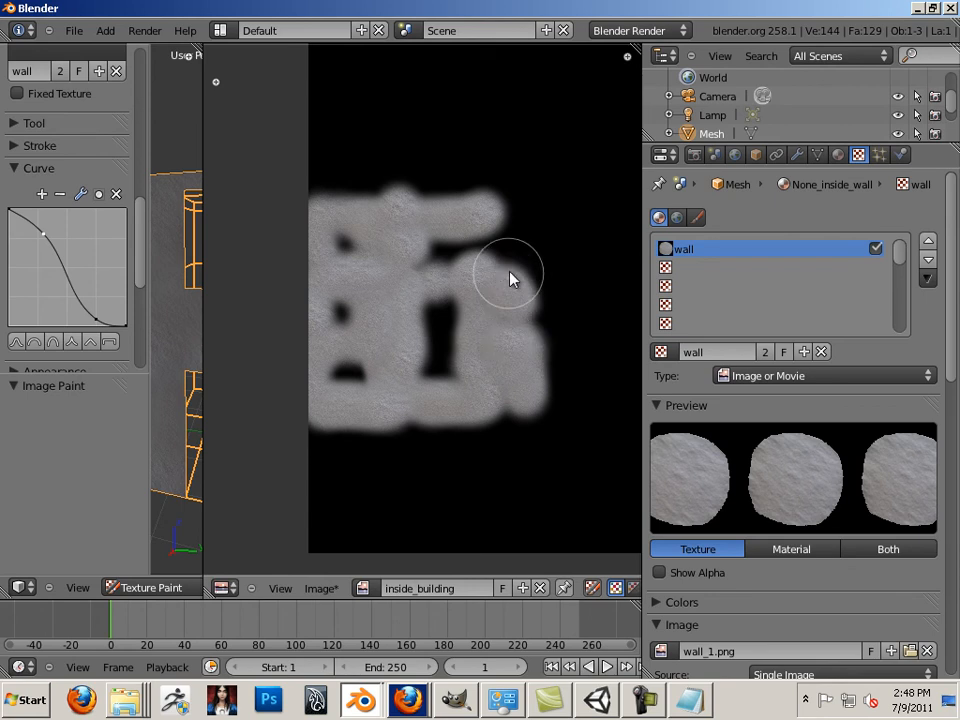
mouse_move(418, 265)
mouse_down()
mouse_move(450, 302)
mouse_move(437, 328)
mouse_move(450, 364)
mouse_move(435, 376)
mouse_up()
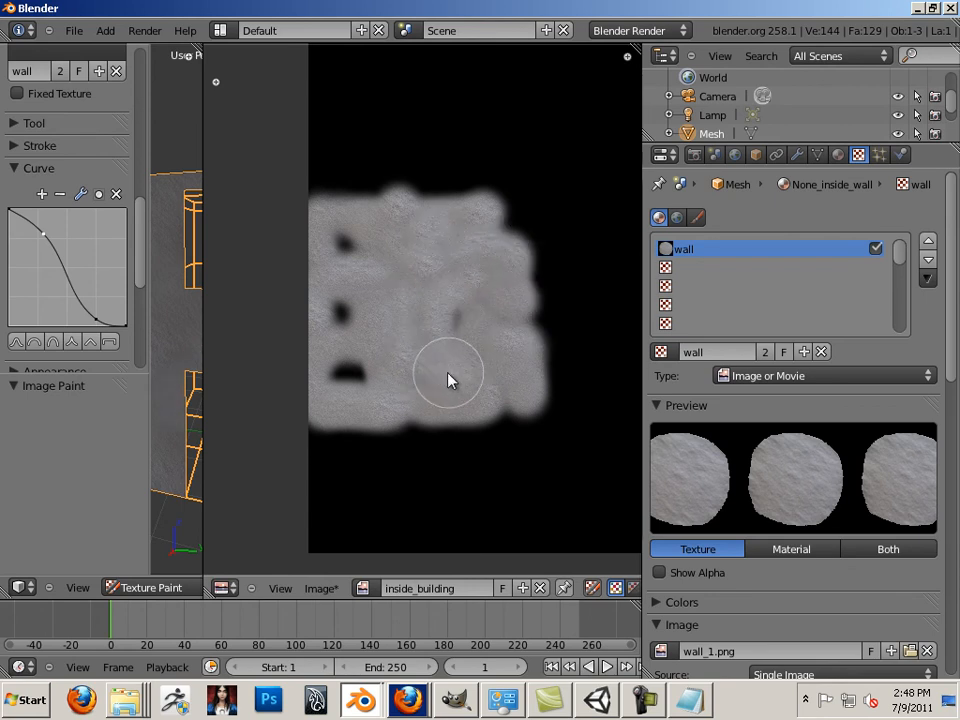
- Enlarge the brush and paint the wall texture beside and below the textured patch in the inside_building image
scroll(448, 377, down, 3)
key(bracketright)
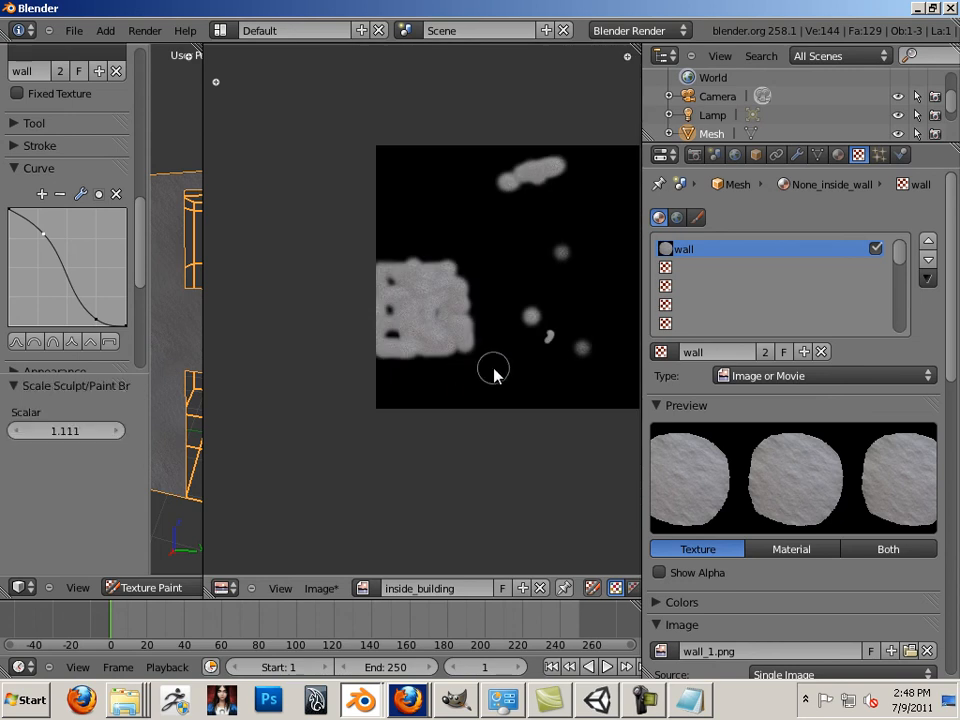
click(493, 360)
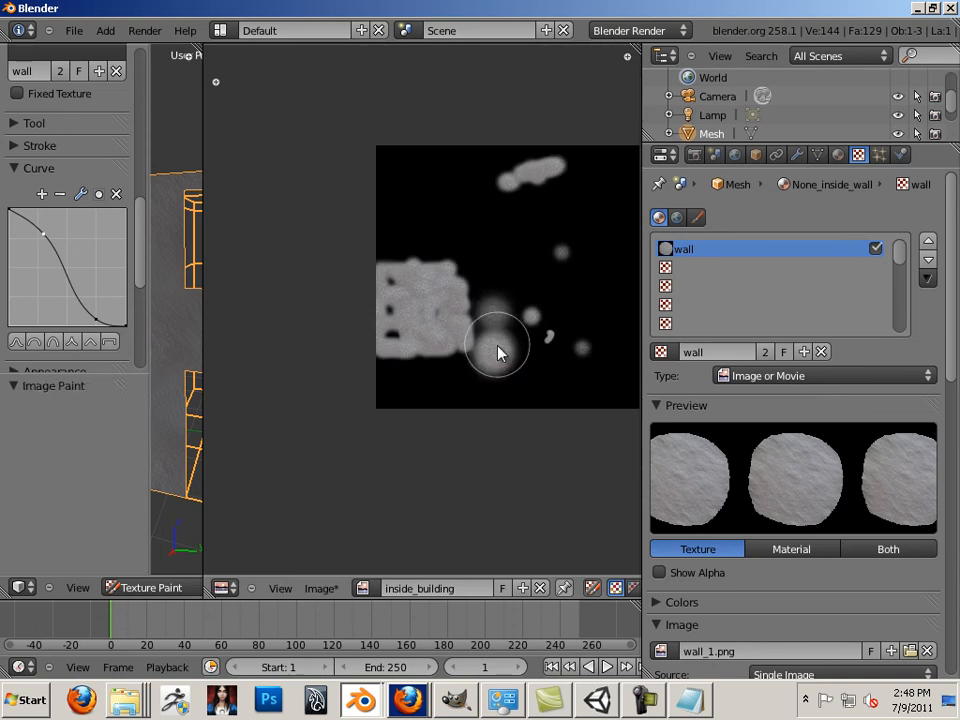
scroll(499, 352, up, 4)
mouse_move(506, 360)
mouse_down()
mouse_move(561, 371)
mouse_move(530, 424)
mouse_move(544, 448)
mouse_move(491, 439)
mouse_move(430, 476)
mouse_move(390, 465)
mouse_move(343, 474)
mouse_move(231, 373)
mouse_up()
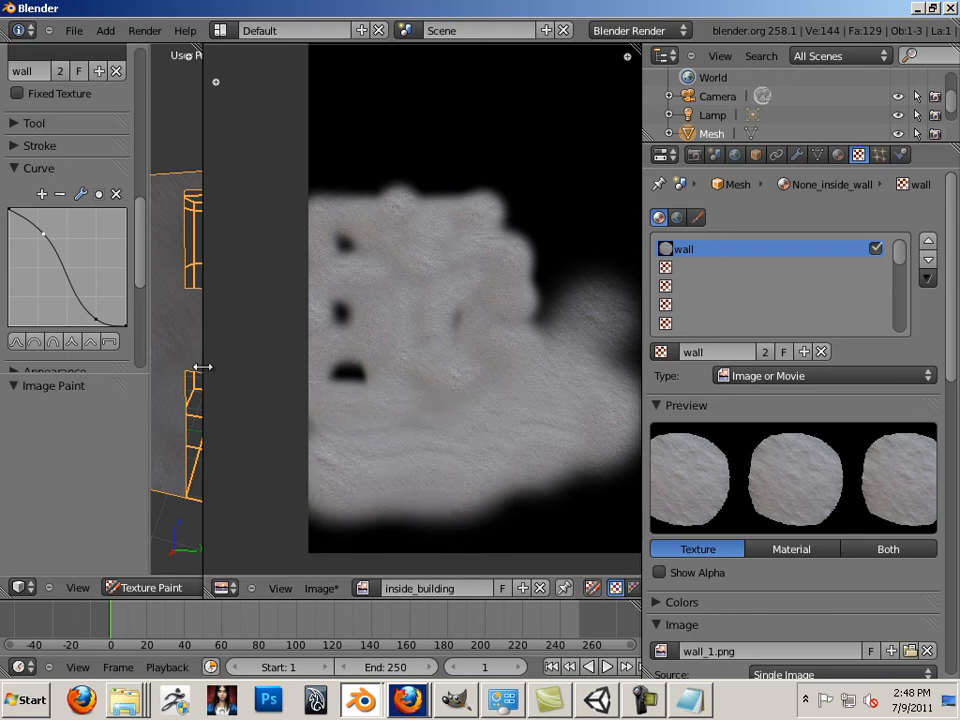
- Widen the 3D view, set the brush stroke spacing to 141% and paint above the textured patch in the image
drag(204, 369, 386, 394)
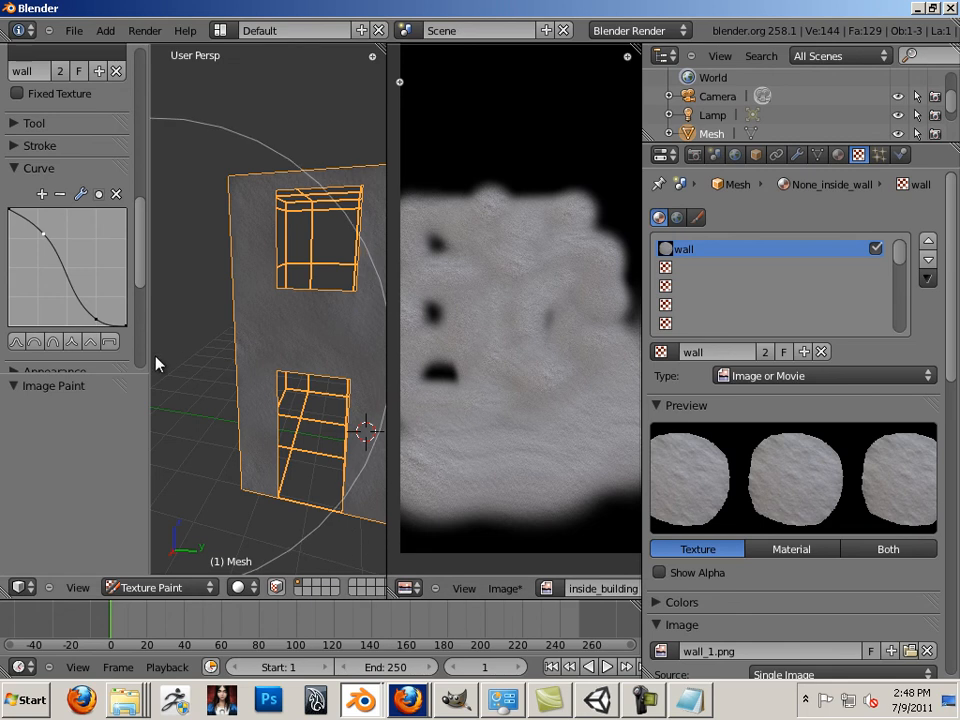
mouse_move(145, 282)
mouse_down()
mouse_move(146, 379)
mouse_move(150, 289)
mouse_up()
click(14, 217)
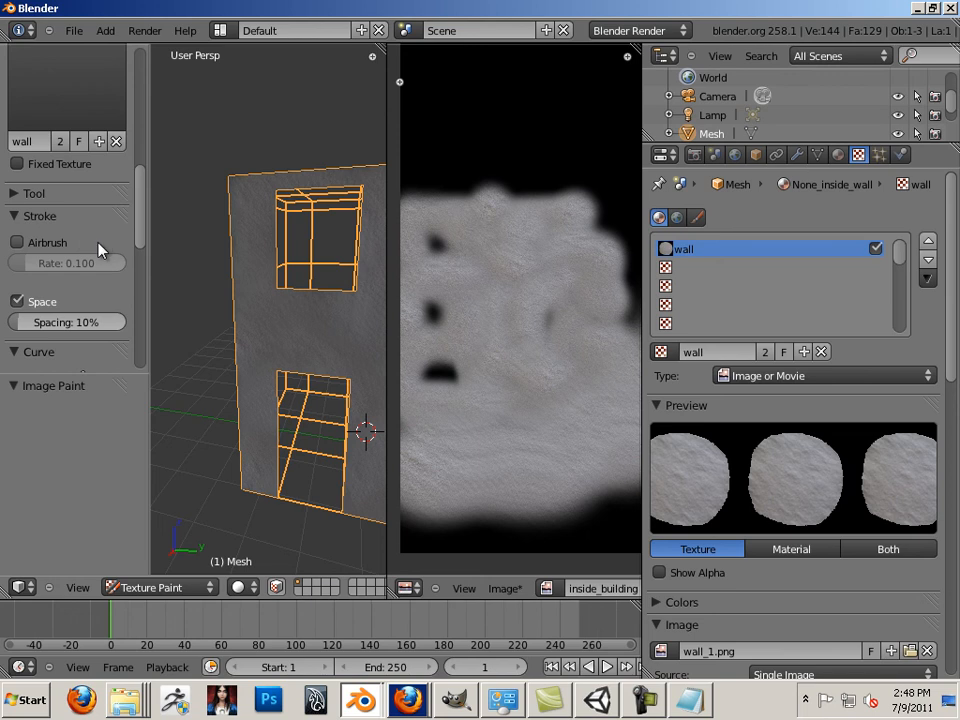
scroll(98, 250, down, 2)
drag(38, 250, 61, 249)
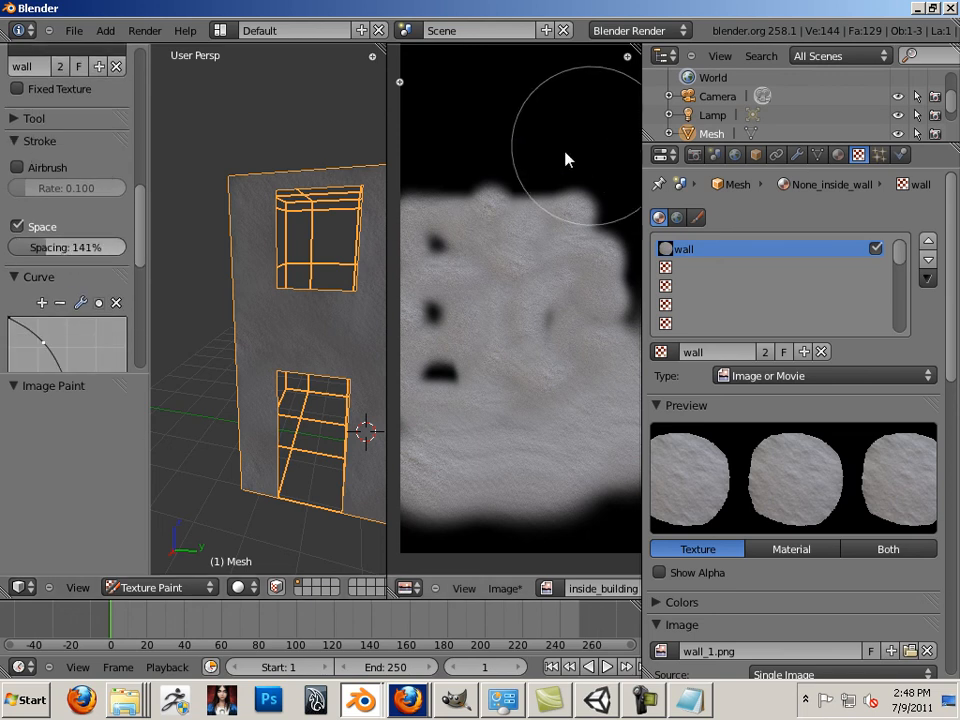
mouse_move(588, 149)
mouse_down()
mouse_move(534, 171)
mouse_move(547, 180)
mouse_move(531, 184)
mouse_move(465, 178)
mouse_move(482, 186)
mouse_move(487, 148)
mouse_move(551, 125)
mouse_move(480, 208)
mouse_move(444, 174)
mouse_move(489, 217)
mouse_up()
scroll(489, 217, down, 1)
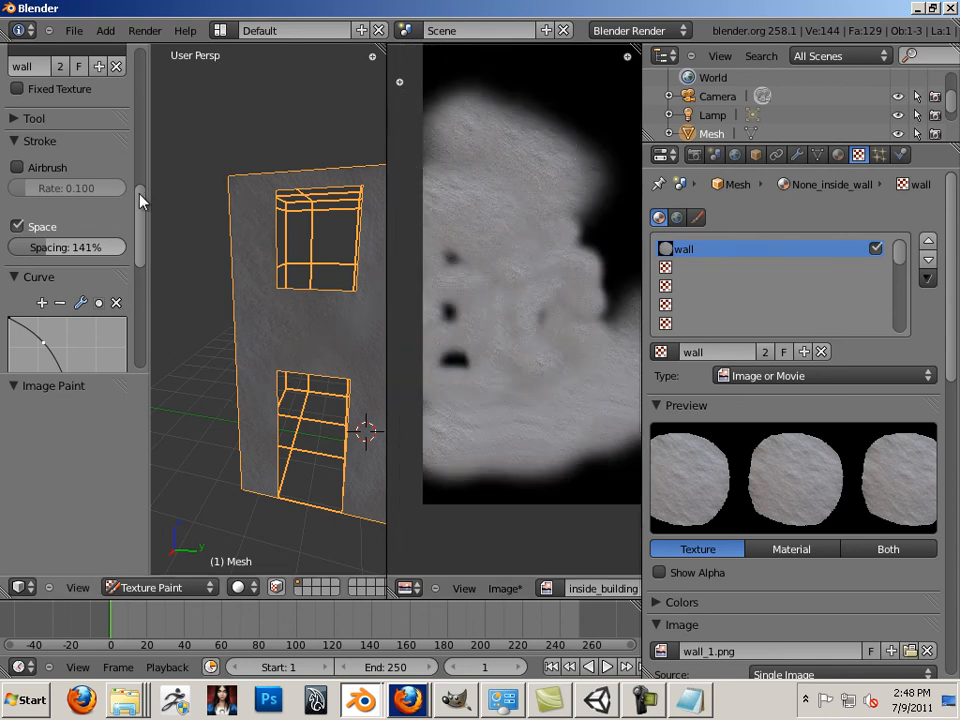
- Set the brush jitter to 0.275 and paint over the remaining black spots and uneven edges of the textured patch
drag(139, 200, 134, 130)
drag(17, 150, 46, 151)
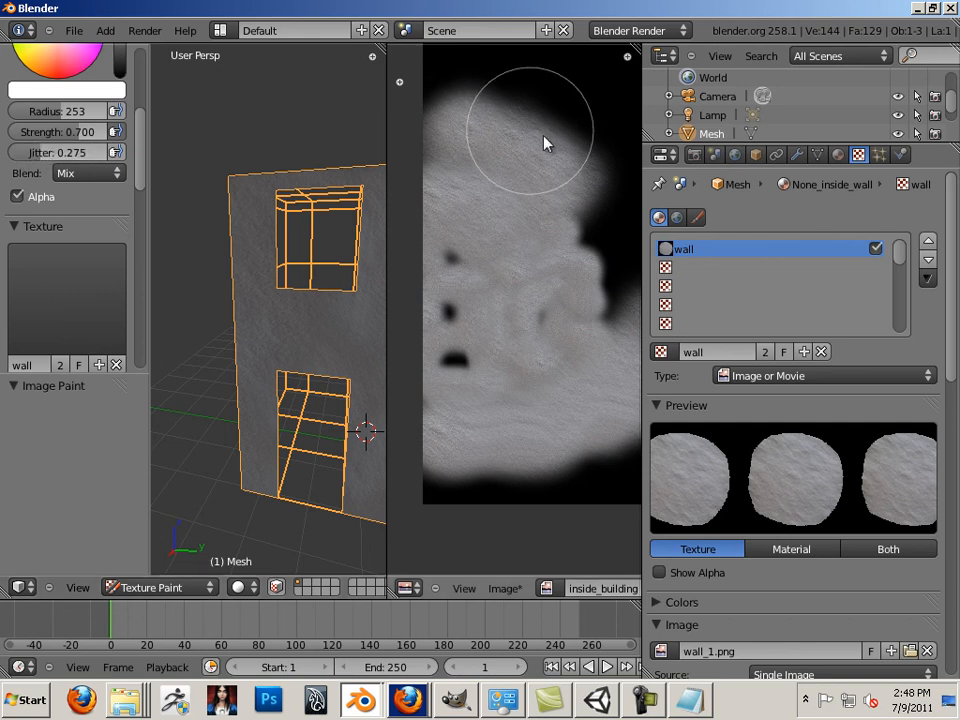
mouse_move(544, 143)
mouse_down()
mouse_move(598, 154)
mouse_move(624, 263)
mouse_move(595, 238)
mouse_up()
mouse_move(606, 296)
mouse_down()
mouse_move(459, 360)
mouse_move(463, 274)
mouse_move(446, 126)
mouse_up()
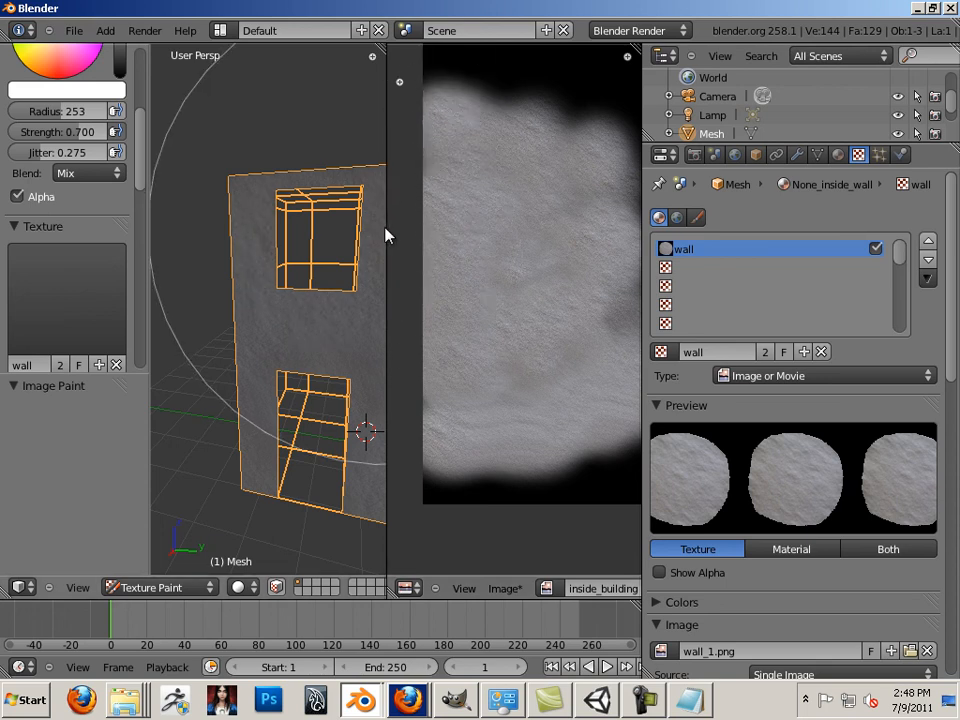
- Widen the image editor over the 3D view and paint the wall texture over the black areas around the textured patch, up to the image's upper and lower edges
drag(384, 227, 157, 243)
scroll(452, 480, down, 1)
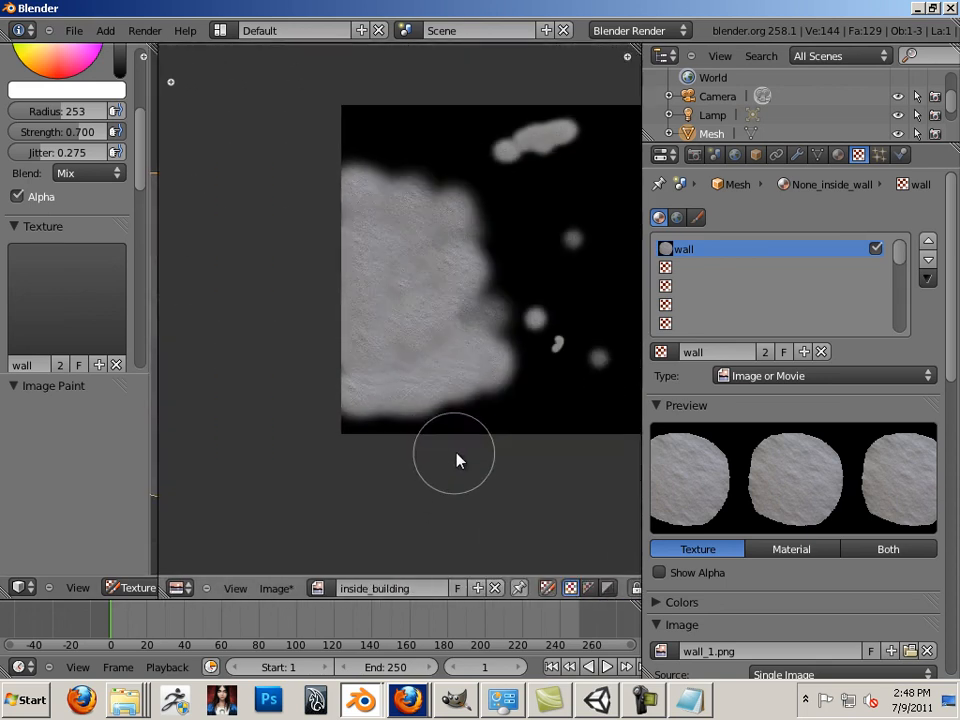
mouse_move(367, 430)
mouse_down()
mouse_move(358, 428)
mouse_move(509, 425)
mouse_move(551, 401)
mouse_move(519, 388)
mouse_move(542, 364)
mouse_move(531, 333)
mouse_up()
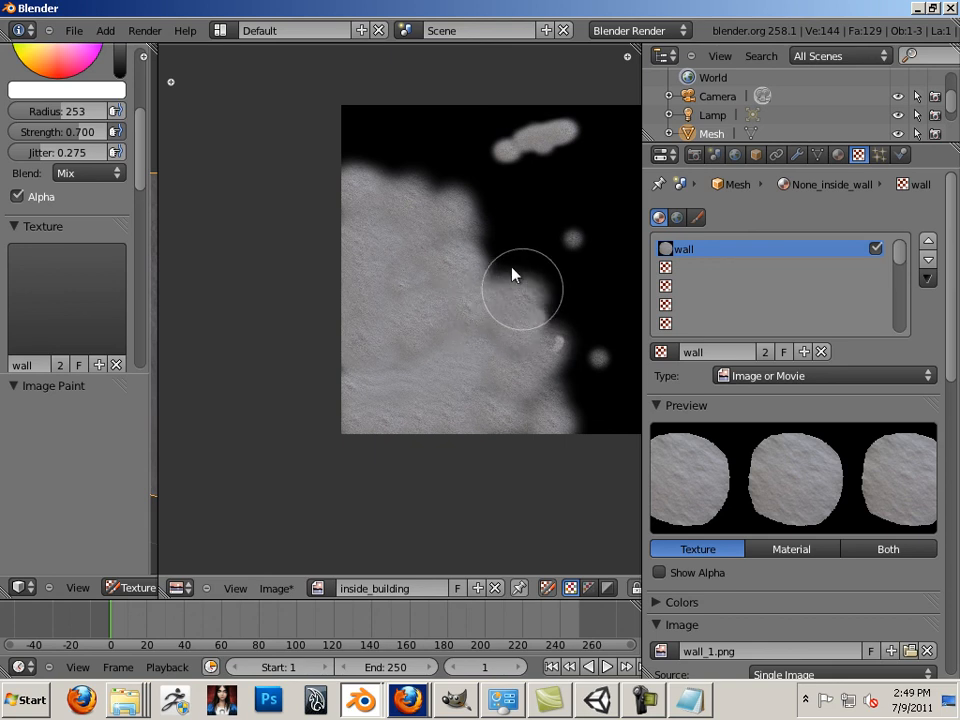
mouse_move(512, 275)
mouse_down()
mouse_move(484, 251)
mouse_move(487, 215)
mouse_move(466, 265)
mouse_up()
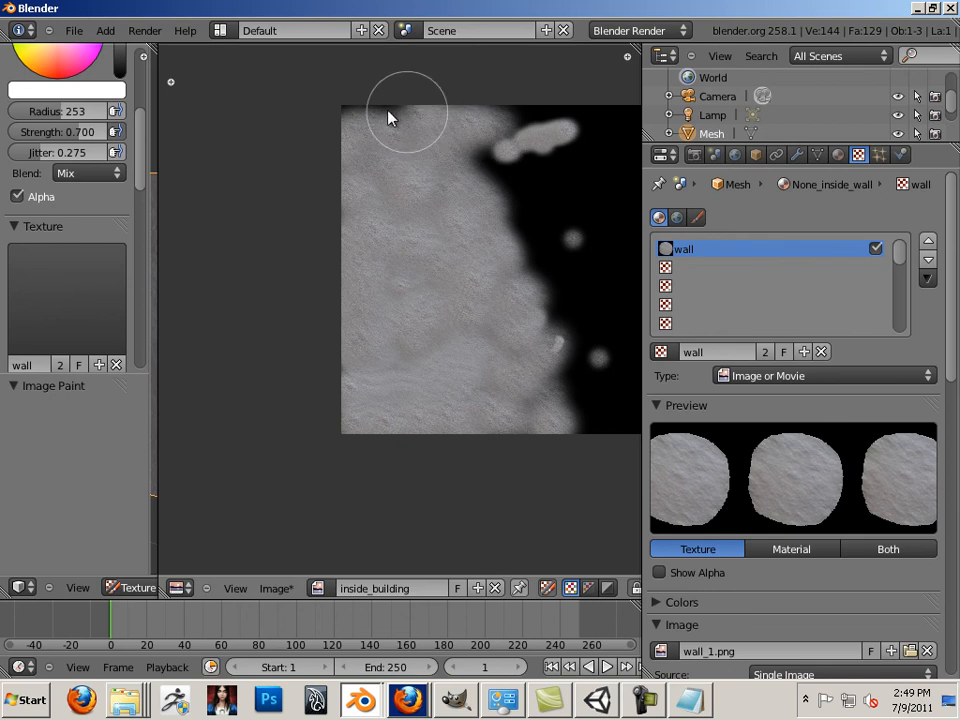
mouse_move(548, 130)
mouse_down()
mouse_move(573, 122)
mouse_move(508, 171)
mouse_move(476, 163)
mouse_move(541, 128)
mouse_move(504, 150)
mouse_move(538, 197)
mouse_move(579, 157)
mouse_move(516, 208)
mouse_move(506, 229)
mouse_move(540, 272)
mouse_move(583, 438)
mouse_move(544, 418)
mouse_move(516, 435)
mouse_move(575, 366)
mouse_up()
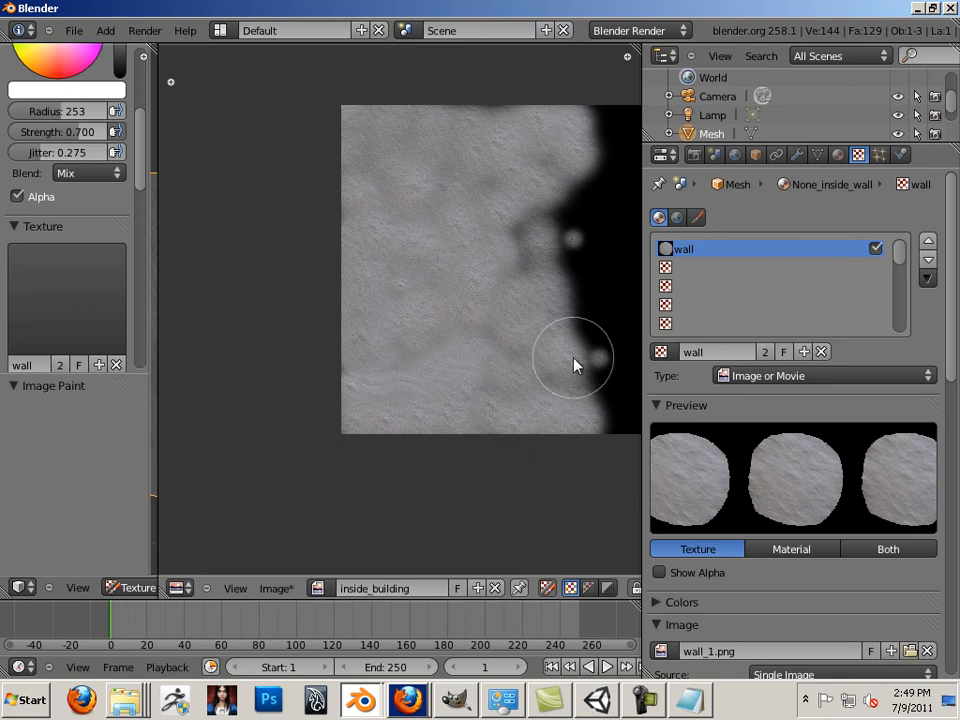
- Paint the wall texture over the remaining black strip along the right edge of the inside_building image, including its upper corner
key(space)
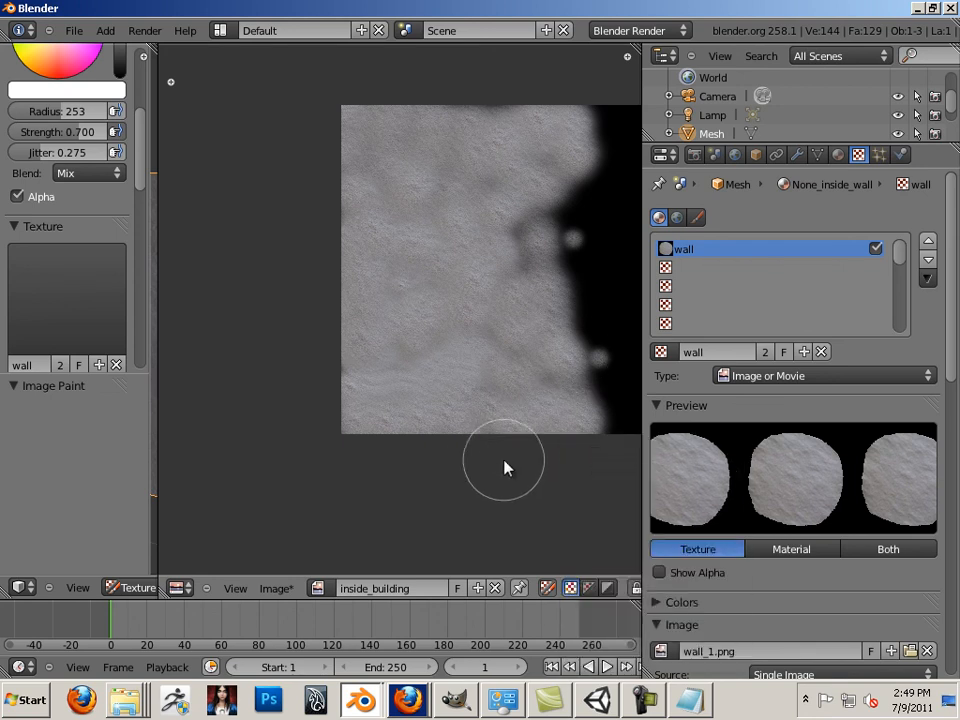
mouse_move(540, 460)
ctrl+middle_down()
mouse_move(433, 467)
mouse_move(554, 461)
mouse_move(430, 446)
ctrl+middle_up()
mouse_move(508, 450)
mouse_down()
mouse_move(489, 441)
mouse_move(465, 455)
mouse_move(478, 410)
mouse_move(518, 407)
mouse_move(501, 414)
mouse_move(448, 394)
mouse_move(448, 354)
mouse_move(463, 351)
mouse_move(499, 375)
mouse_move(525, 364)
mouse_move(510, 338)
mouse_up()
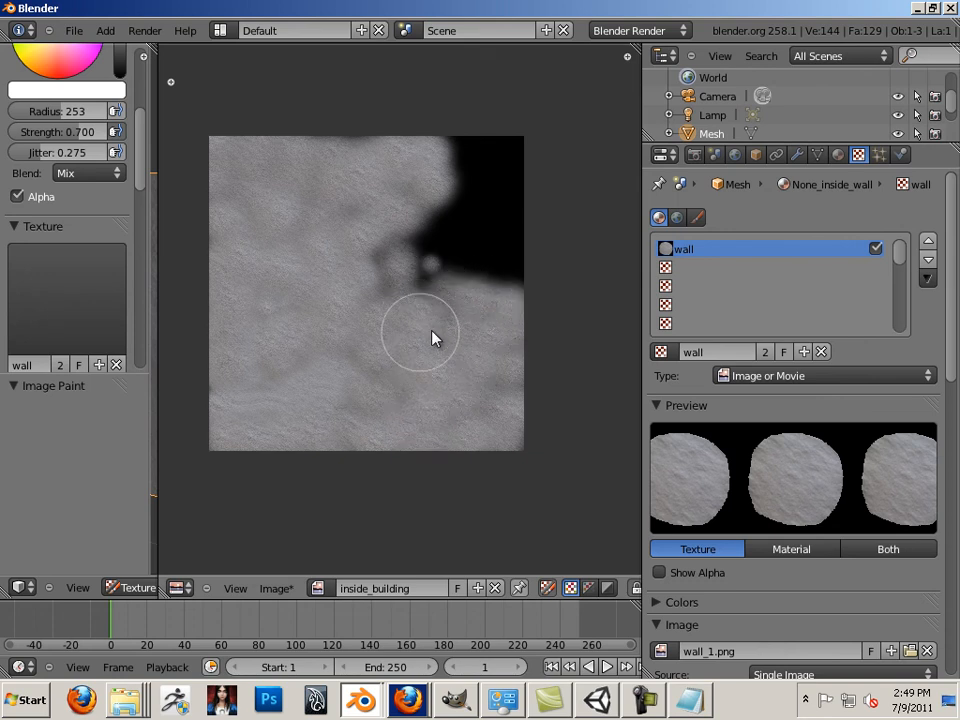
mouse_move(390, 284)
mouse_down()
mouse_move(386, 253)
mouse_move(429, 257)
mouse_move(435, 276)
mouse_up()
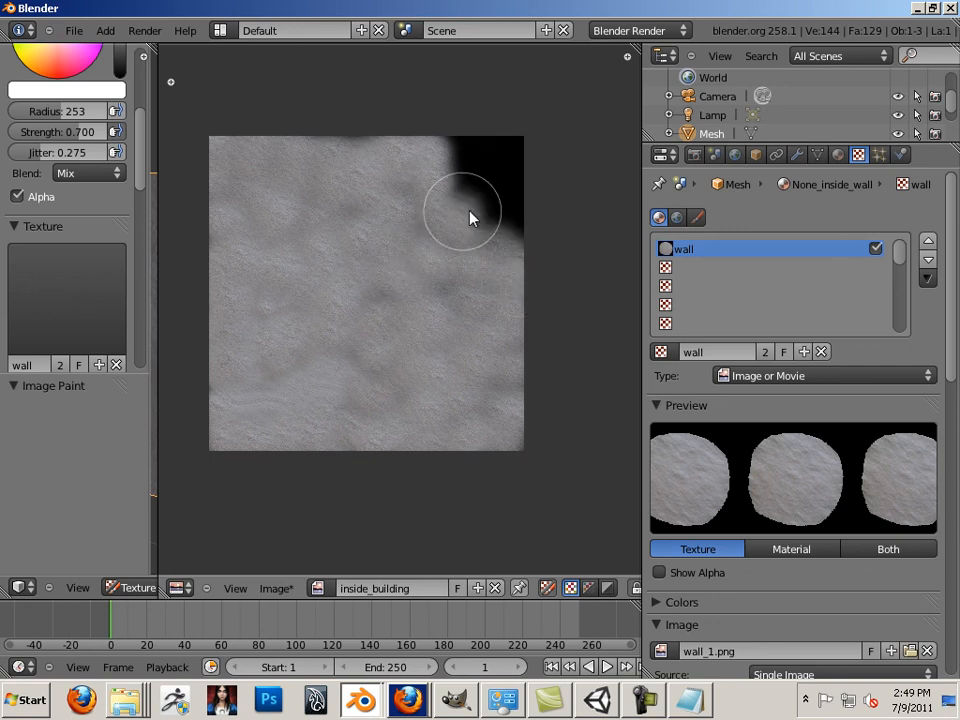
mouse_move(470, 218)
mouse_down()
mouse_move(521, 221)
mouse_move(463, 190)
mouse_move(456, 163)
mouse_move(480, 146)
mouse_move(517, 155)
mouse_up()
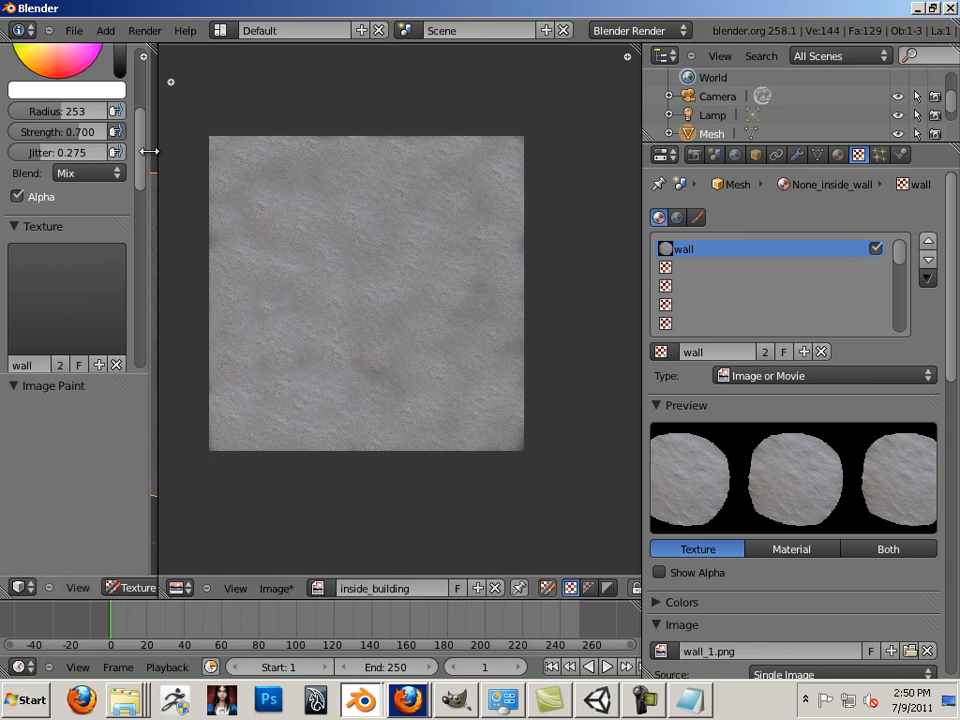
- Remove the texture from the brush, set its strength to 0.131, and sample the wall's gray from the image as a slightly lightened brush color
click(116, 364)
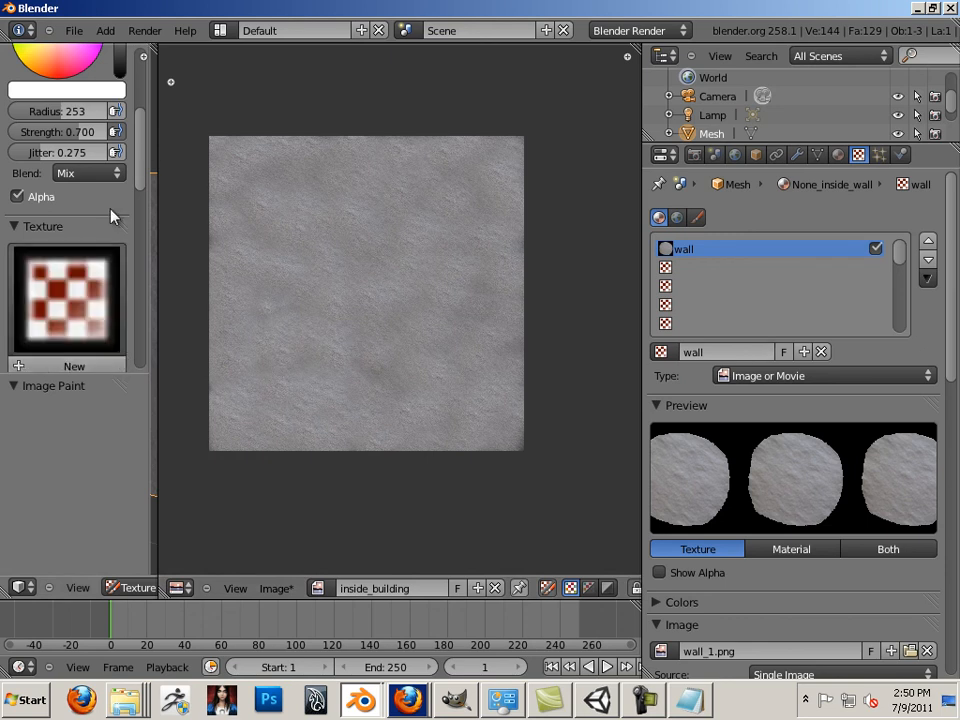
drag(66, 133, 18, 143)
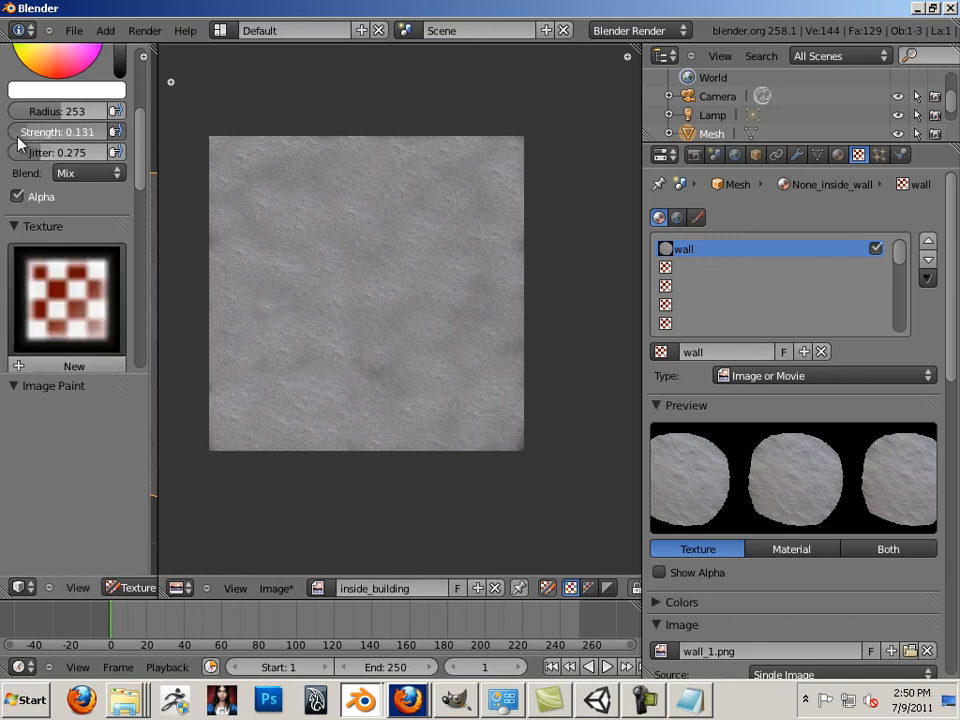
scroll(143, 136, up, 2)
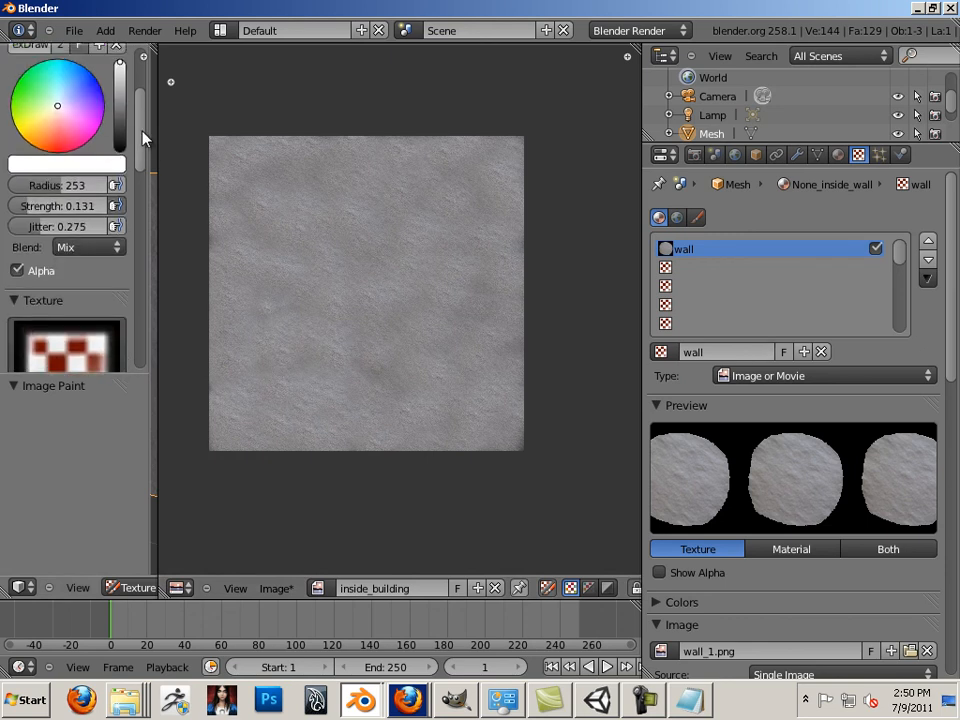
click(94, 165)
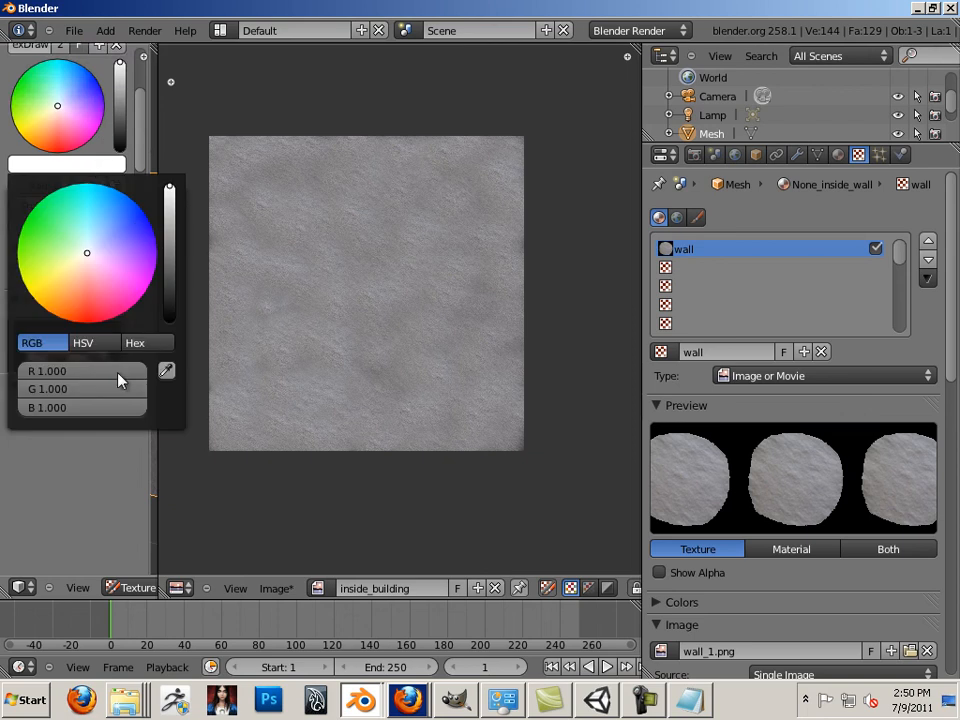
click(166, 370)
click(275, 340)
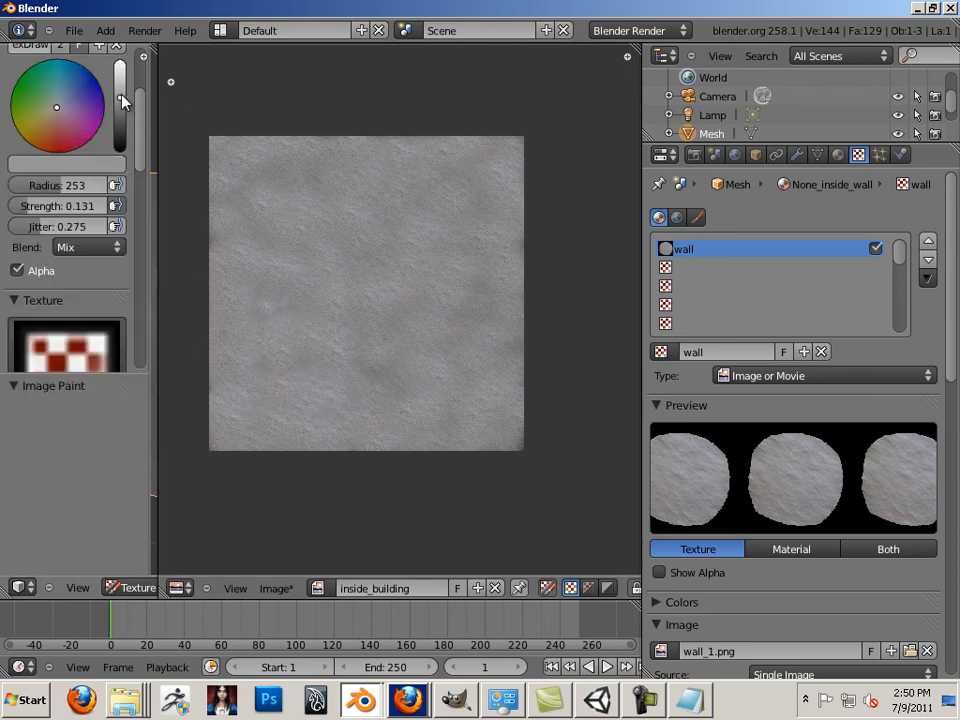
drag(121, 92, 121, 89)
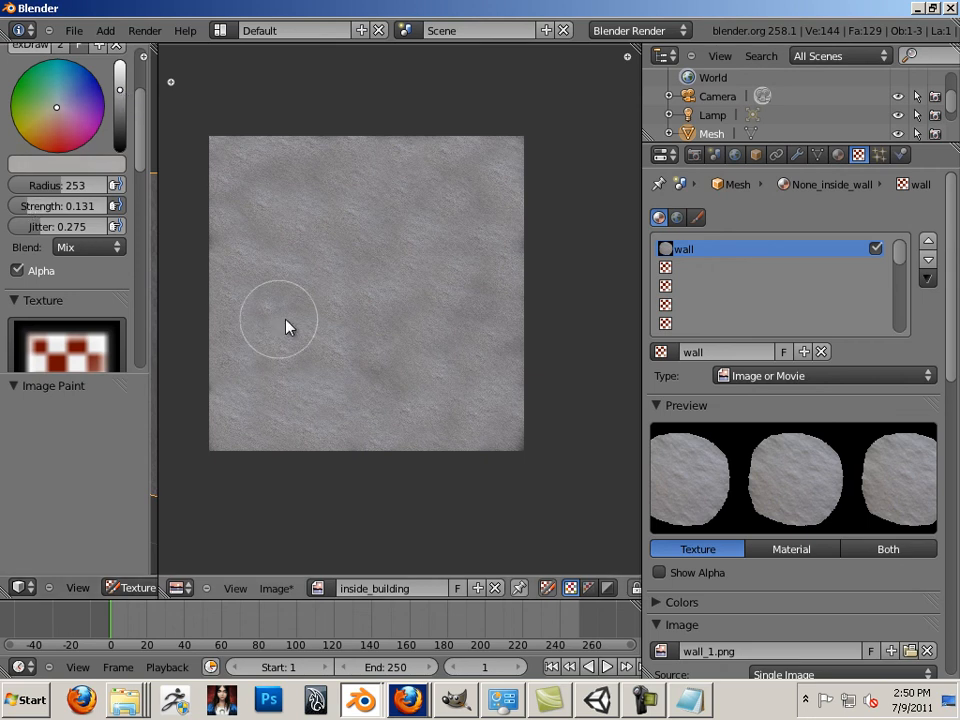
- Enlarge the brush to a radius of 1662 and dab the gray color lightly over the whole inside_building image
key(bracketright)
key(bracketright)
key(bracketright)
key(bracketright)
key(bracketright)
key(bracketright)
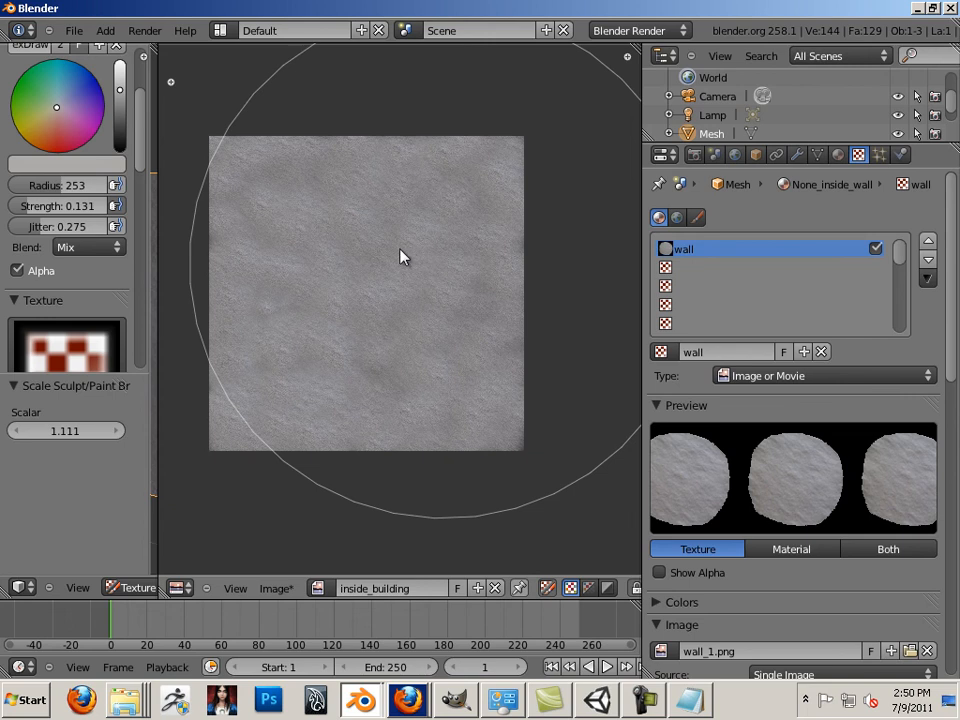
click(351, 298)
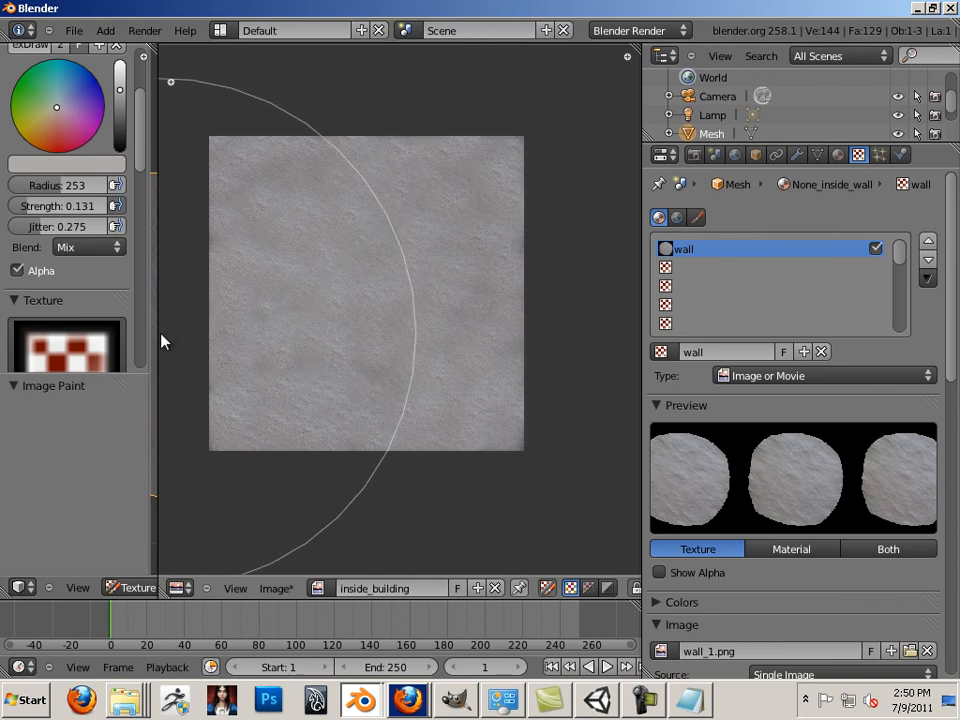
- Widen the 3D view and flip the normals of the whole building mesh in Edit Mode, returning to Texture Paint mode
drag(157, 335, 582, 386)
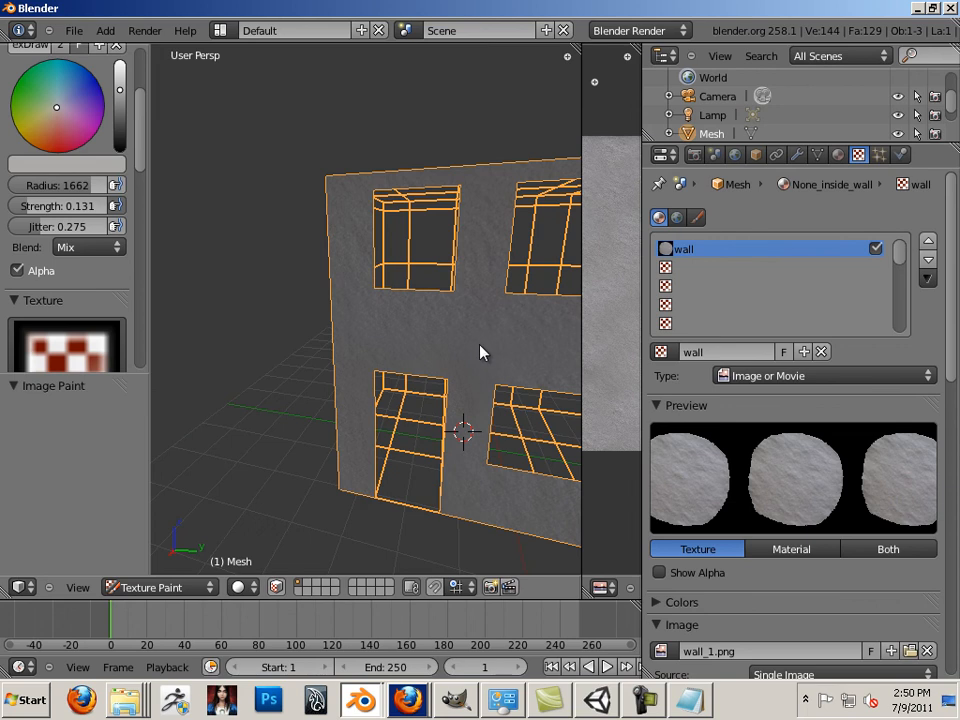
middle_drag(469, 347, 306, 332)
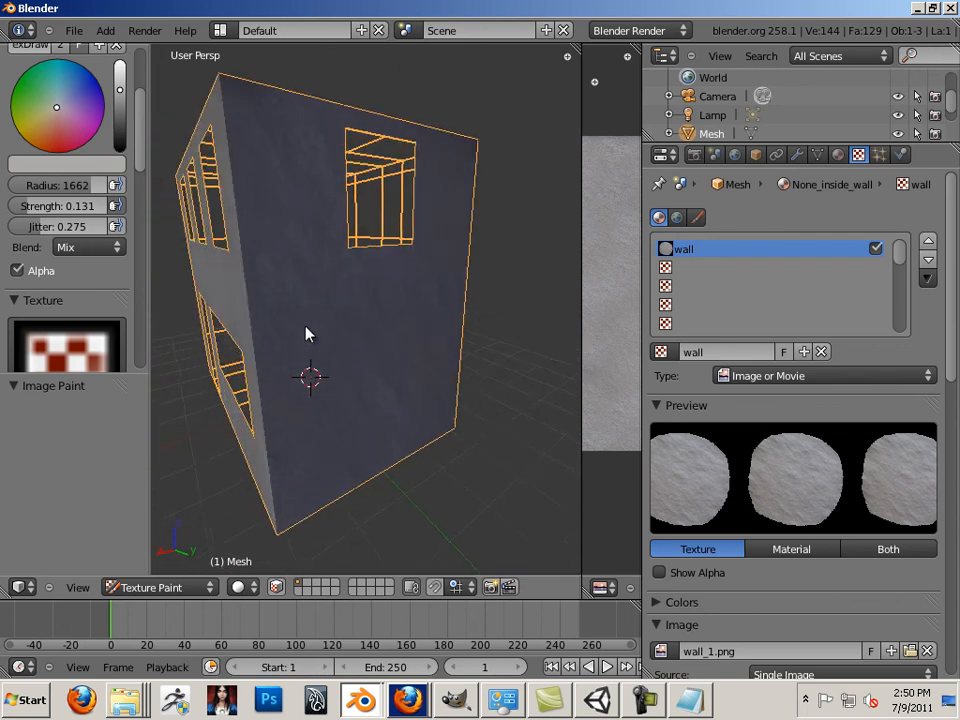
scroll(340, 345, up, 4)
scroll(362, 352, down, 8)
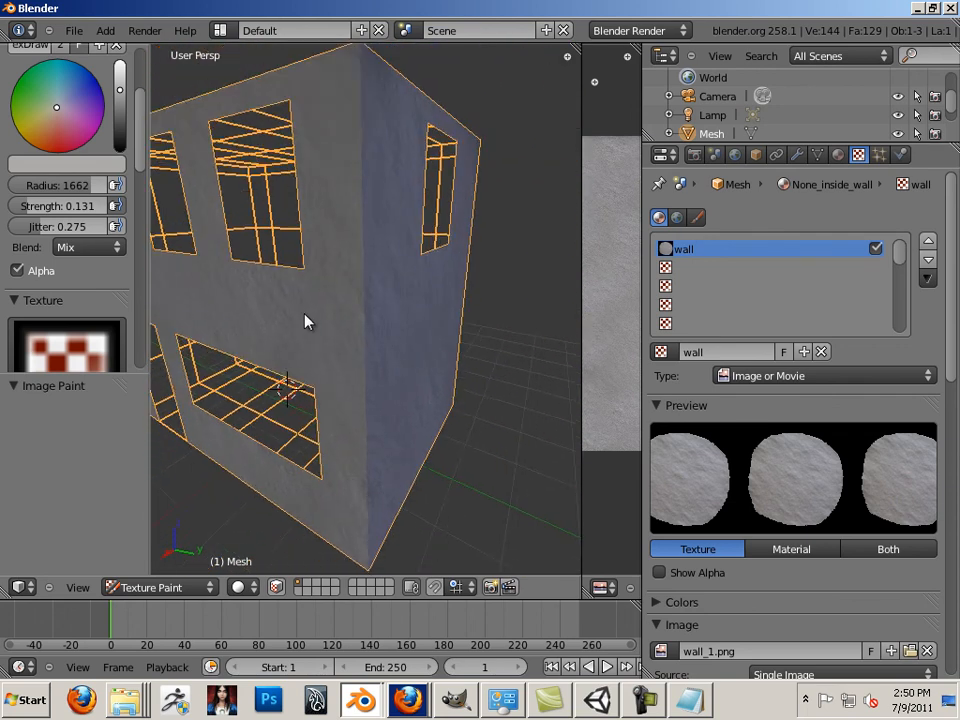
middle_drag(367, 360, 247, 288)
key(Tab)
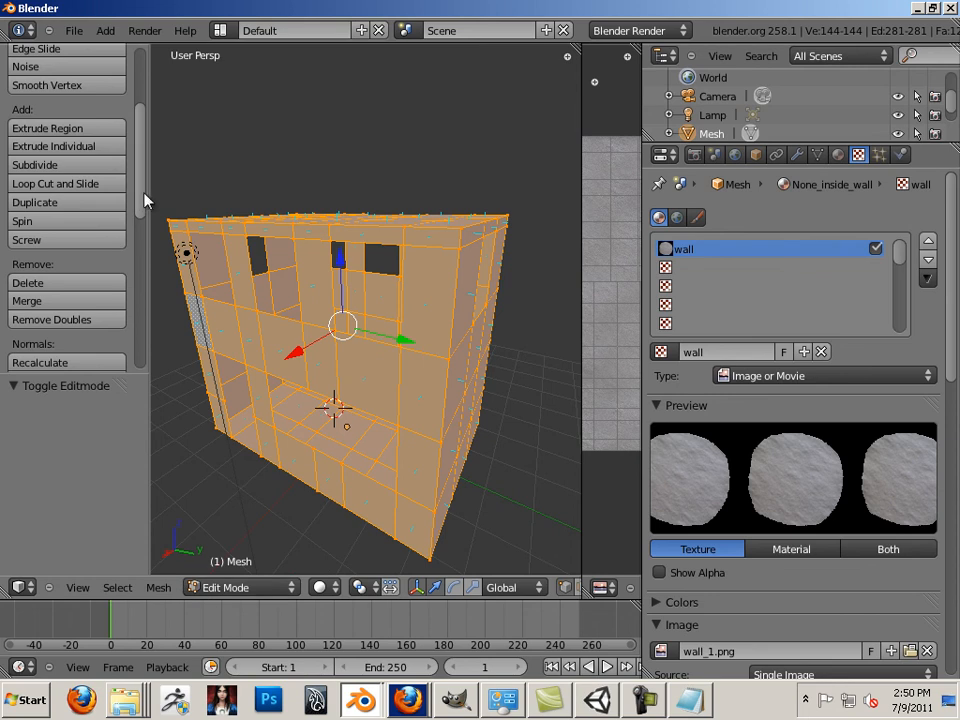
drag(141, 200, 143, 262)
click(118, 210)
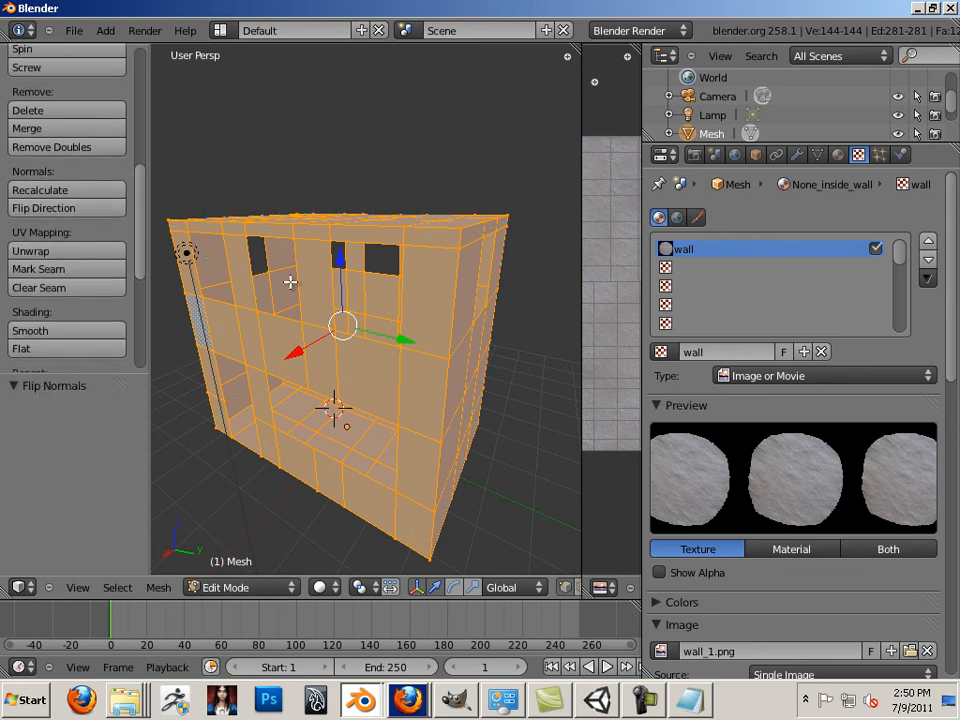
key(Tab)
- Examine the wall texture on the building's interior walls, ceiling and floor from several angles and distances
scroll(437, 366, up, 4)
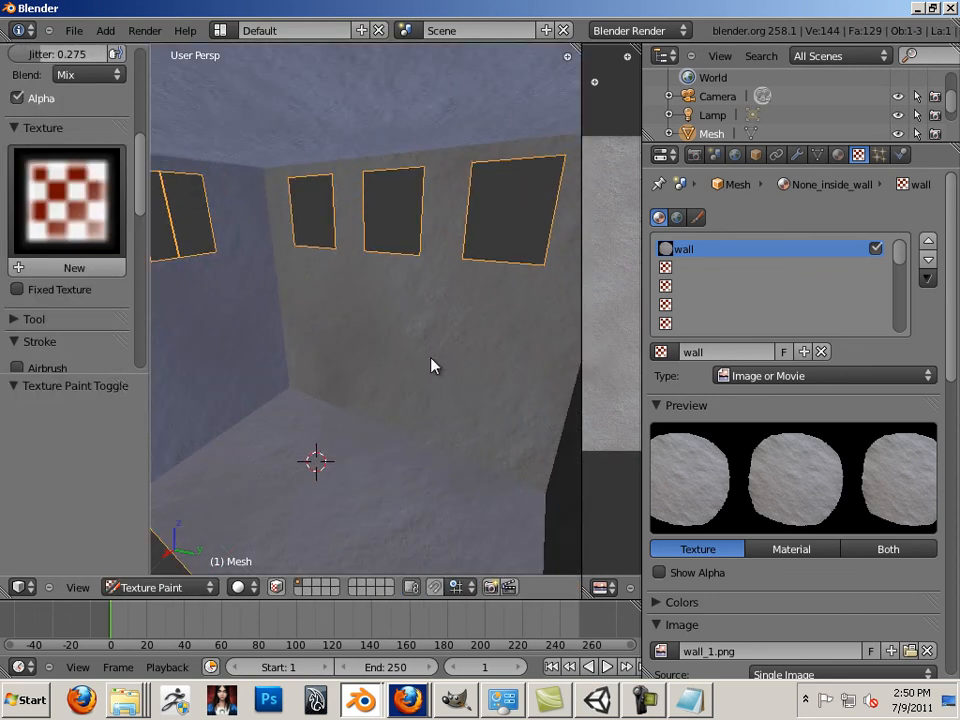
scroll(431, 366, up, 2)
scroll(431, 365, down, 7)
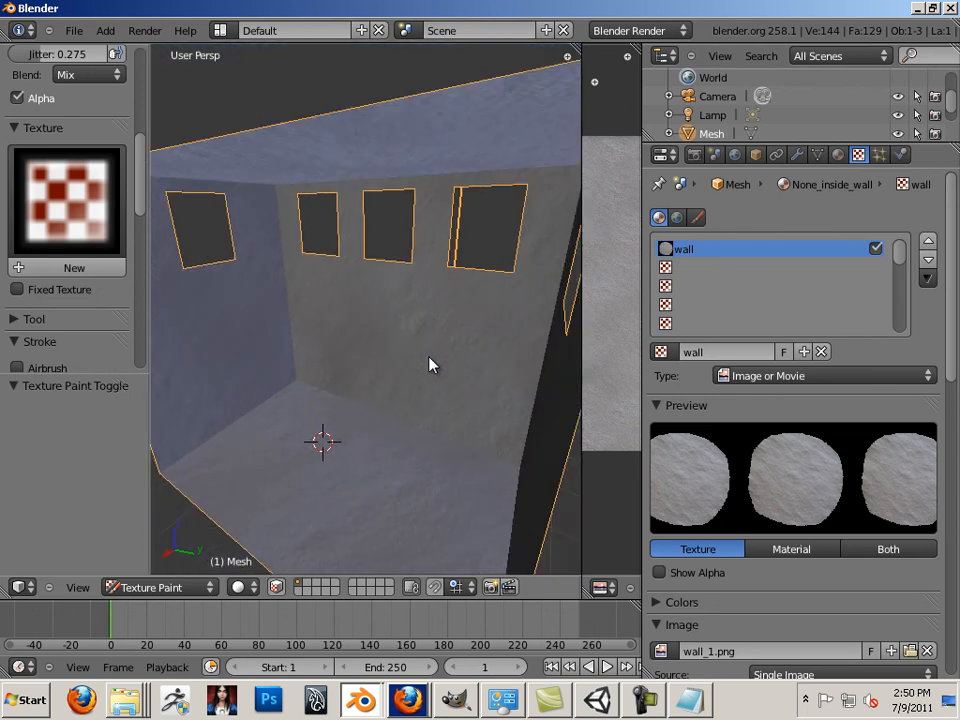
mouse_move(253, 516)
middle_down()
mouse_move(262, 523)
mouse_move(375, 499)
mouse_move(251, 500)
mouse_move(403, 506)
mouse_move(295, 523)
mouse_move(234, 508)
mouse_move(259, 516)
mouse_move(220, 517)
mouse_move(263, 509)
middle_up()
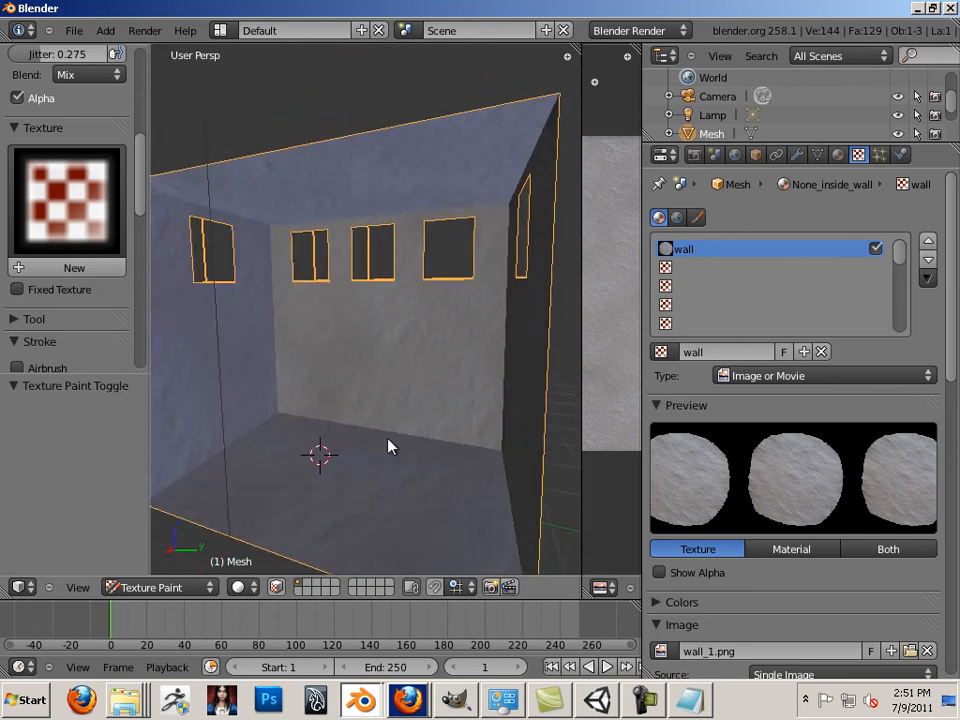
click(445, 450)
mouse_move(388, 440)
middle_down()
mouse_move(398, 442)
mouse_move(403, 467)
middle_up()
scroll(403, 467, down, 5)
mouse_move(324, 438)
middle_down()
mouse_move(371, 386)
mouse_move(425, 381)
mouse_move(380, 346)
mouse_move(397, 360)
middle_up()
scroll(371, 386, up, 6)
scroll(397, 360, down, 6)
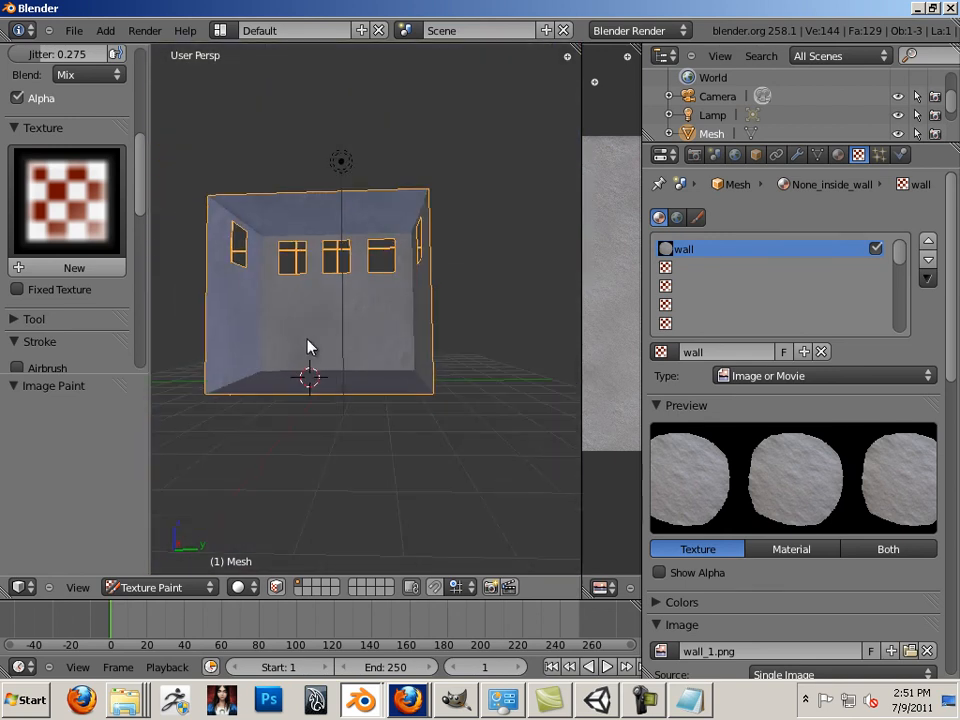
middle_drag(342, 468, 343, 482)
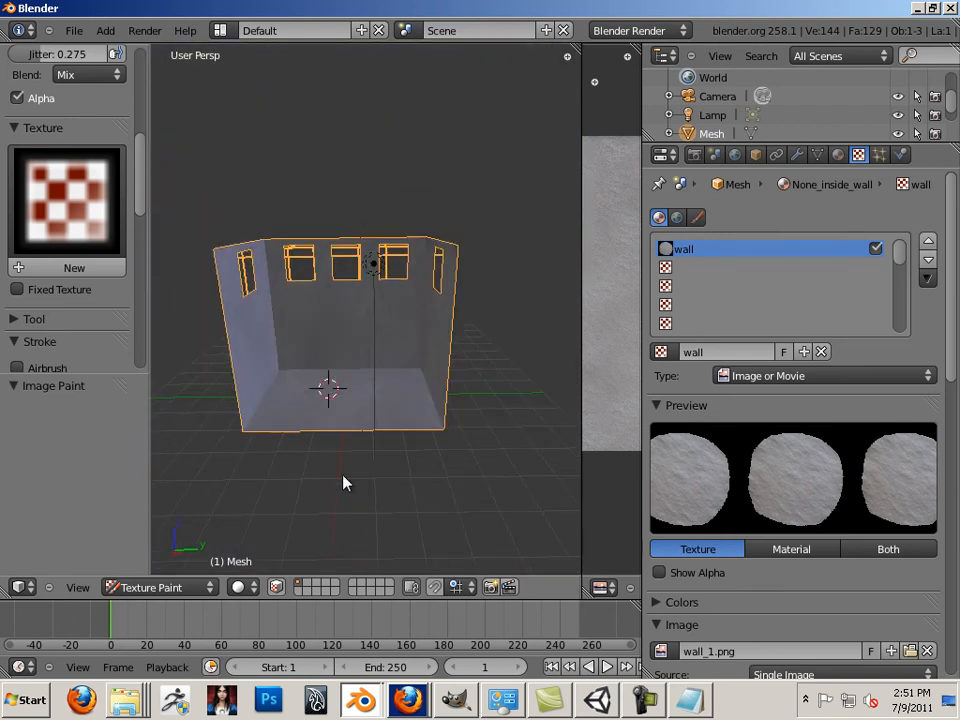
- Save the scene as interior_building.blend in the 01_WIP folder
click(74, 30)
click(124, 169)
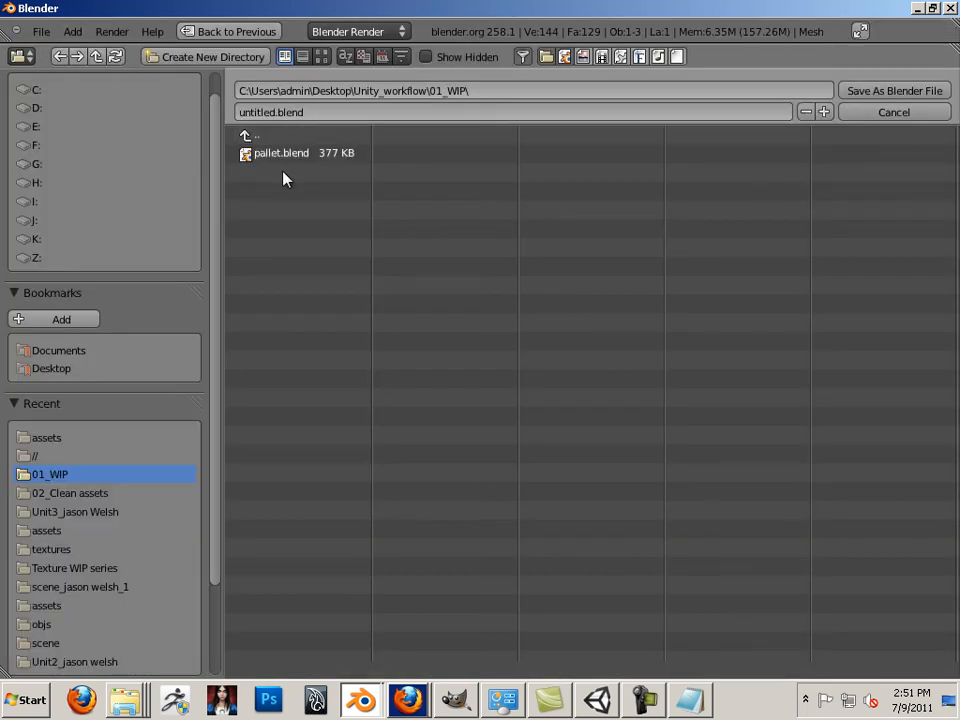
click(281, 112)
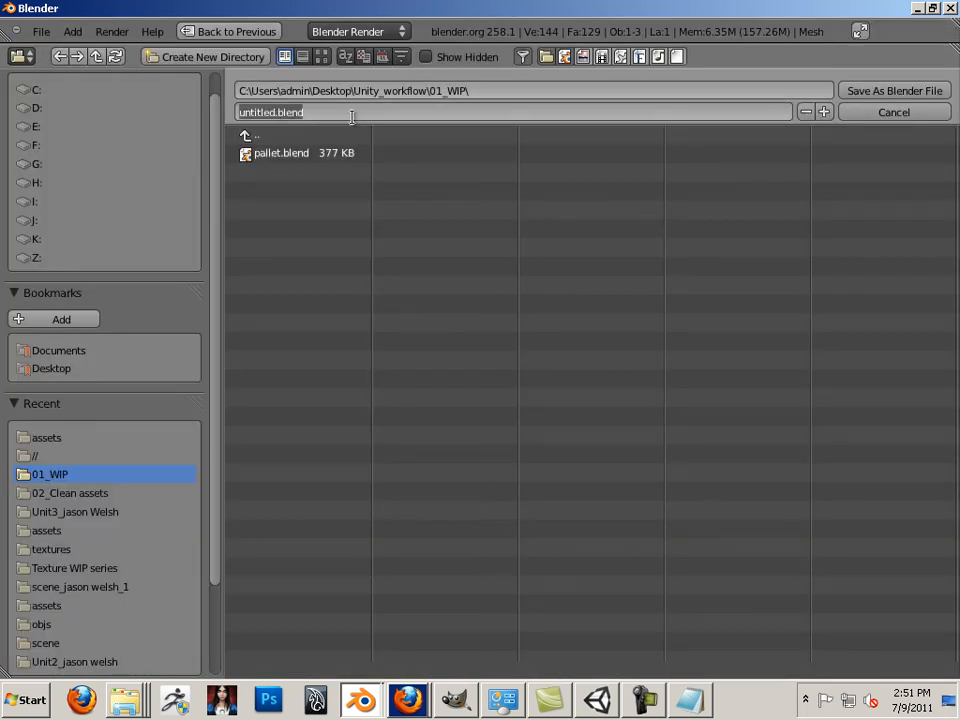
text(interior_bui)
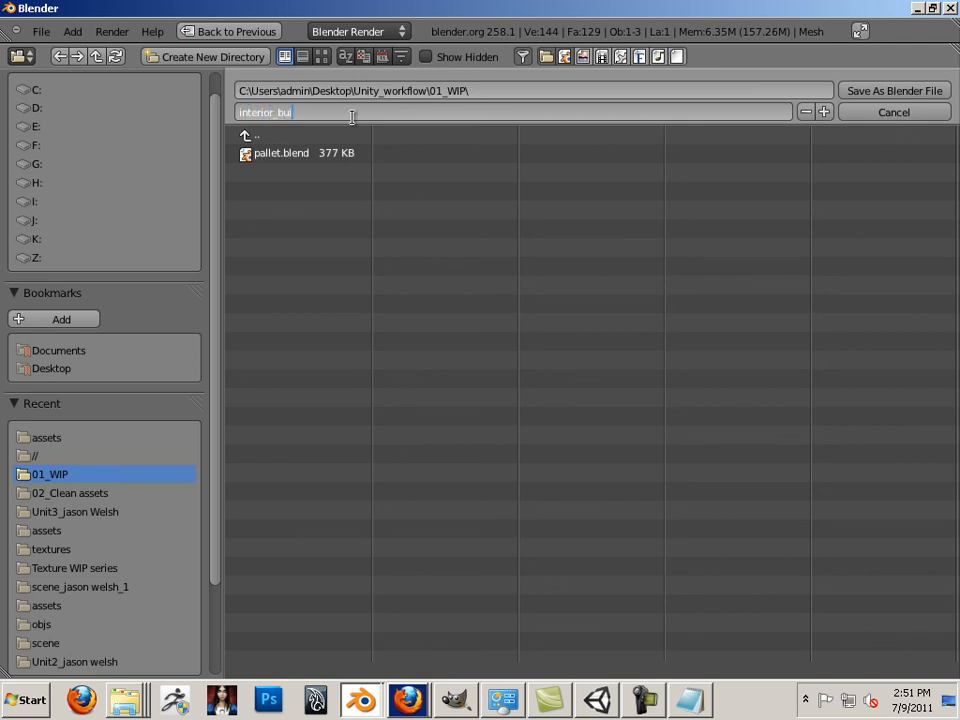
text(lding)
key(Return)
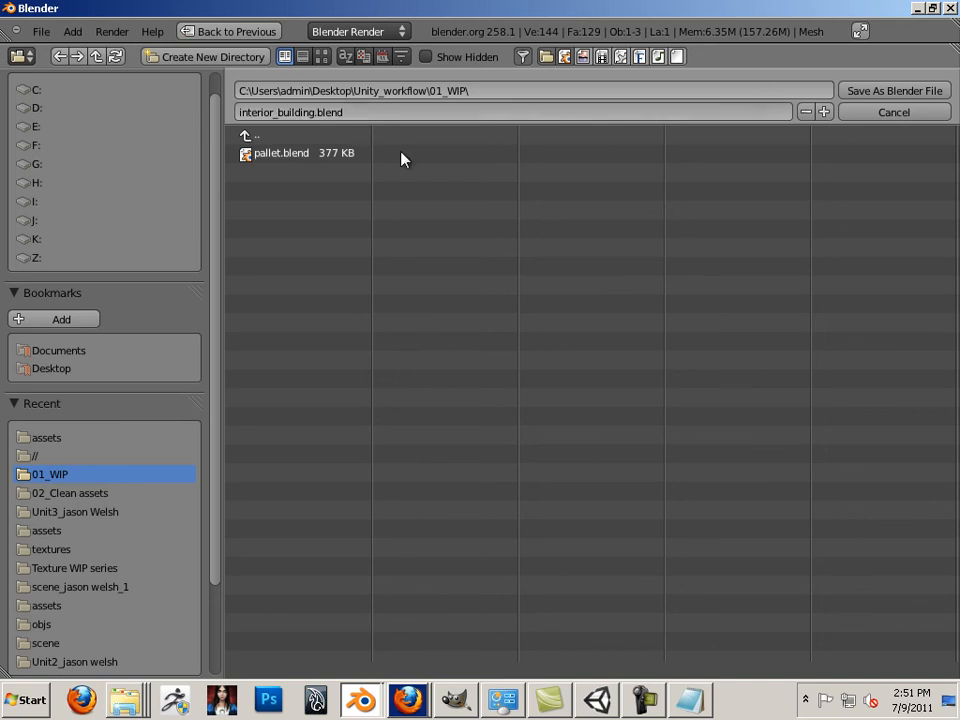